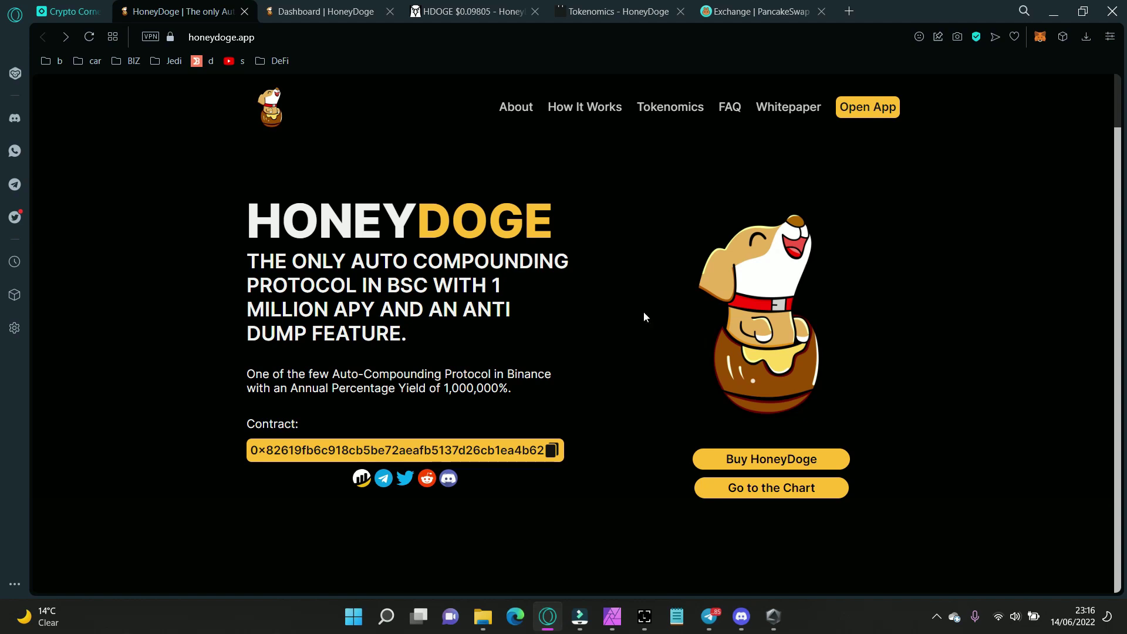
# Highlight HONEYDOGE in the title and AUTO in the tagline, then bring up the dashboard
pyautogui.doubleClick(252, 220)
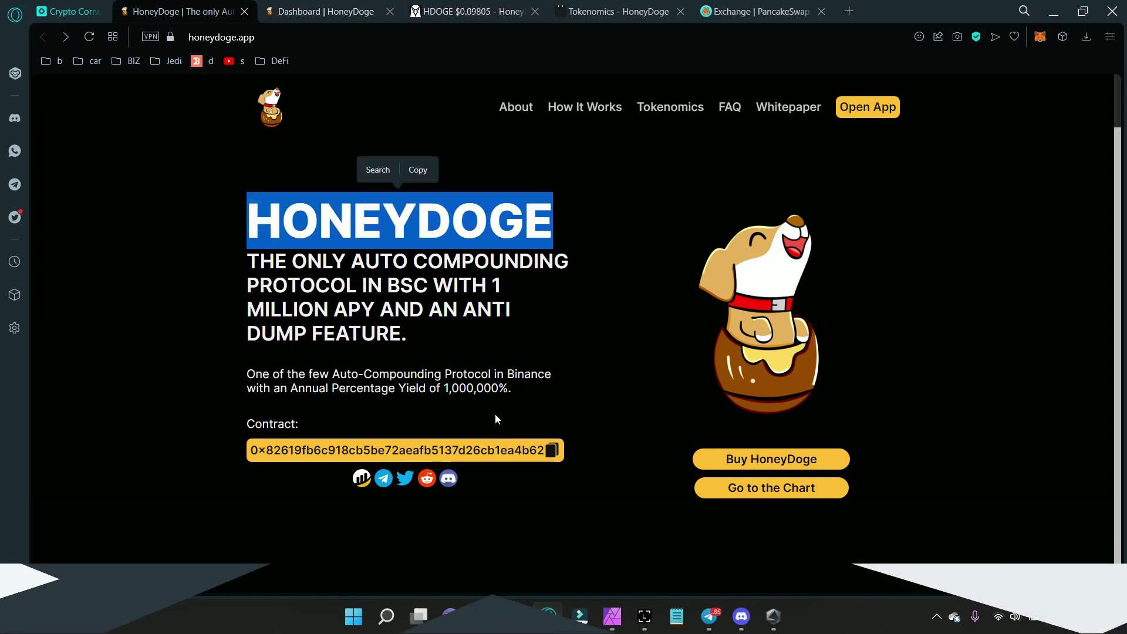
pyautogui.scroll(-5, 495, 415)
pyautogui.scroll(3, 486, 422)
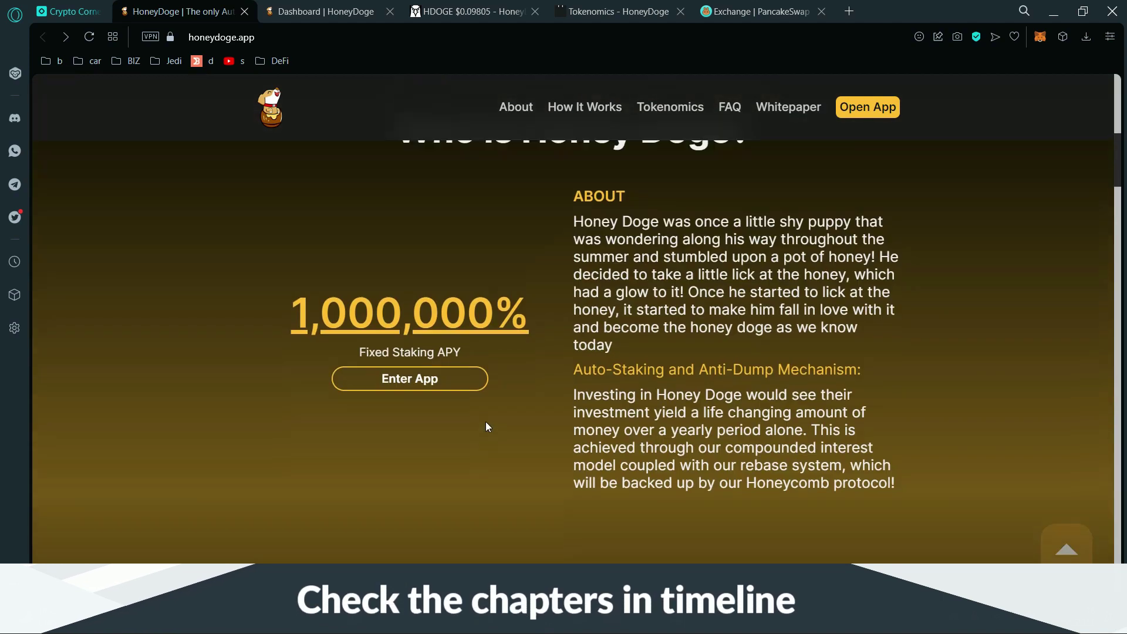
pyautogui.scroll(2, 489, 423)
pyautogui.scroll(1, 577, 385)
pyautogui.click(319, 231)
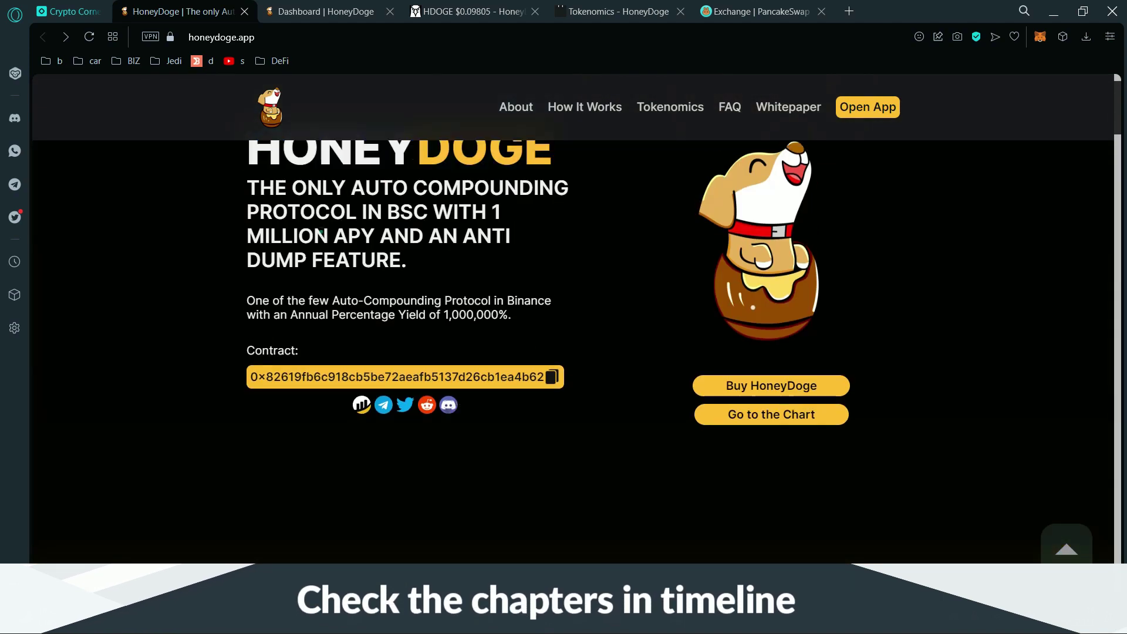
pyautogui.scroll(1, 319, 231)
pyautogui.doubleClick(366, 262)
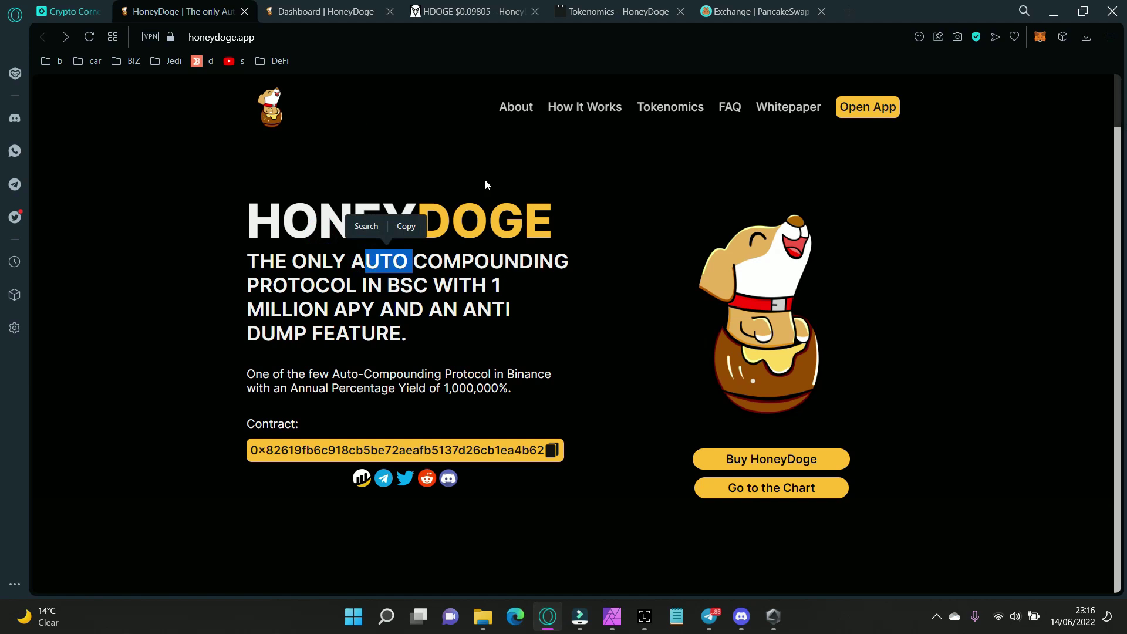
pyautogui.click(249, 323)
pyautogui.scroll(-3, 555, 418)
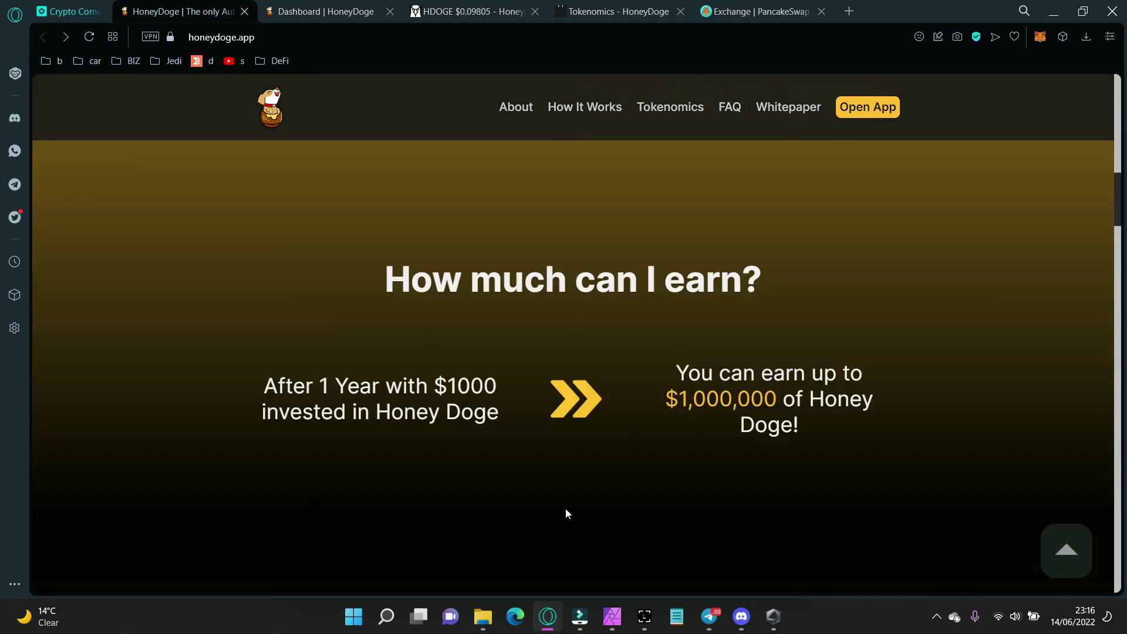
pyautogui.scroll(-2, 561, 450)
pyautogui.scroll(-5, 304, 417)
pyautogui.scroll(15, 300, 407)
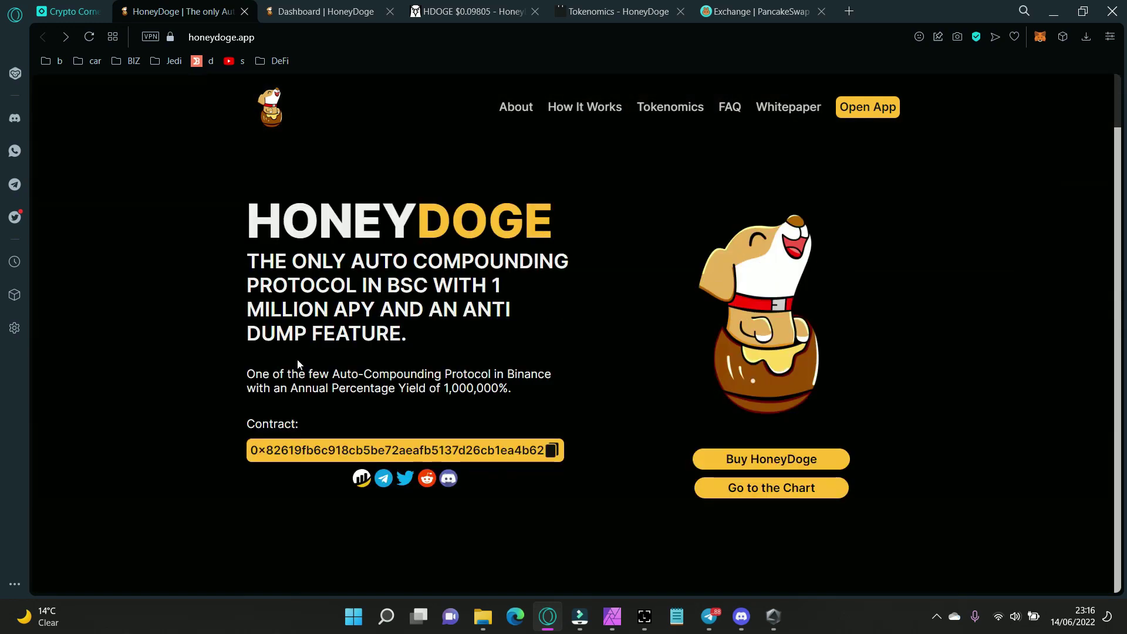
pyautogui.click(314, 16)
# View the HDOGE/WBNB DexScreener chart, then the tokenomics docs and their Overview page
pyautogui.click(467, 12)
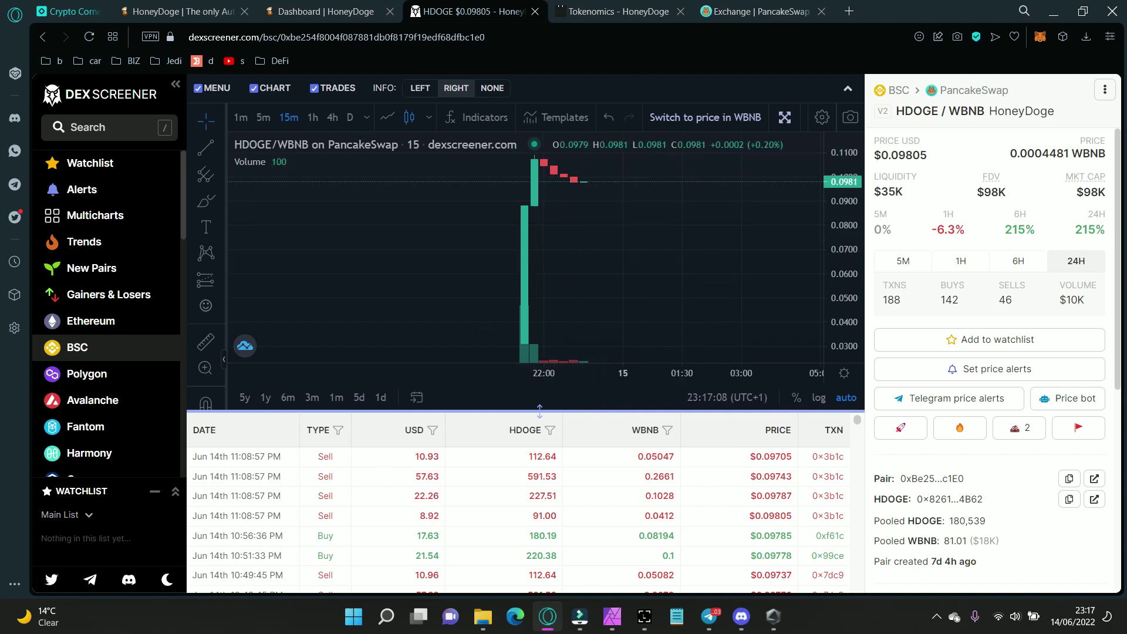
pyautogui.click(621, 13)
pyautogui.scroll(3, 353, 432)
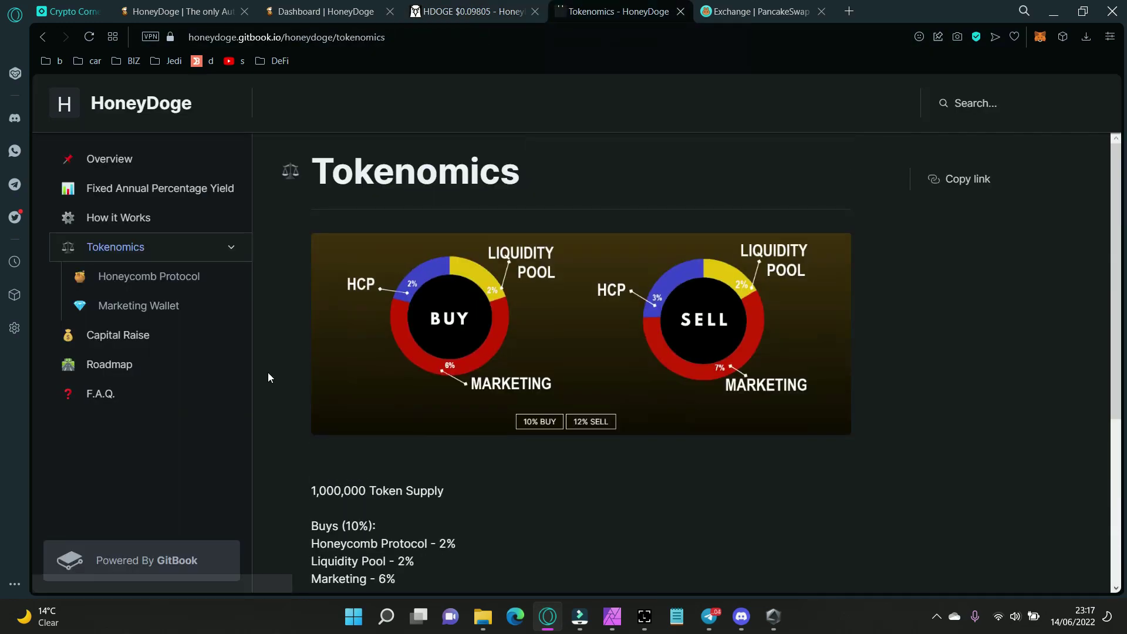
pyautogui.click(106, 157)
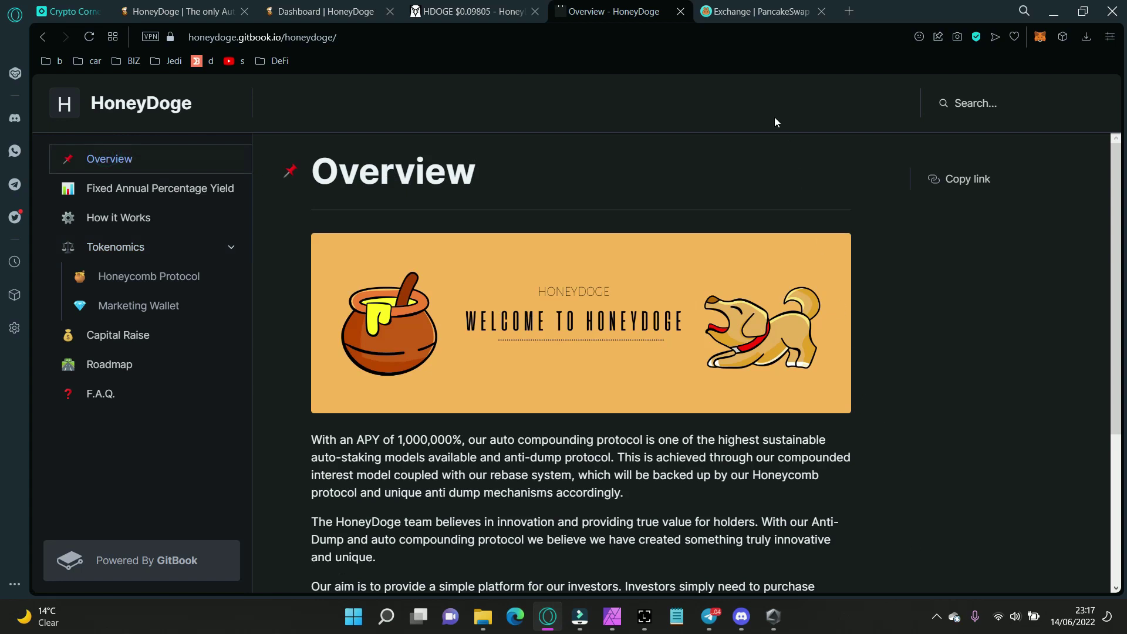
# View the BNB to HDOGE swap on PancakeSwap, then return to the HoneyDoge homepage
pyautogui.click(767, 12)
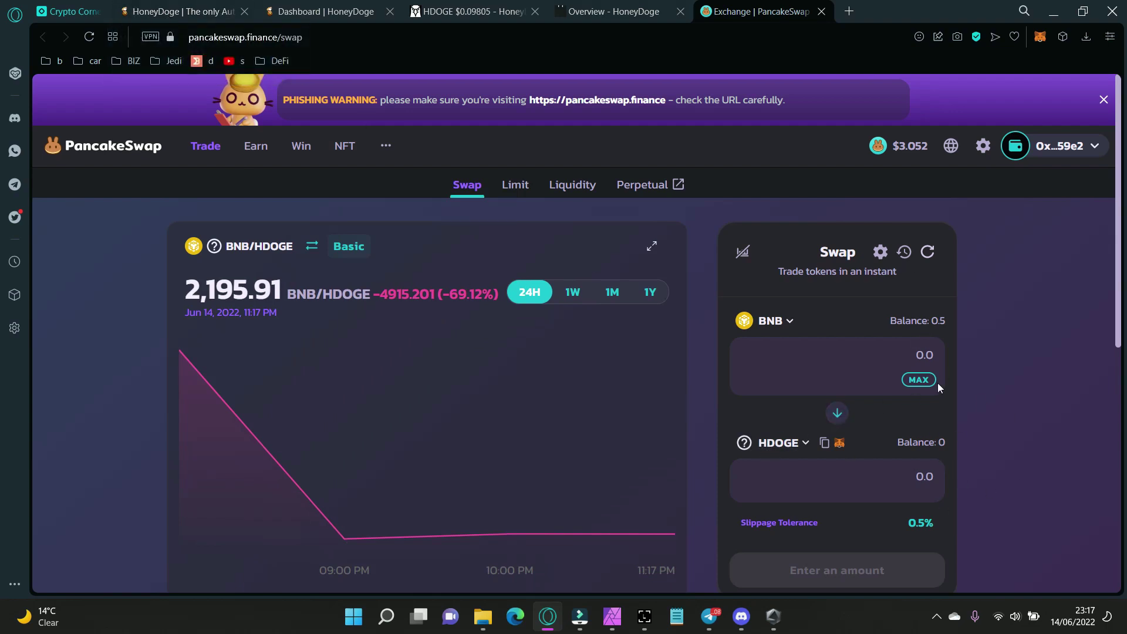
pyautogui.click(176, 15)
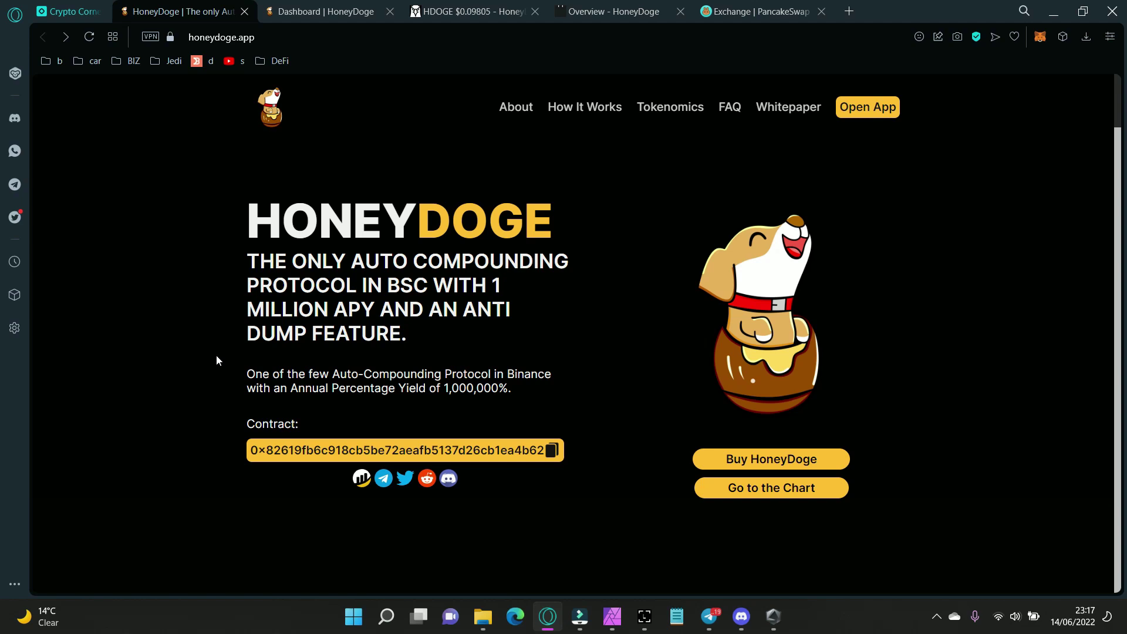
pyautogui.scroll(-3, 232, 406)
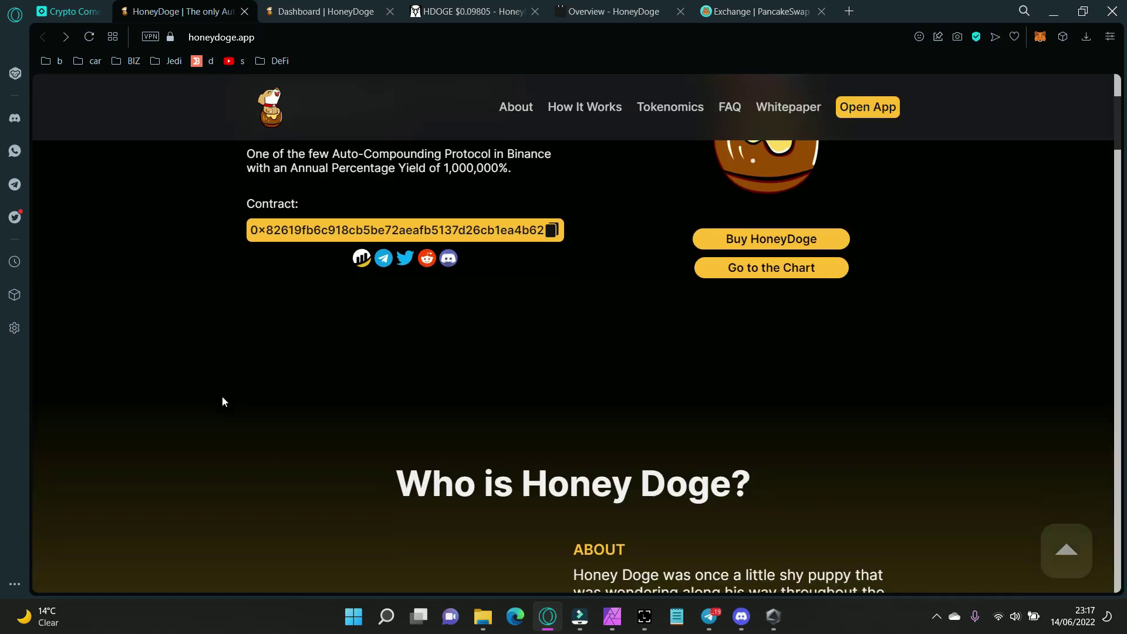
pyautogui.scroll(-4, 219, 395)
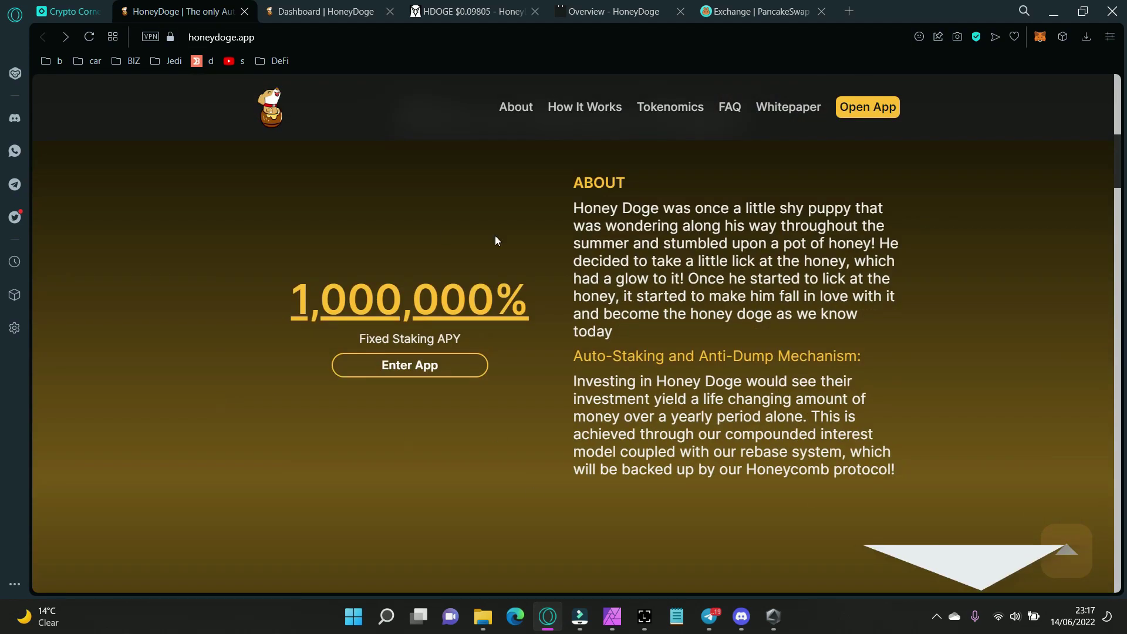
pyautogui.scroll(-3, 203, 467)
pyautogui.scroll(-3, 204, 463)
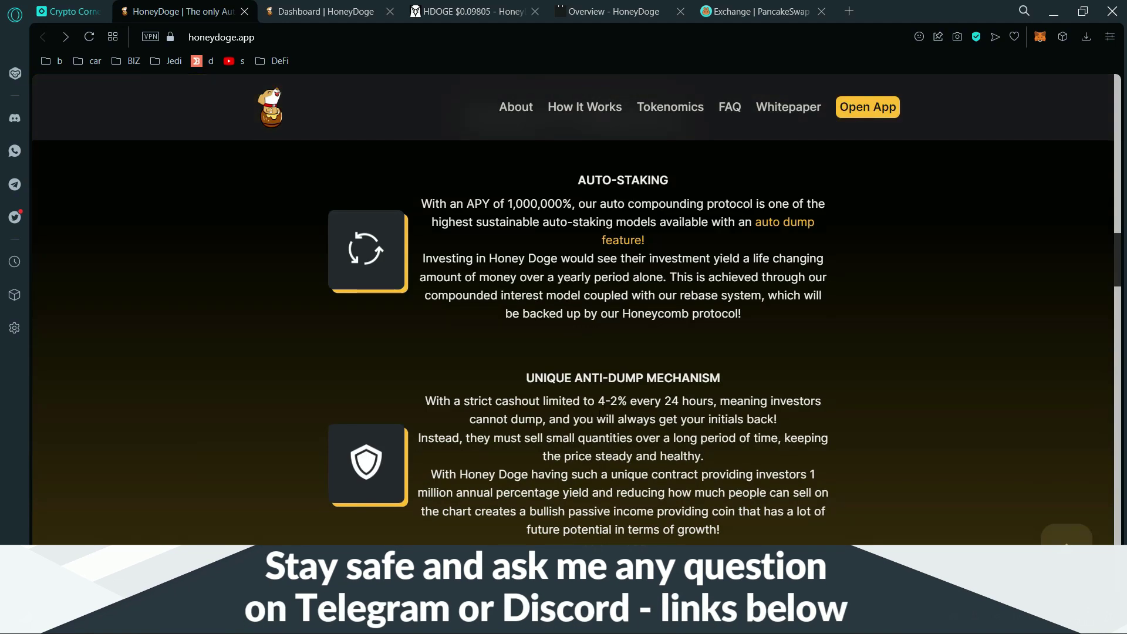
# Highlight the 4-2% daily cashout limit and ANTI-DUMP heading, then show the dashboard
pyautogui.moveTo(587, 401); pyautogui.dragTo(637, 402)
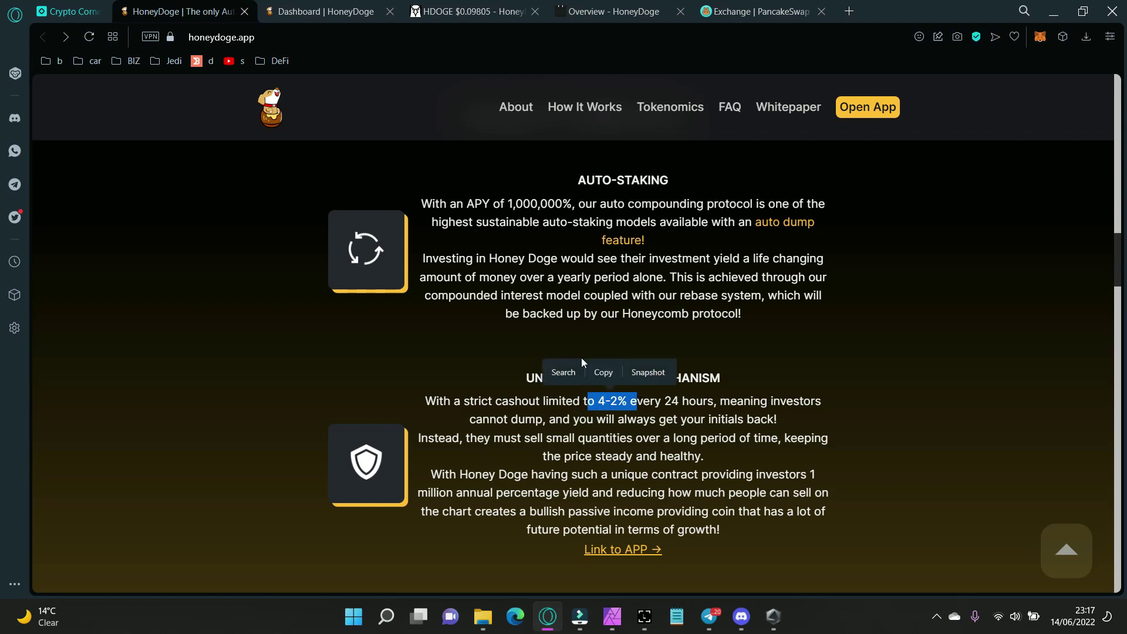
pyautogui.click(592, 466)
pyautogui.moveTo(577, 378); pyautogui.dragTo(648, 378)
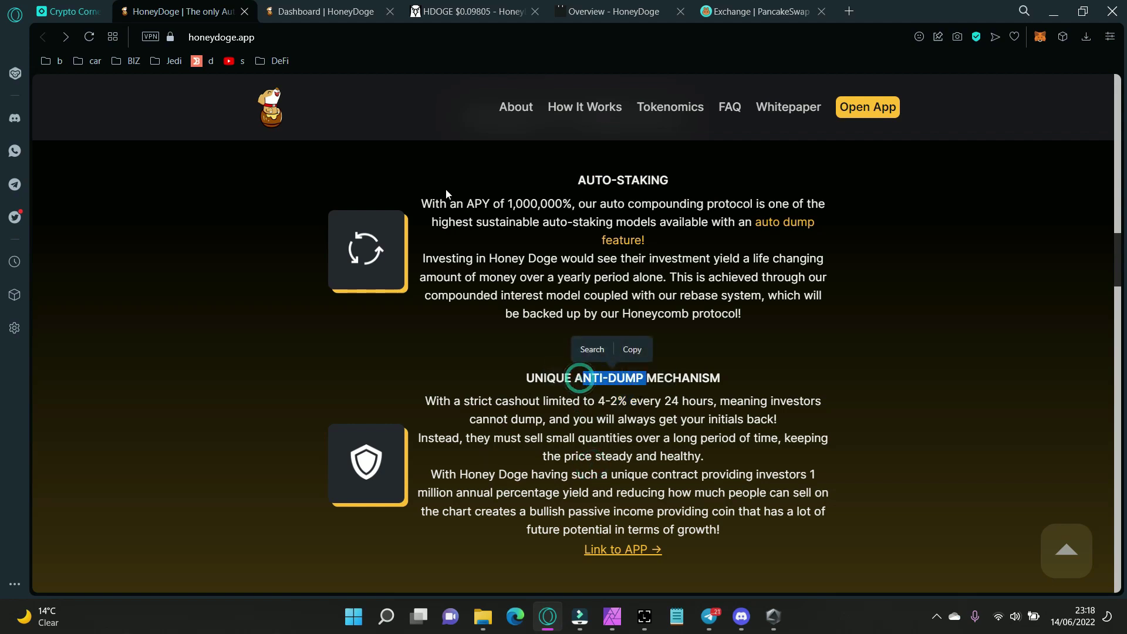
pyautogui.click(327, 11)
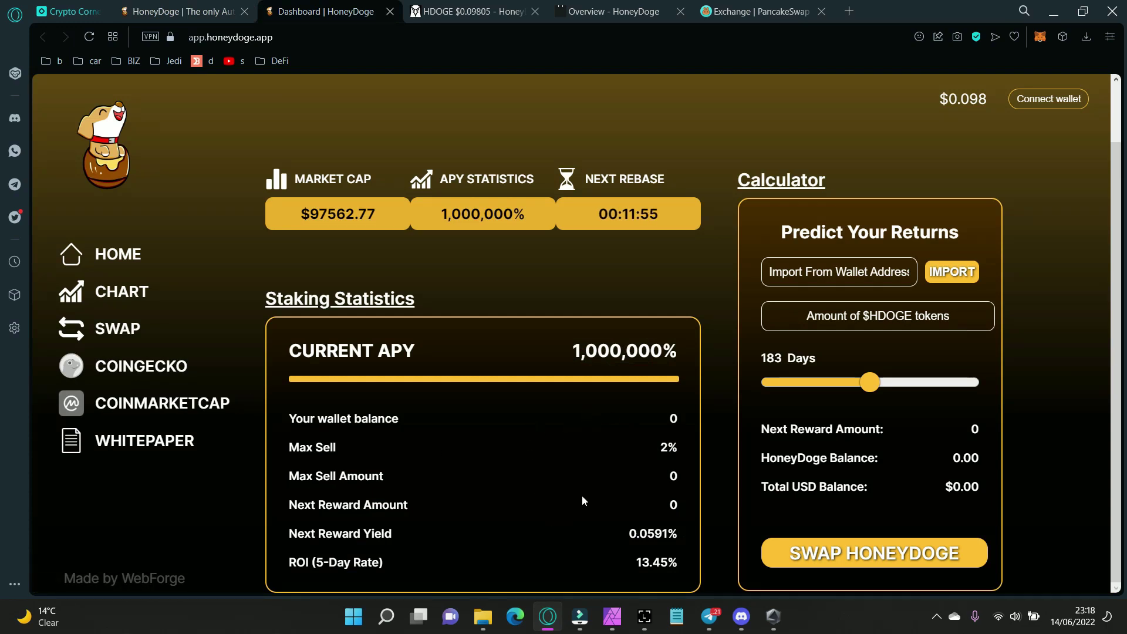
# Highlight the Max Sell 2% row, the 1,000,000% current APY and the $97,562 market cap
pyautogui.moveTo(663, 448); pyautogui.dragTo(331, 457)
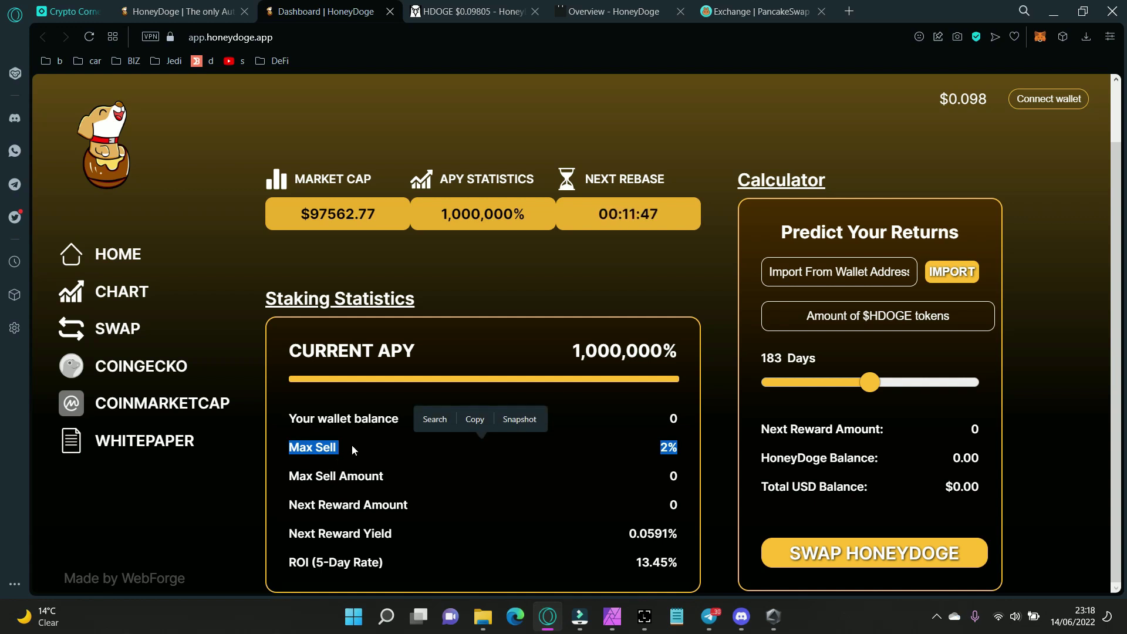
pyautogui.moveTo(550, 357); pyautogui.dragTo(689, 351)
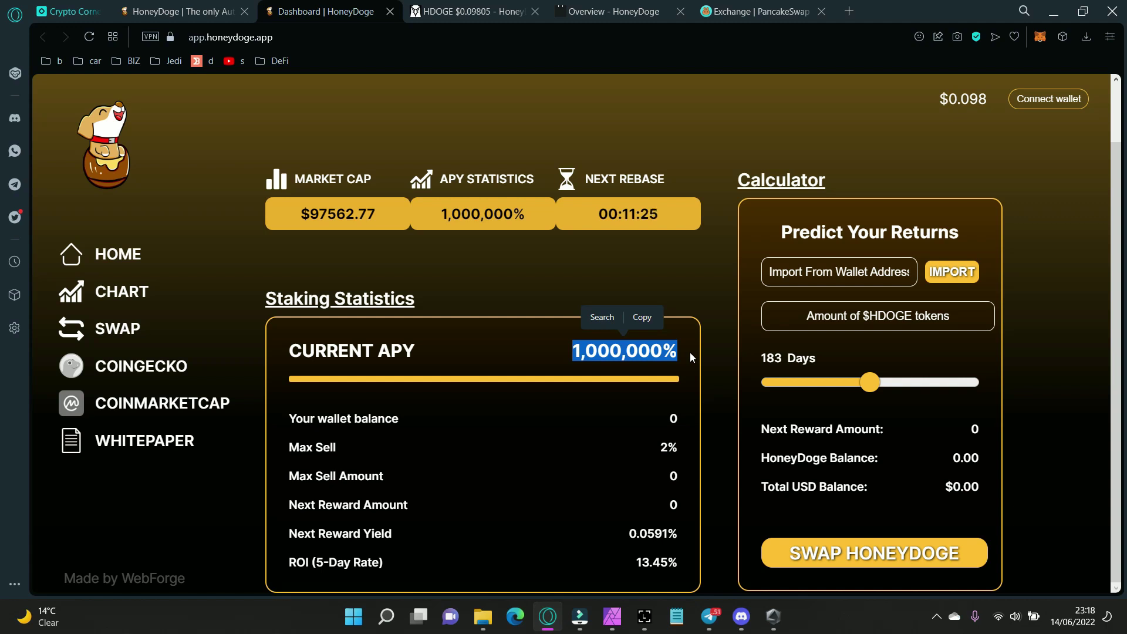
pyautogui.moveTo(309, 215); pyautogui.dragTo(354, 216)
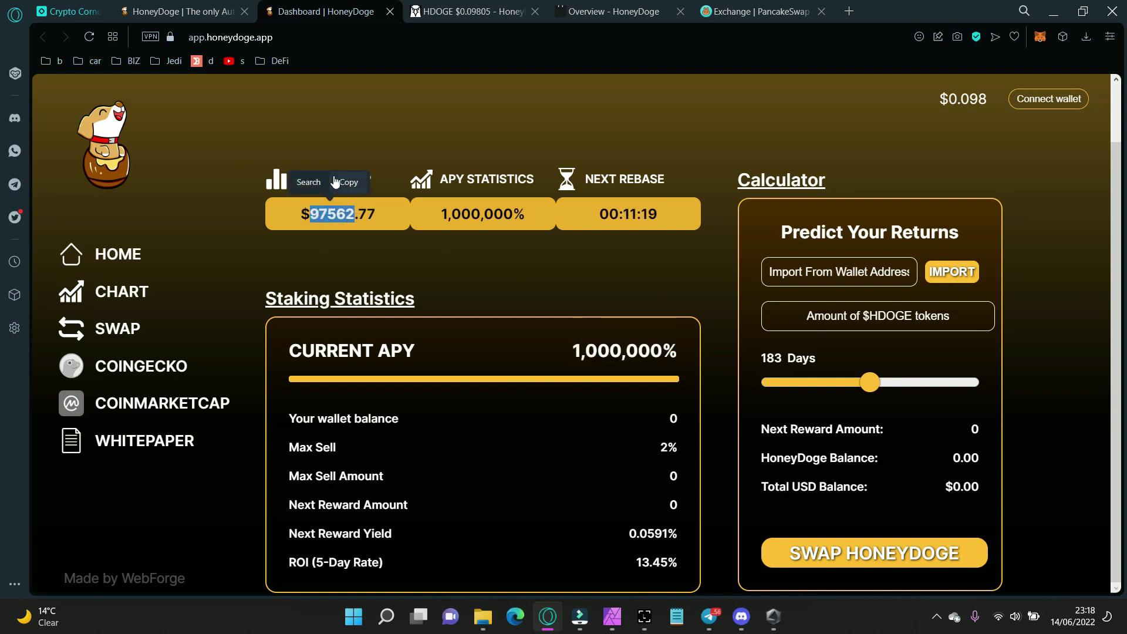
# Return to the homepage, check the dashboard's market cap value, then come back to the homepage
pyautogui.click(180, 12)
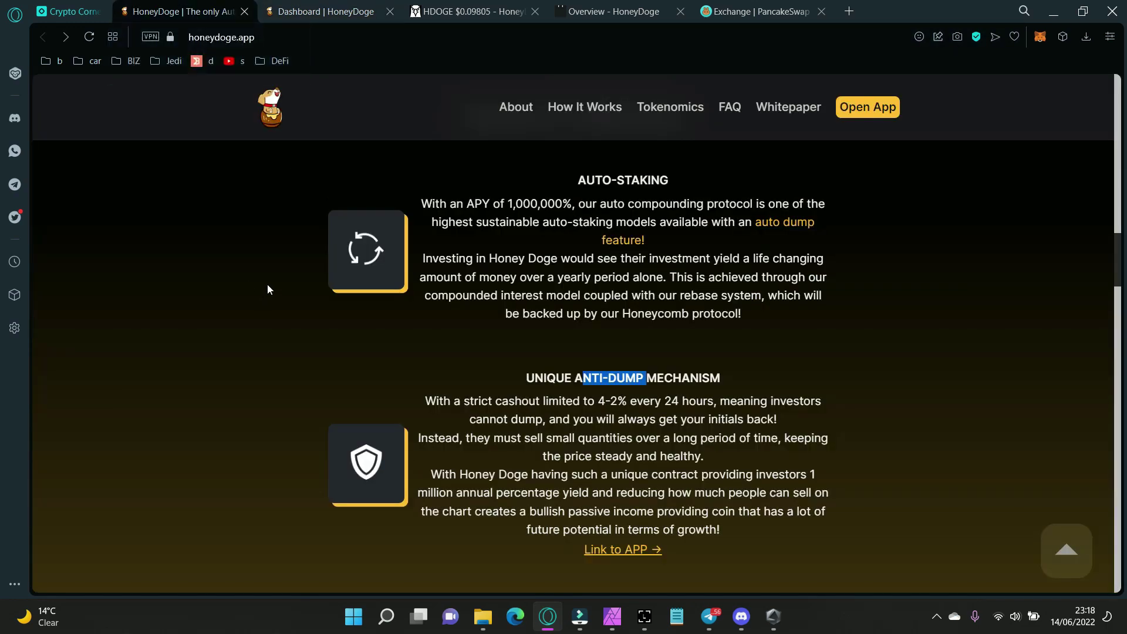
pyautogui.scroll(-3, 267, 289)
pyautogui.scroll(-3, 268, 289)
pyautogui.moveTo(1116, 330)
pyautogui.mouseDown()
pyautogui.moveTo(1112, 273)
pyautogui.moveTo(1101, 292)
pyautogui.mouseUp()
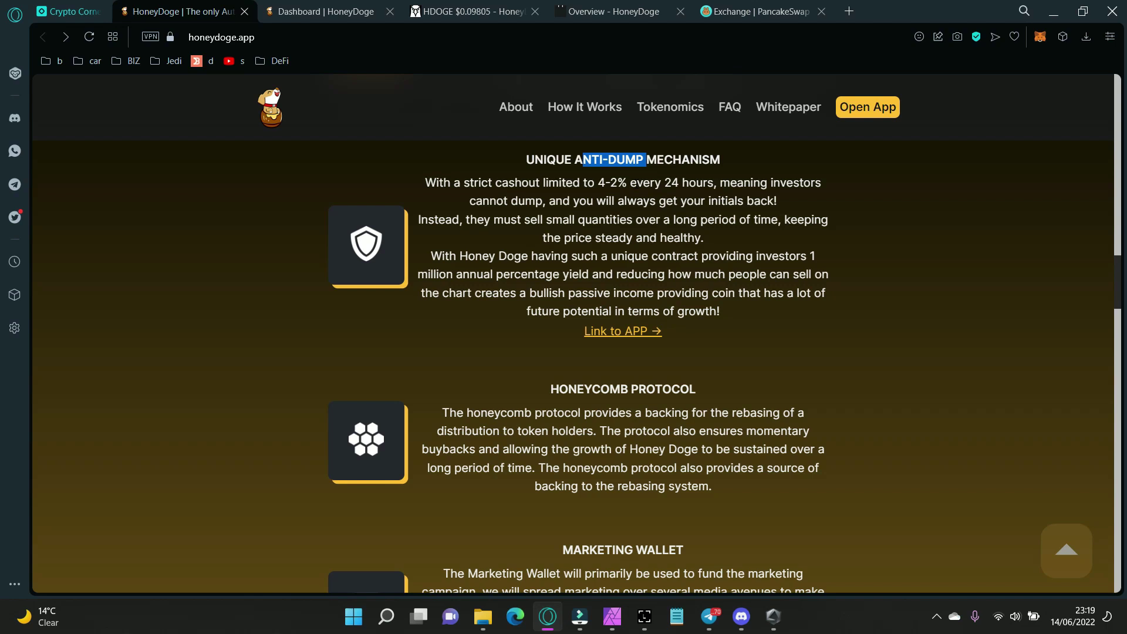
pyautogui.scroll(3, 269, 281)
pyautogui.scroll(3, 307, 286)
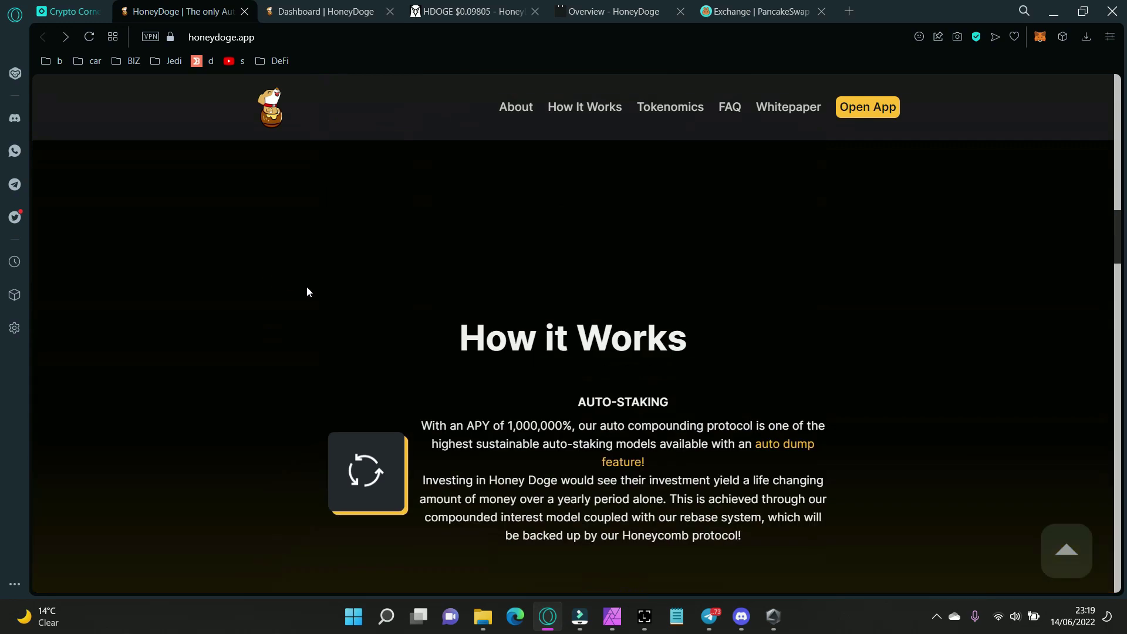
pyautogui.scroll(3, 218, 316)
pyautogui.scroll(3, 192, 332)
pyautogui.scroll(3, 196, 331)
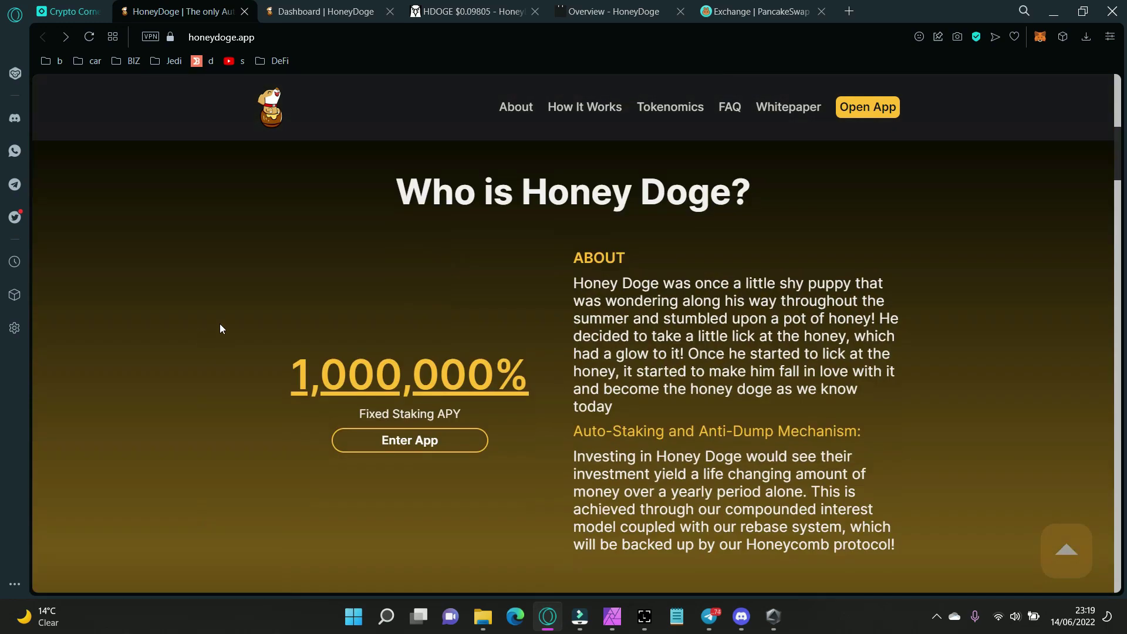
pyautogui.scroll(-1, 220, 323)
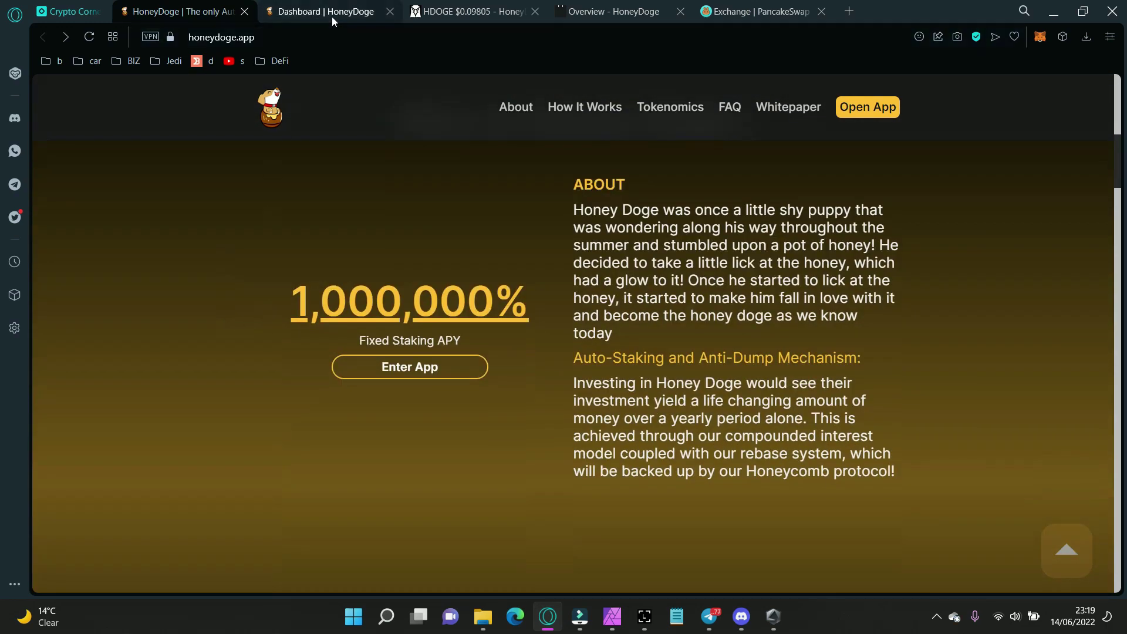
pyautogui.click(333, 12)
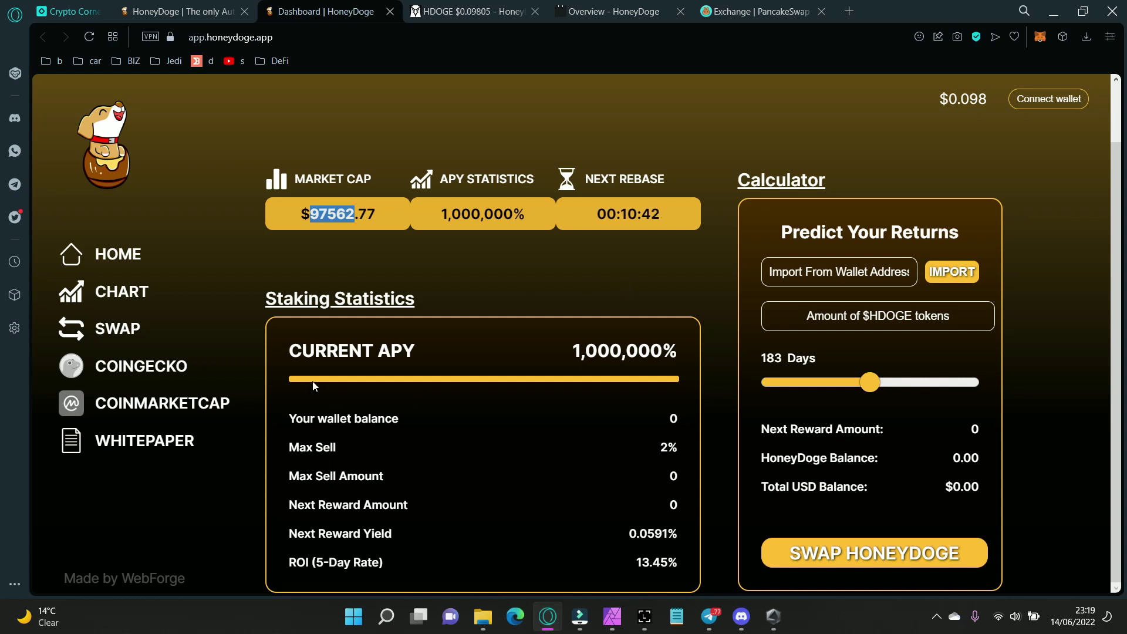
pyautogui.moveTo(310, 215); pyautogui.dragTo(355, 214)
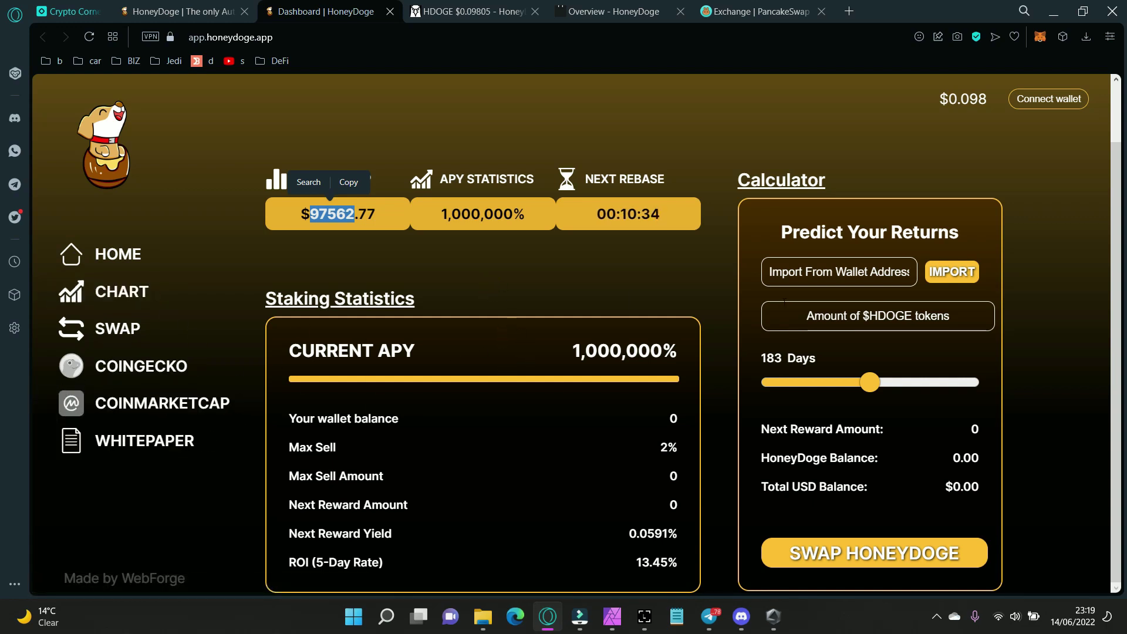
pyautogui.click(180, 10)
pyautogui.scroll(-3, 420, 438)
pyautogui.scroll(10, 379, 413)
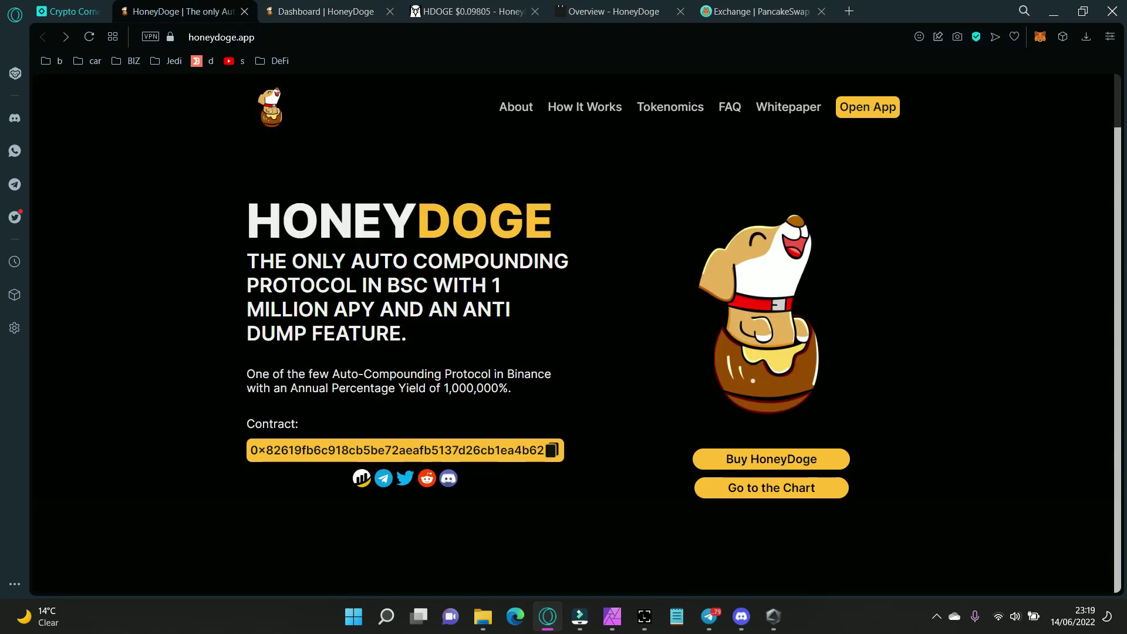
# Highlight the homepage's 1,000,000% yield figure, then the dashboard's next-rebase countdown
pyautogui.moveTo(332, 373); pyautogui.dragTo(533, 390)
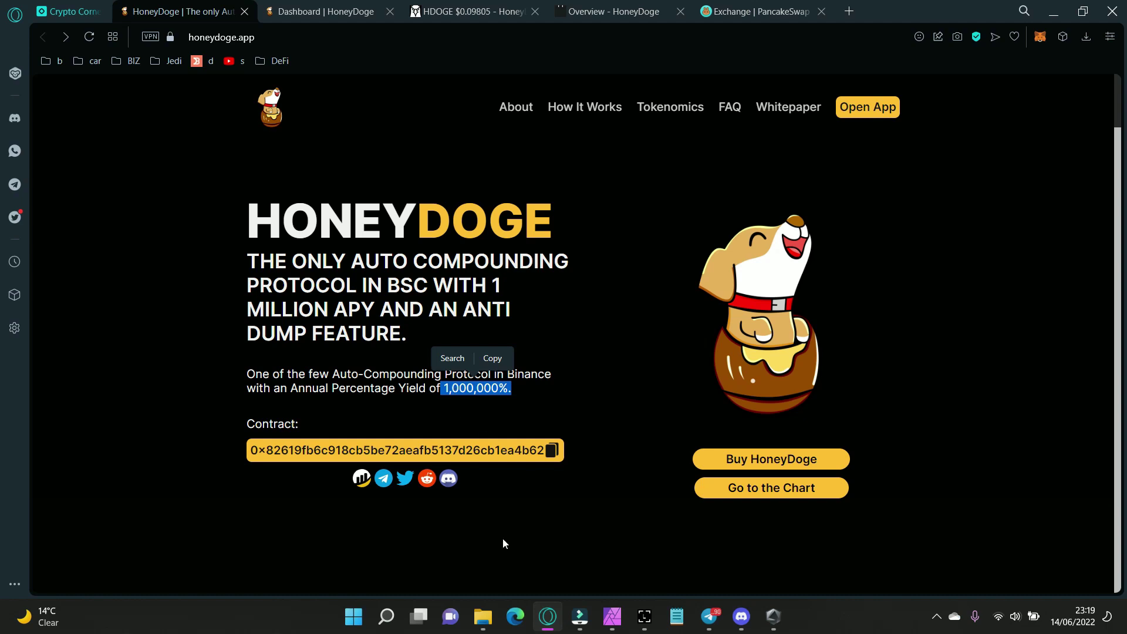
pyautogui.click(641, 499)
pyautogui.scroll(-5, 618, 500)
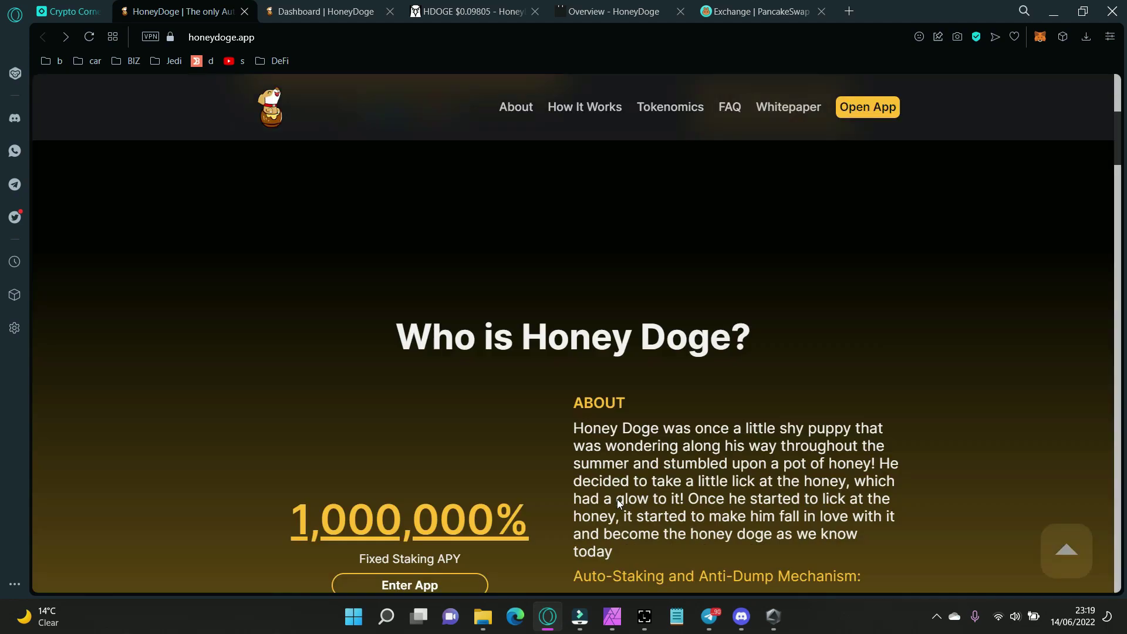
pyautogui.scroll(-3, 617, 499)
pyautogui.scroll(1, 617, 500)
pyautogui.click(326, 12)
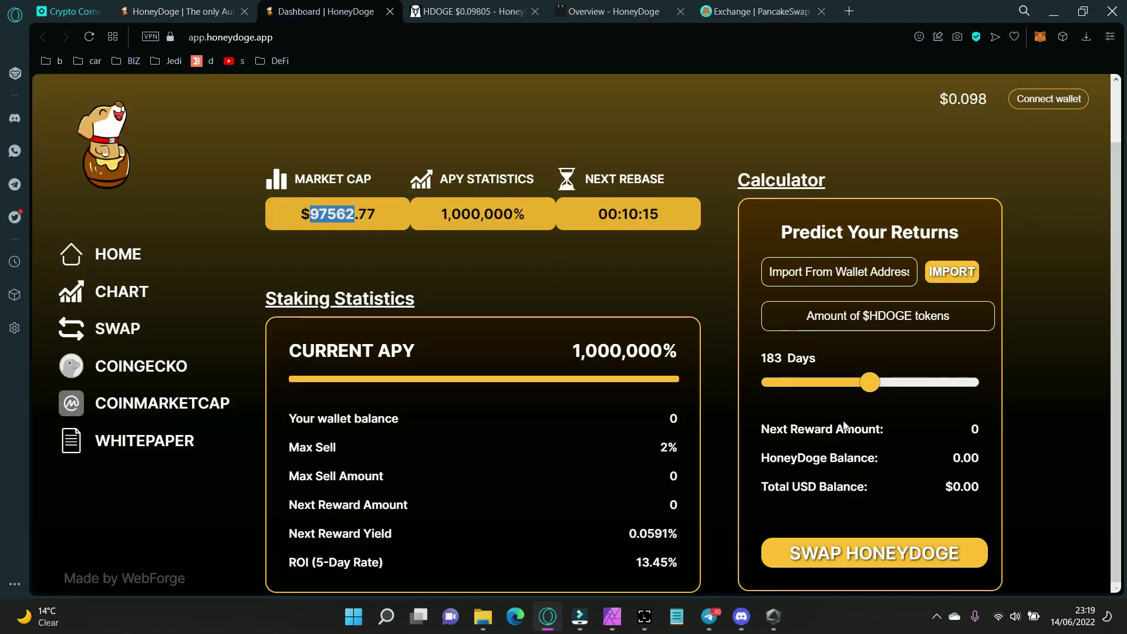
pyautogui.moveTo(609, 230); pyautogui.dragTo(687, 244)
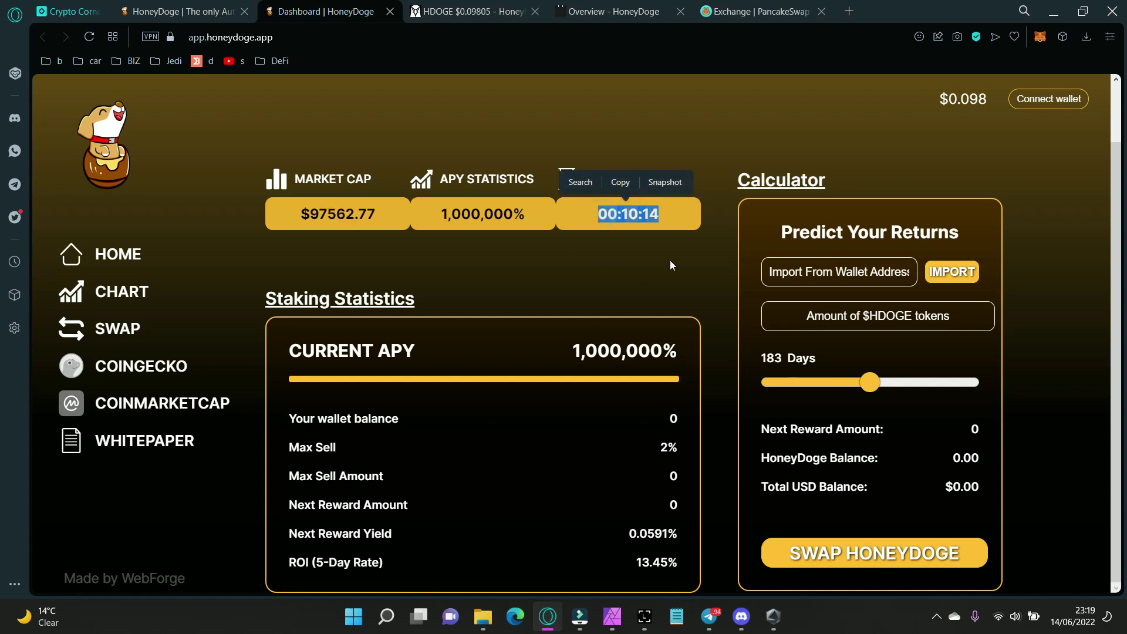
pyautogui.click(621, 237)
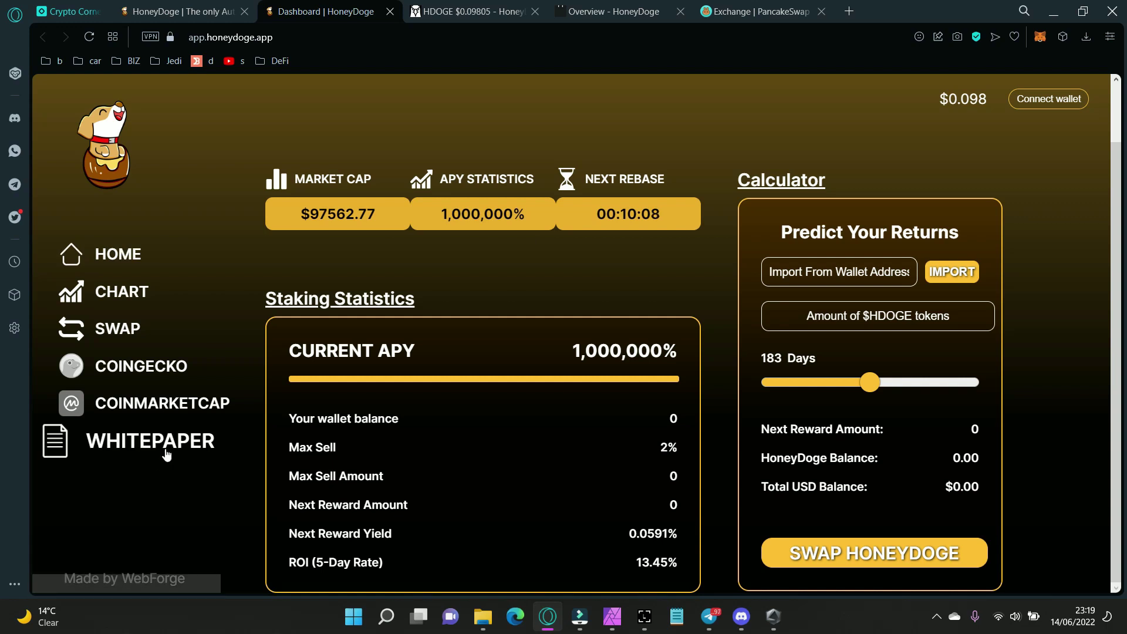
# Return to the homepage's tokenomics charts and highlight the 10% BUY tax figure
pyautogui.click(177, 12)
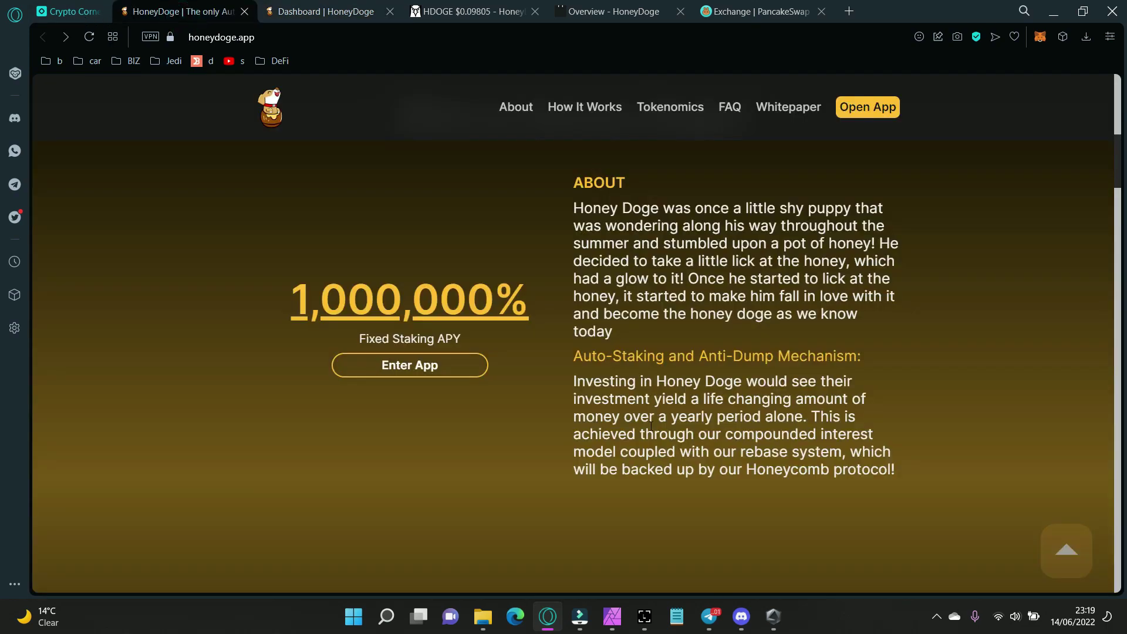
pyautogui.scroll(-2, 652, 406)
pyautogui.scroll(-2, 653, 405)
pyautogui.scroll(-2, 578, 359)
pyautogui.scroll(-3, 517, 425)
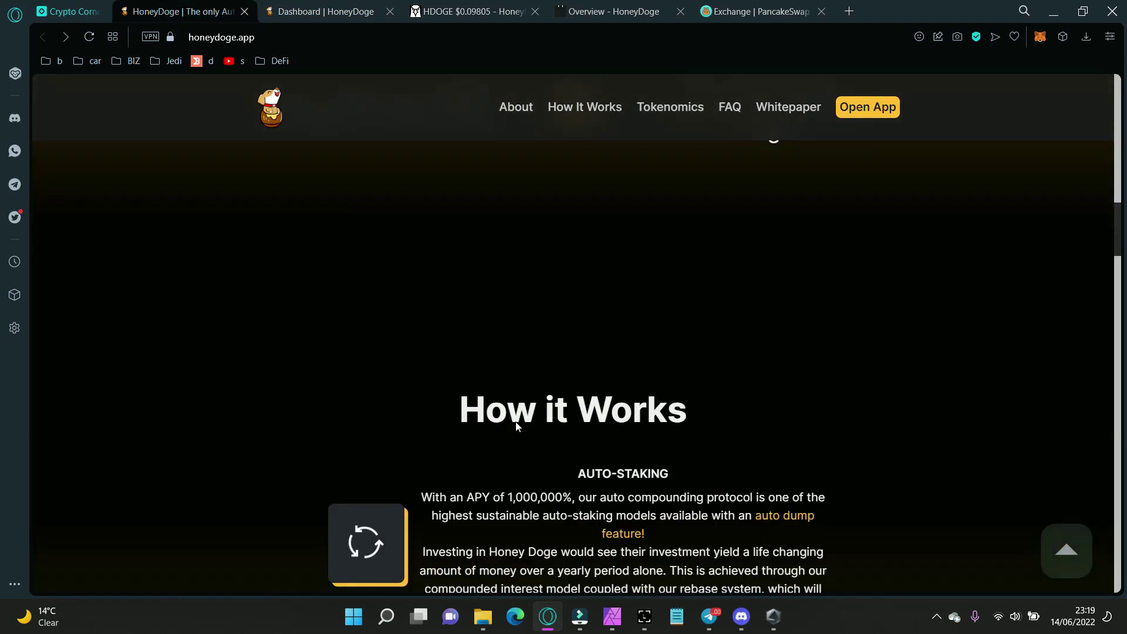
pyautogui.scroll(-2, 456, 426)
pyautogui.scroll(-4, 455, 427)
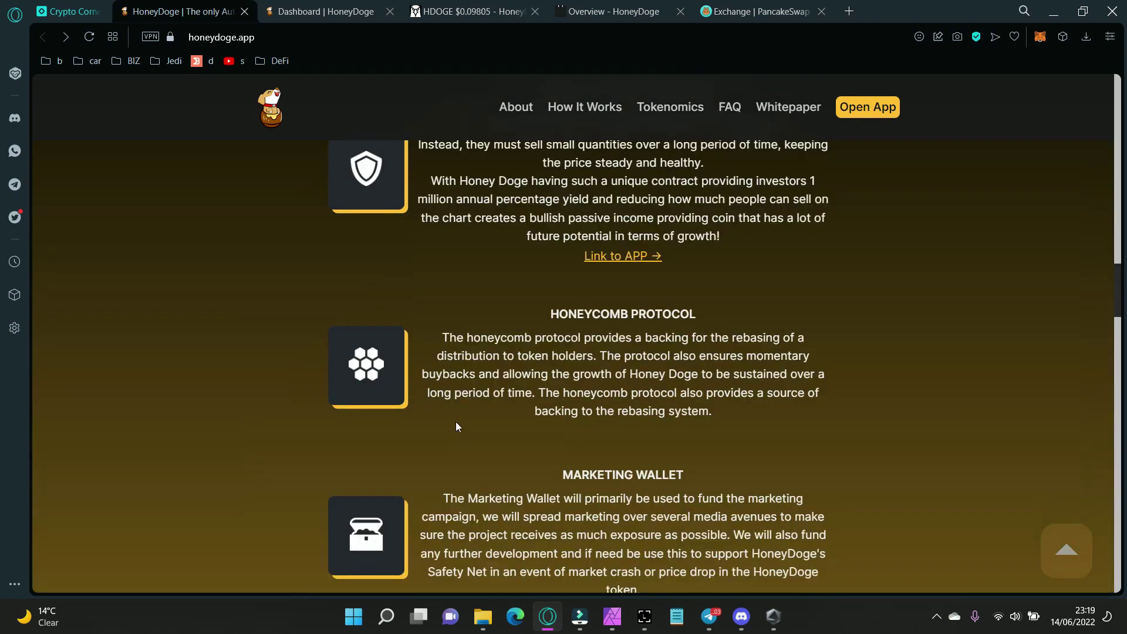
pyautogui.scroll(-3, 456, 426)
pyautogui.scroll(-4, 455, 427)
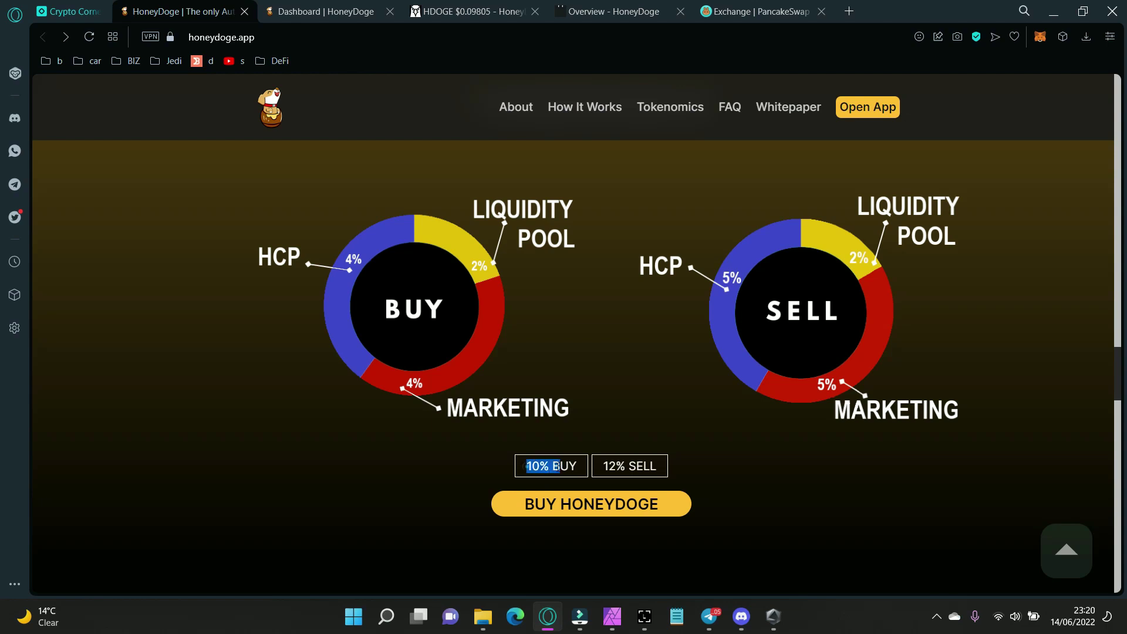
pyautogui.moveTo(559, 466); pyautogui.dragTo(574, 458)
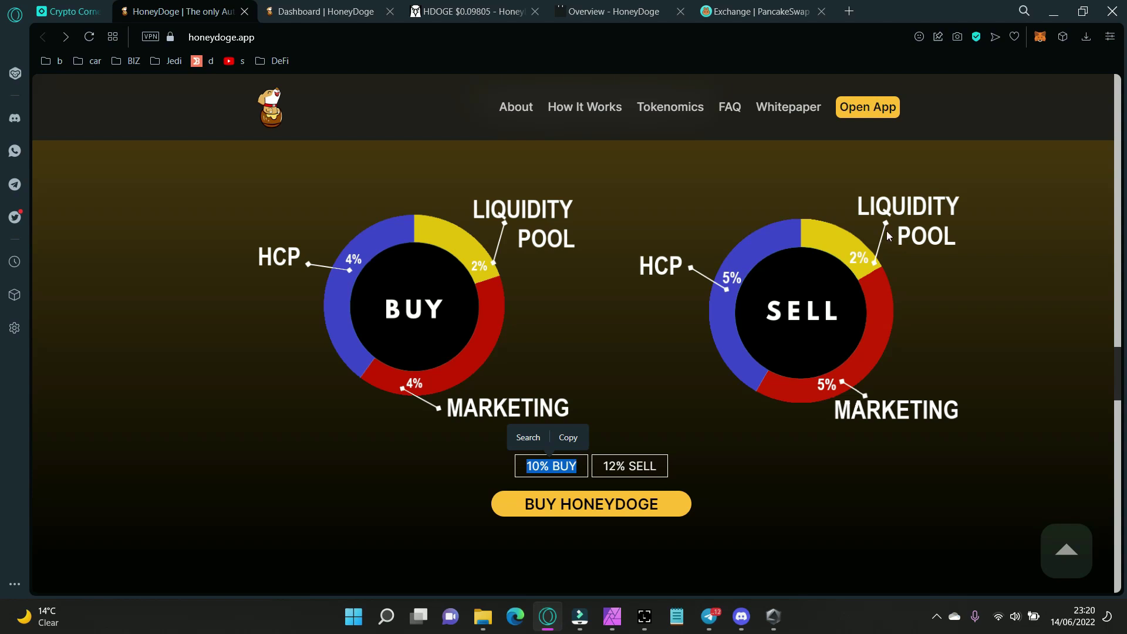
# Enter a 10% custom slippage tolerance in PancakeSwap's swap settings, then return to HoneyDoge
pyautogui.click(757, 11)
pyautogui.click(881, 253)
pyautogui.click(633, 373)
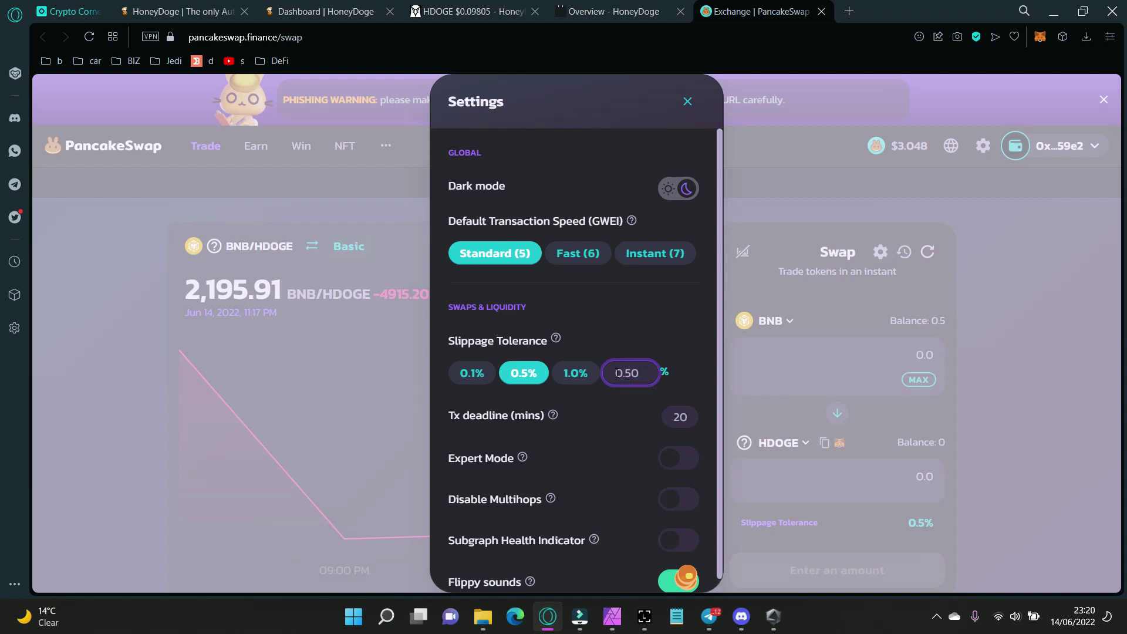
pyautogui.write('10')
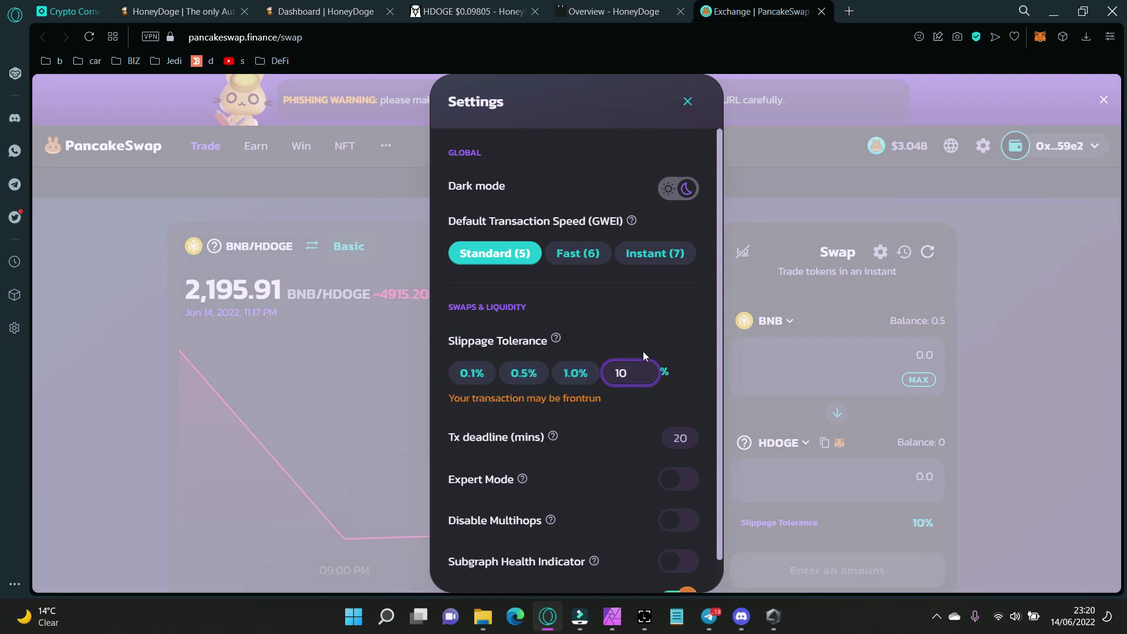
pyautogui.click(196, 8)
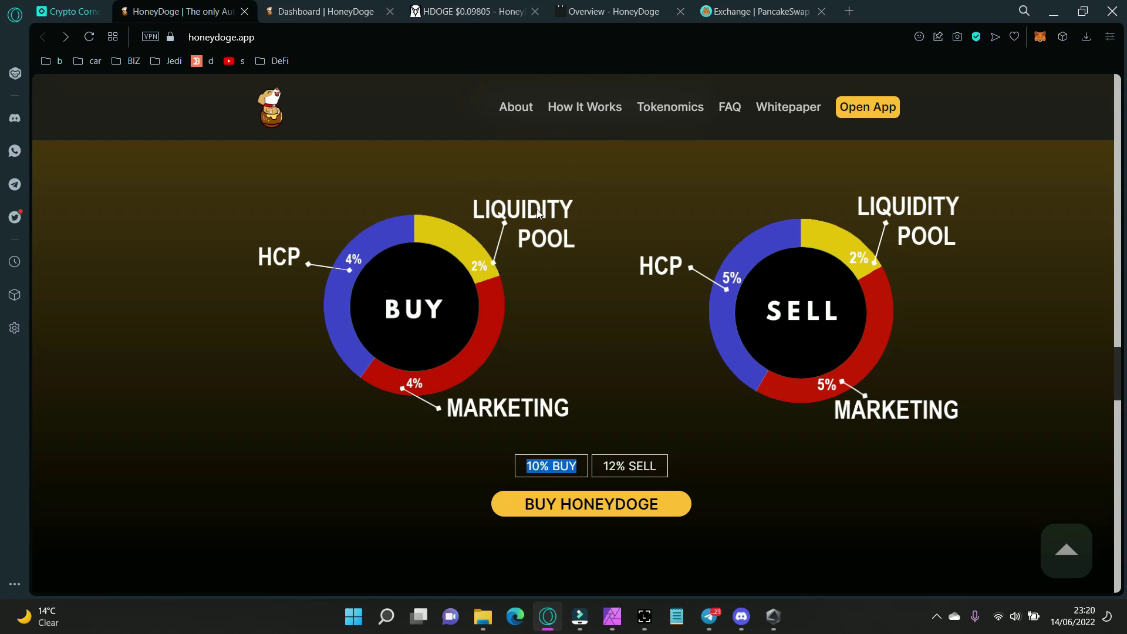
pyautogui.scroll(3, 242, 367)
pyautogui.scroll(5, 242, 362)
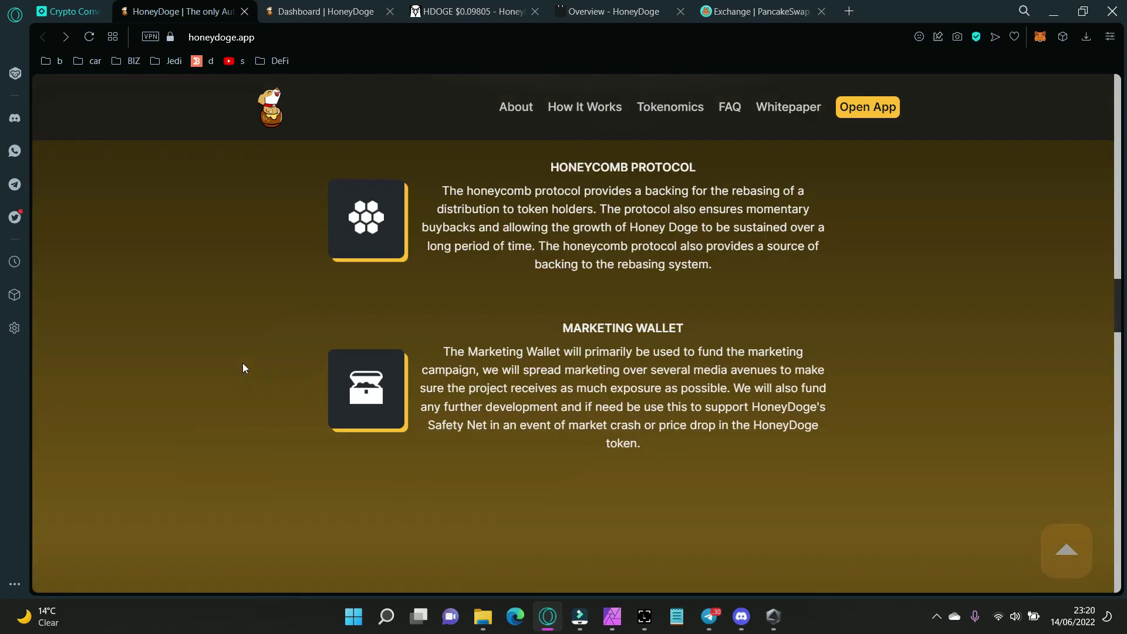
pyautogui.scroll(2, 243, 363)
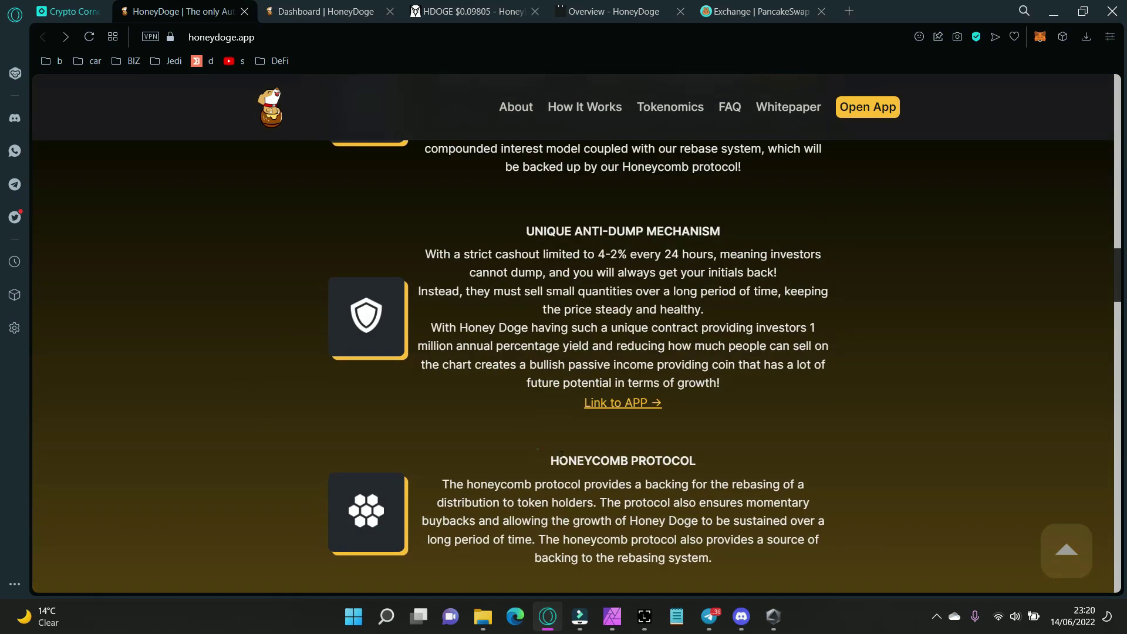
# Highlight the Honeycomb Protocol paragraph, glance at the DexScreener chart, then highlight the 12% SELL tax
pyautogui.moveTo(569, 461); pyautogui.dragTo(713, 558)
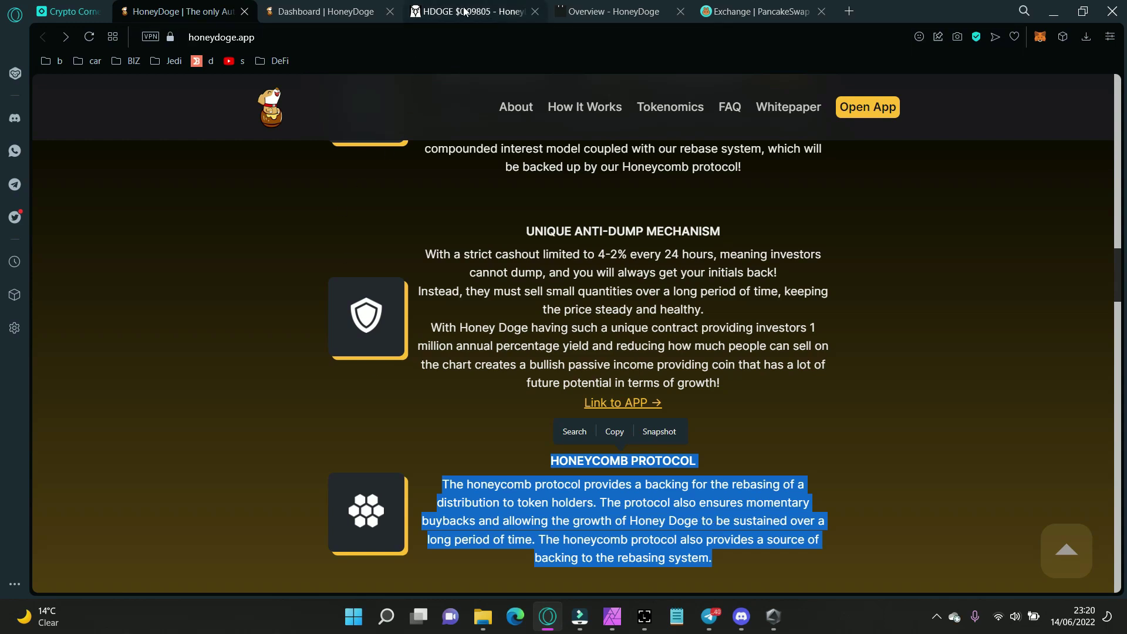
pyautogui.scroll(-5, 150, 493)
pyautogui.scroll(-5, 163, 494)
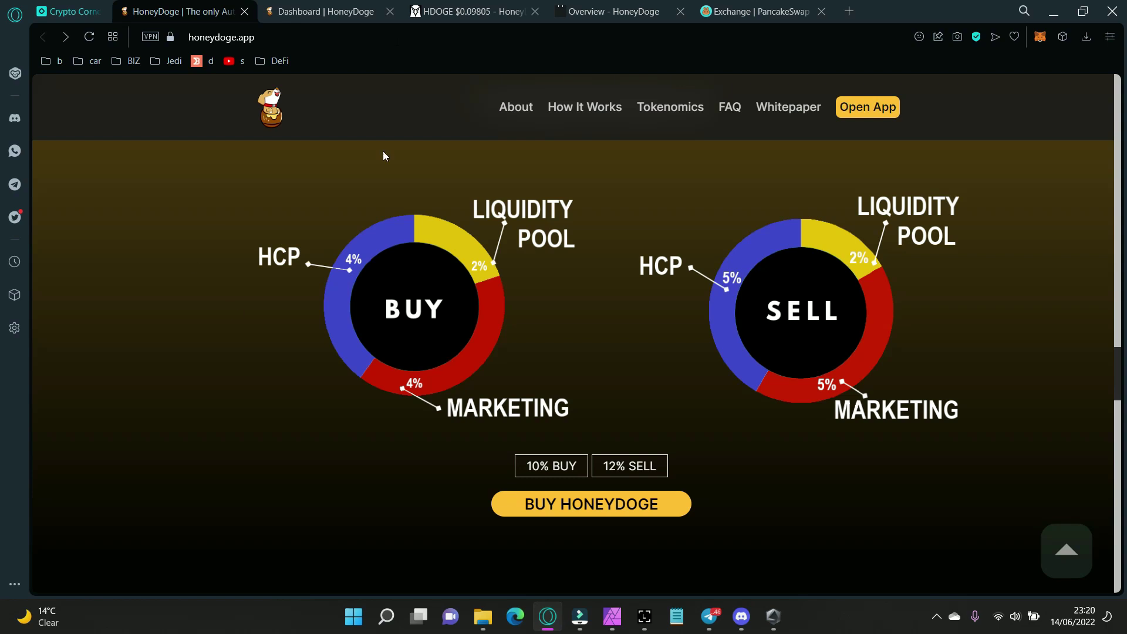
pyautogui.click(449, 12)
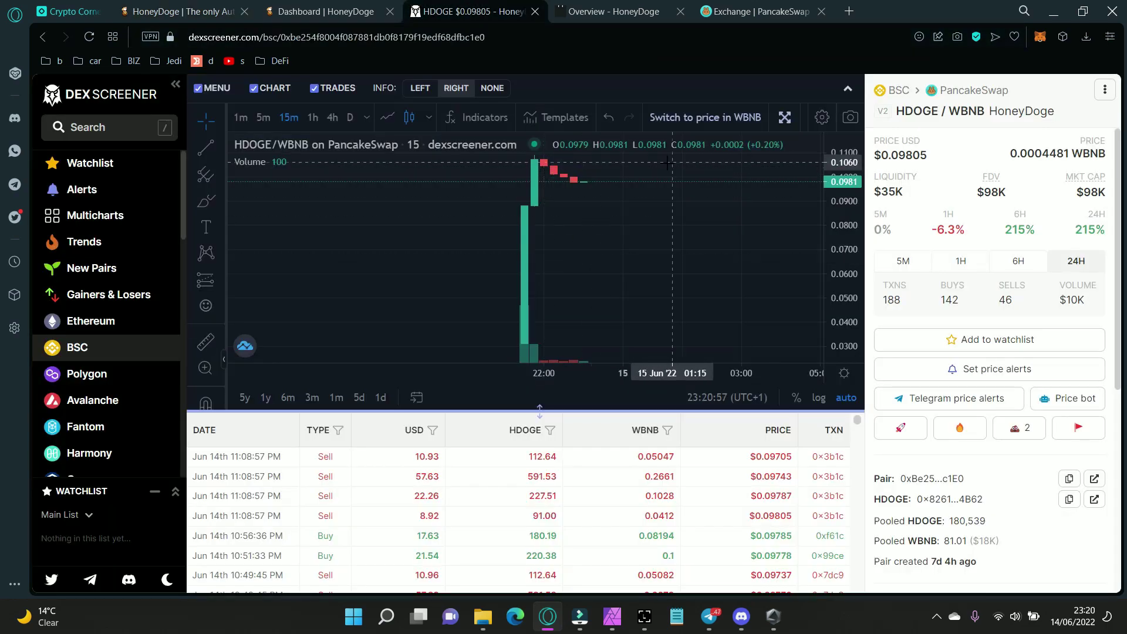
pyautogui.click(171, 13)
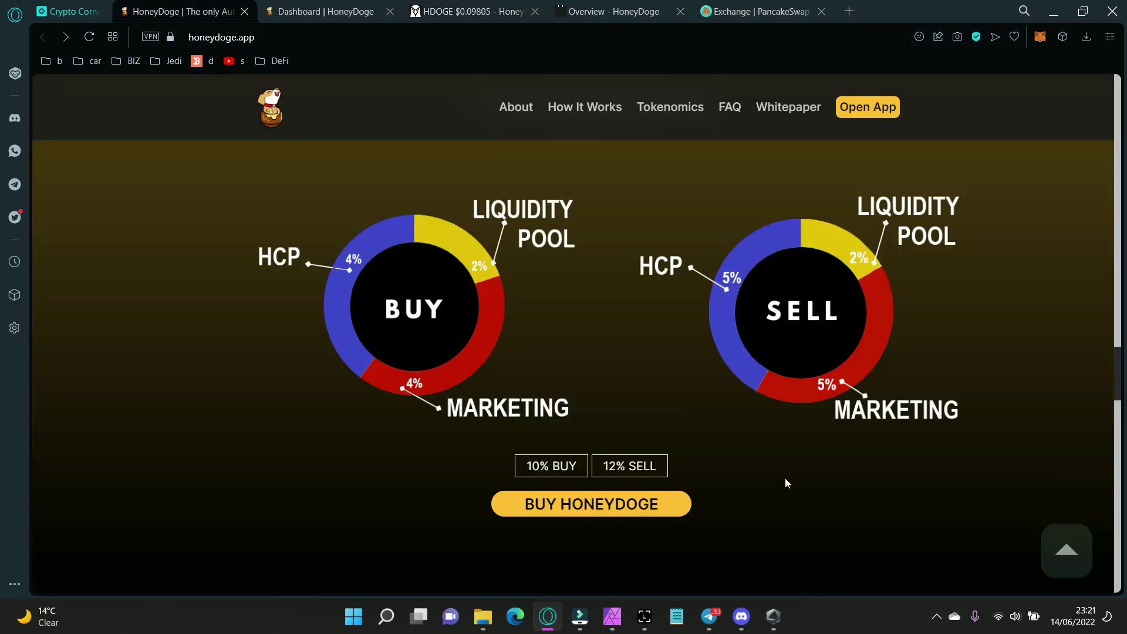
pyautogui.moveTo(604, 466); pyautogui.dragTo(661, 465)
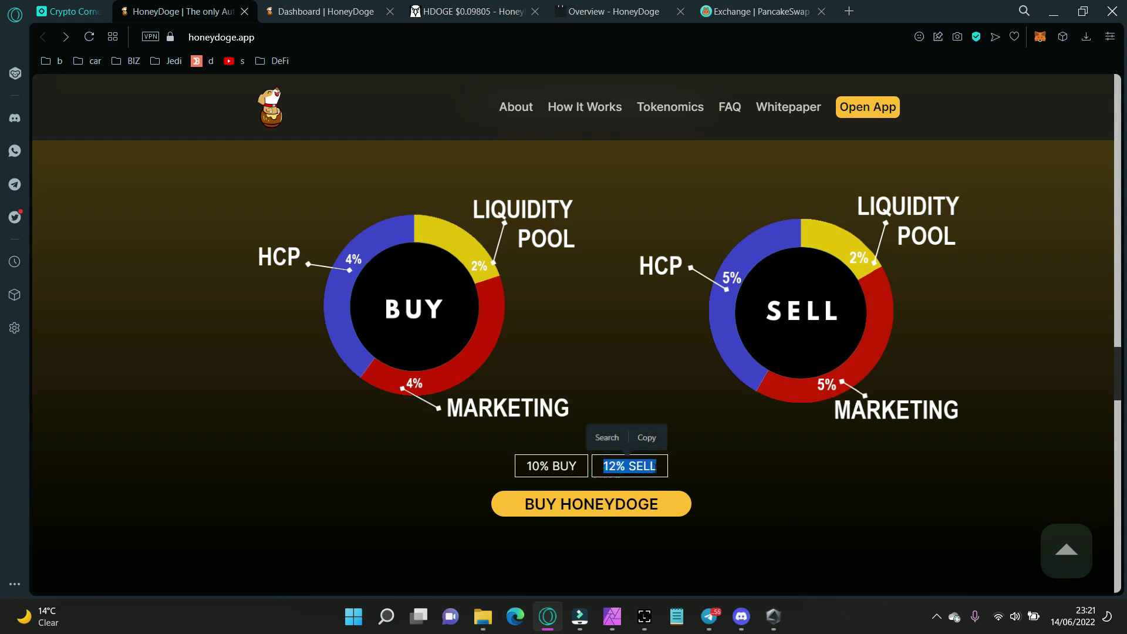
# Check the PancakeSwap swap and settings, re-highlight the 12% SELL tax, then highlight the Phase 1 roadmap items
pyautogui.click(769, 12)
pyautogui.click(1067, 273)
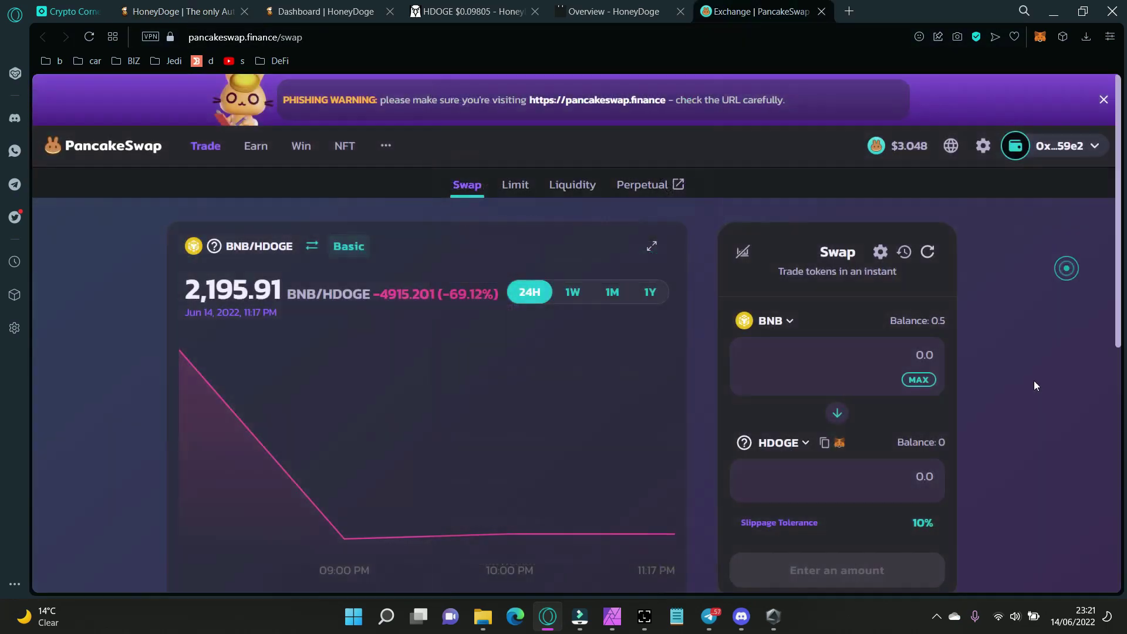
pyautogui.click(880, 253)
pyautogui.click(203, 13)
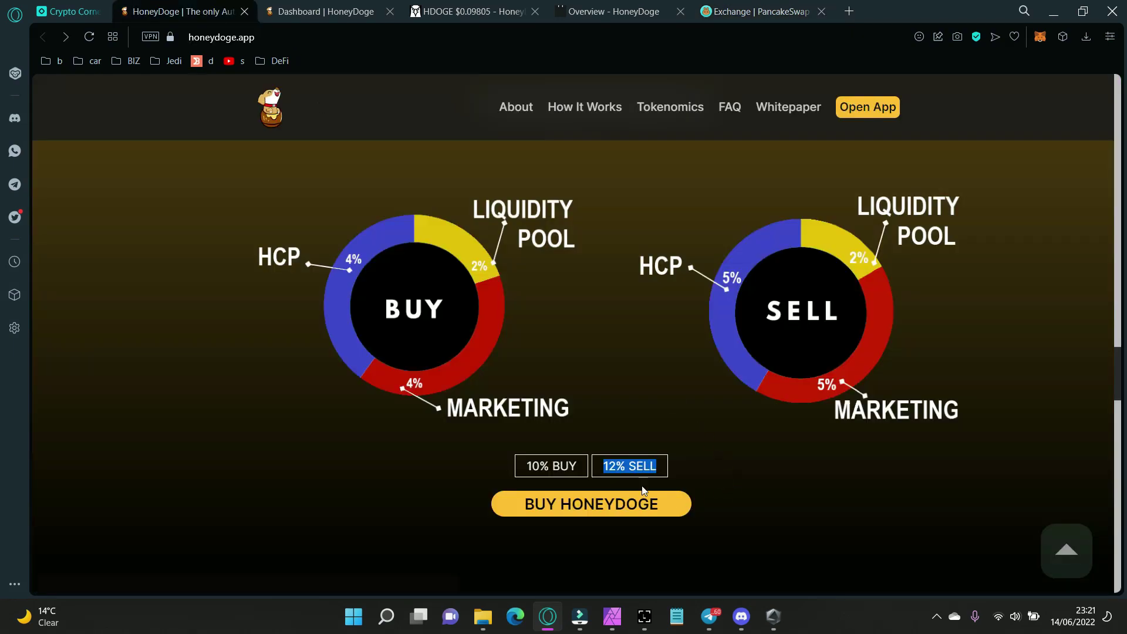
pyautogui.moveTo(607, 465); pyautogui.dragTo(656, 466)
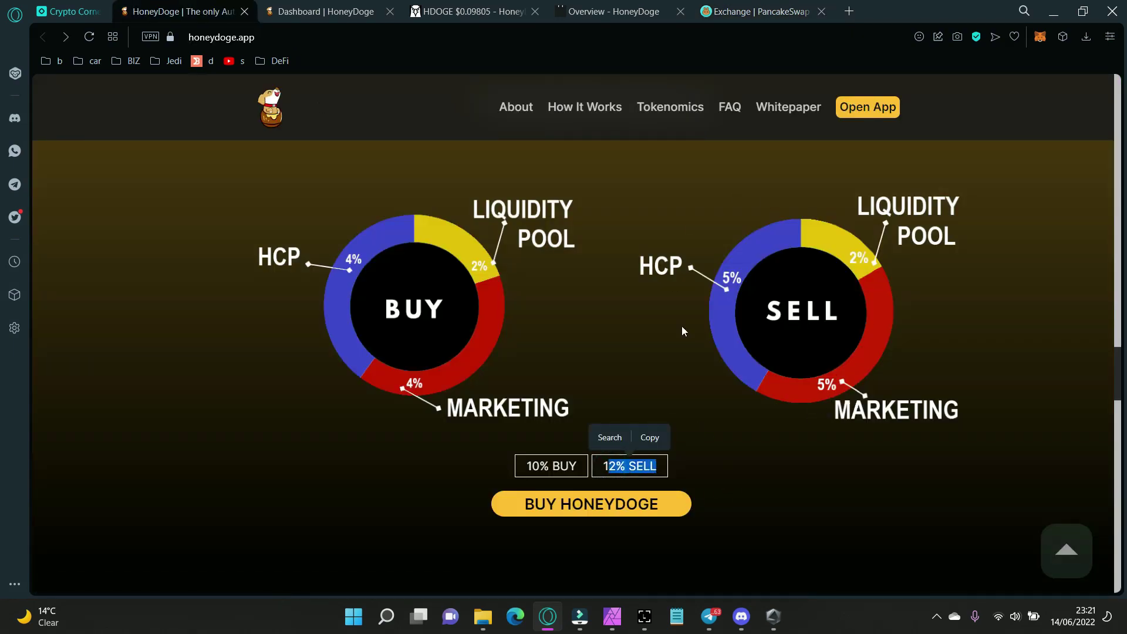
pyautogui.click(821, 389)
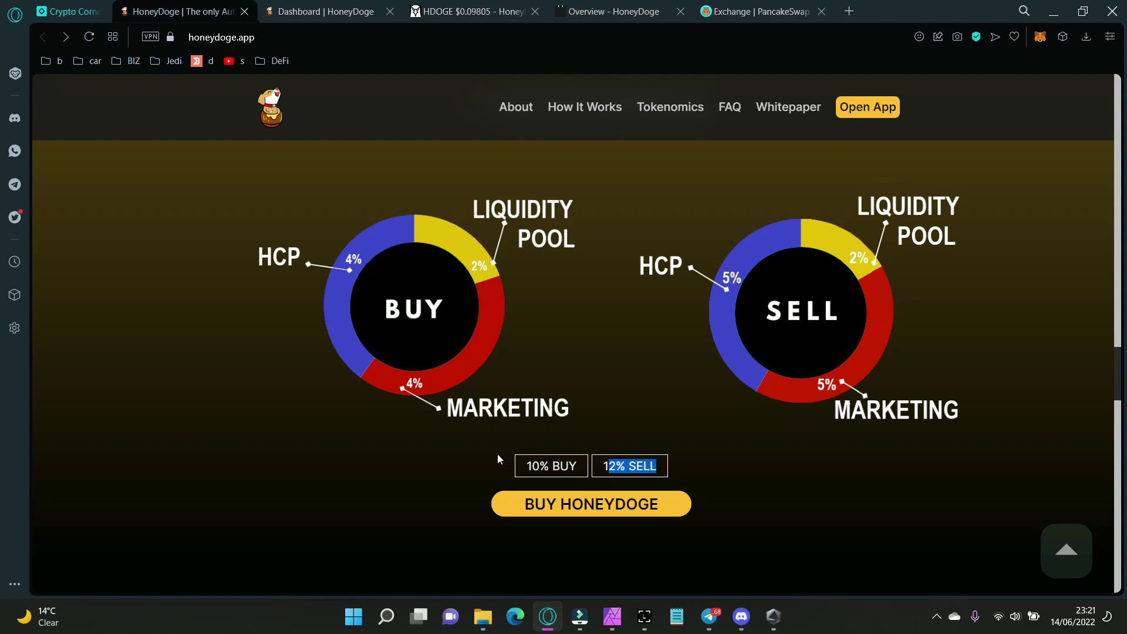
pyautogui.scroll(-3, 498, 459)
pyautogui.scroll(-5, 540, 445)
pyautogui.scroll(-2, 345, 436)
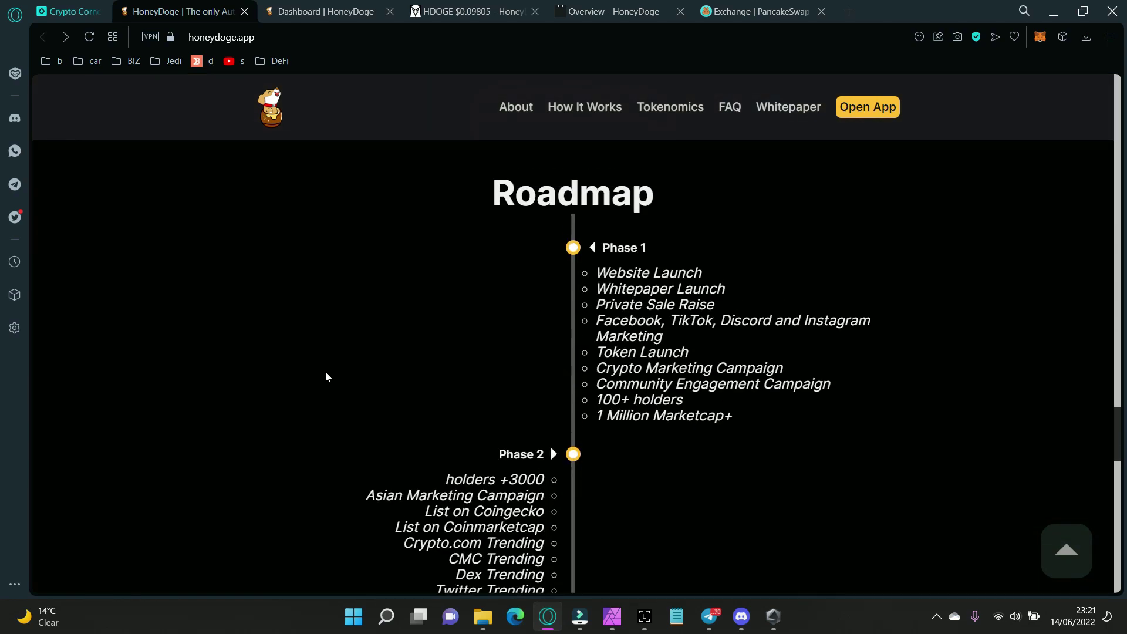
pyautogui.moveTo(597, 271); pyautogui.dragTo(692, 416)
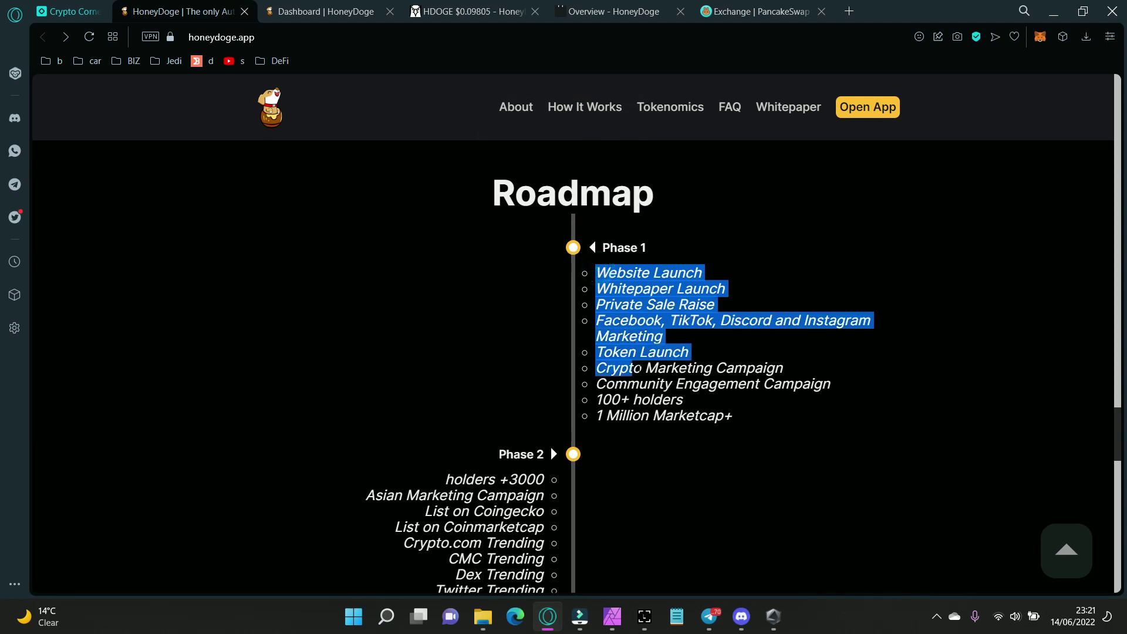
# Open the HoneyDoge Telegram group chat in Opera's sidebar beside the roadmap
pyautogui.click(15, 184)
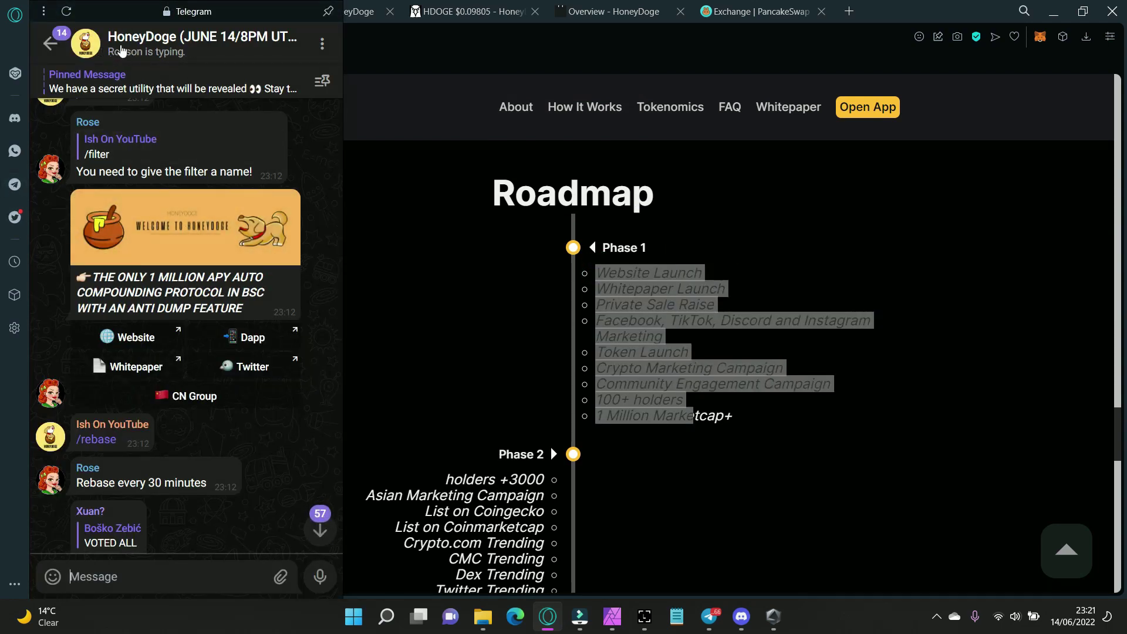
pyautogui.scroll(-2, 238, 339)
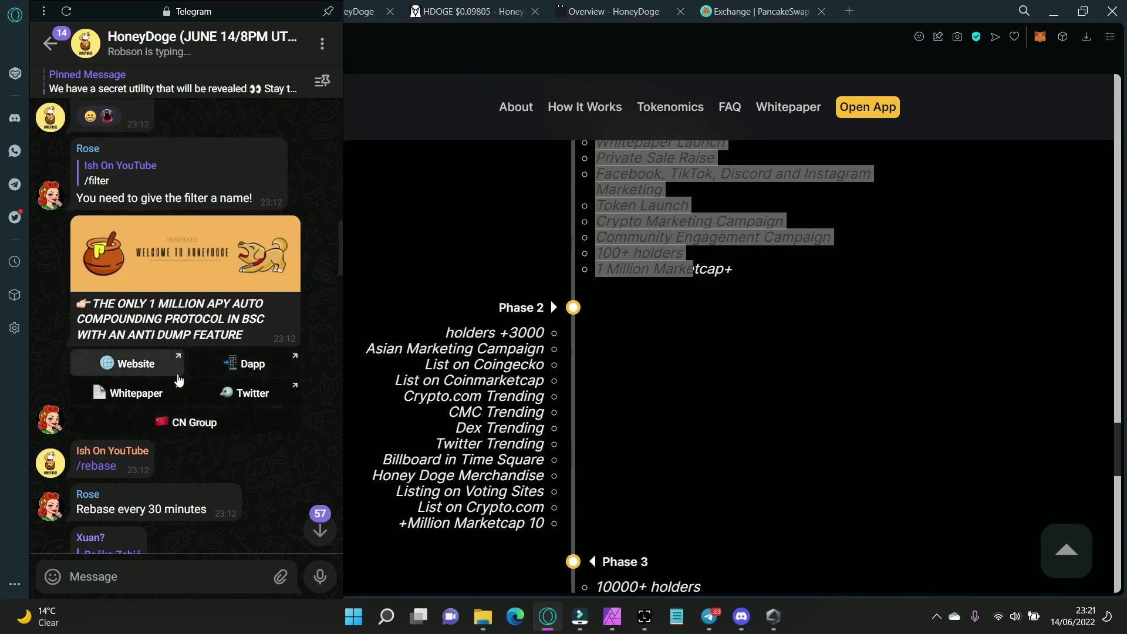
pyautogui.scroll(-5, 179, 381)
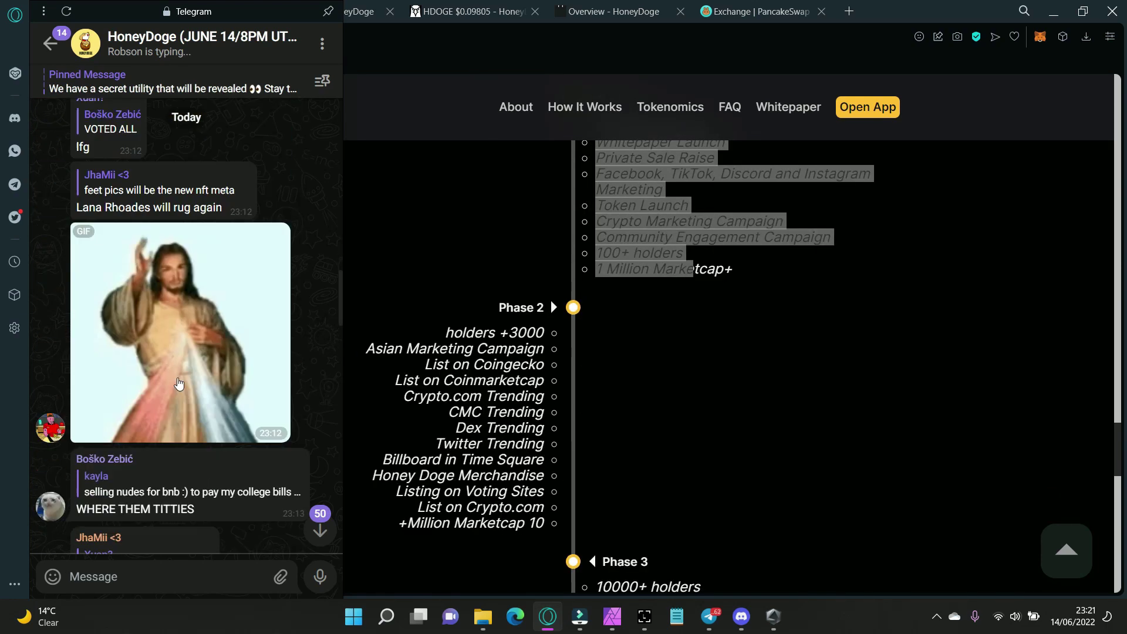
pyautogui.scroll(-3, 179, 384)
pyautogui.scroll(-2, 178, 383)
pyautogui.scroll(-3, 179, 384)
pyautogui.scroll(-3, 178, 385)
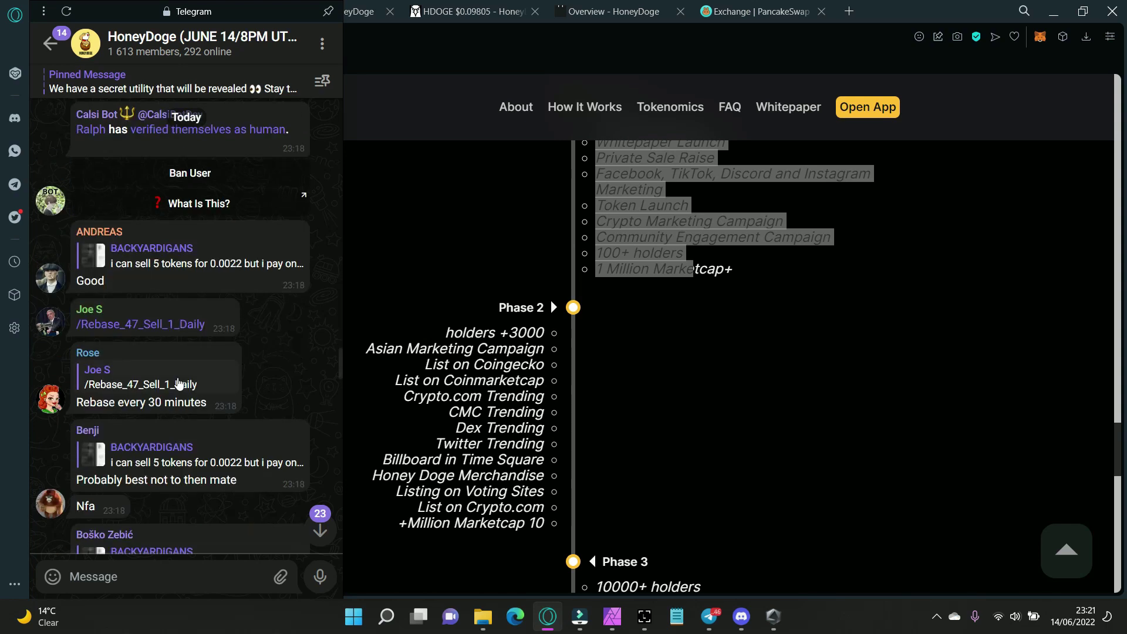
pyautogui.scroll(-3, 179, 383)
pyautogui.scroll(-3, 179, 384)
pyautogui.scroll(-3, 177, 383)
pyautogui.scroll(-3, 177, 378)
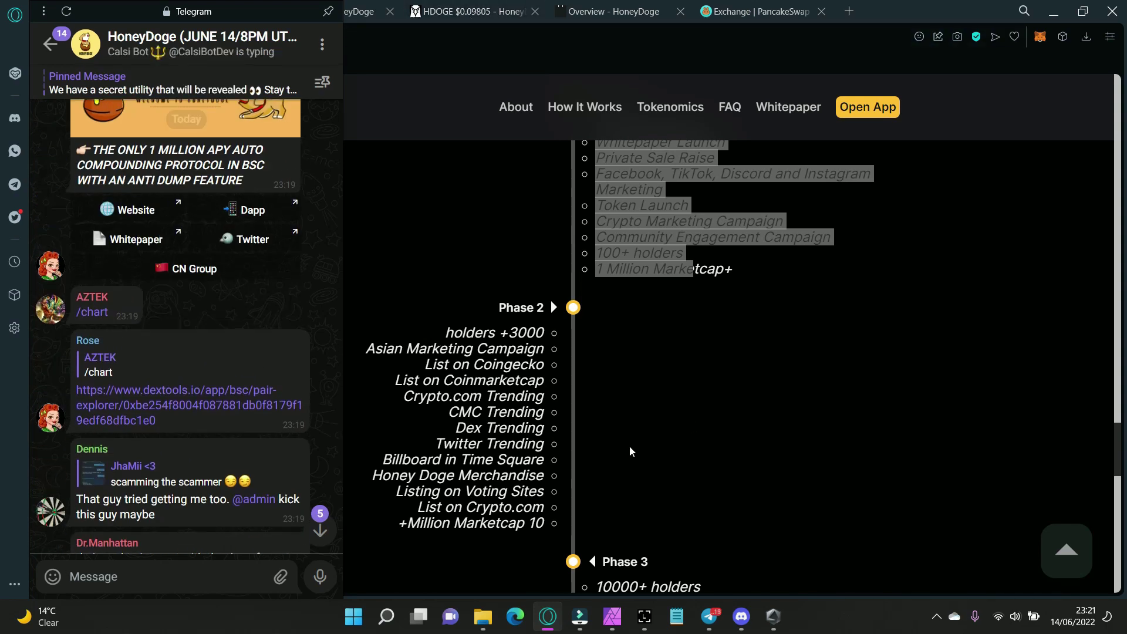
pyautogui.scroll(-3, 630, 445)
pyautogui.scroll(2, 630, 446)
pyautogui.scroll(2, 630, 446)
pyautogui.scroll(2, 660, 427)
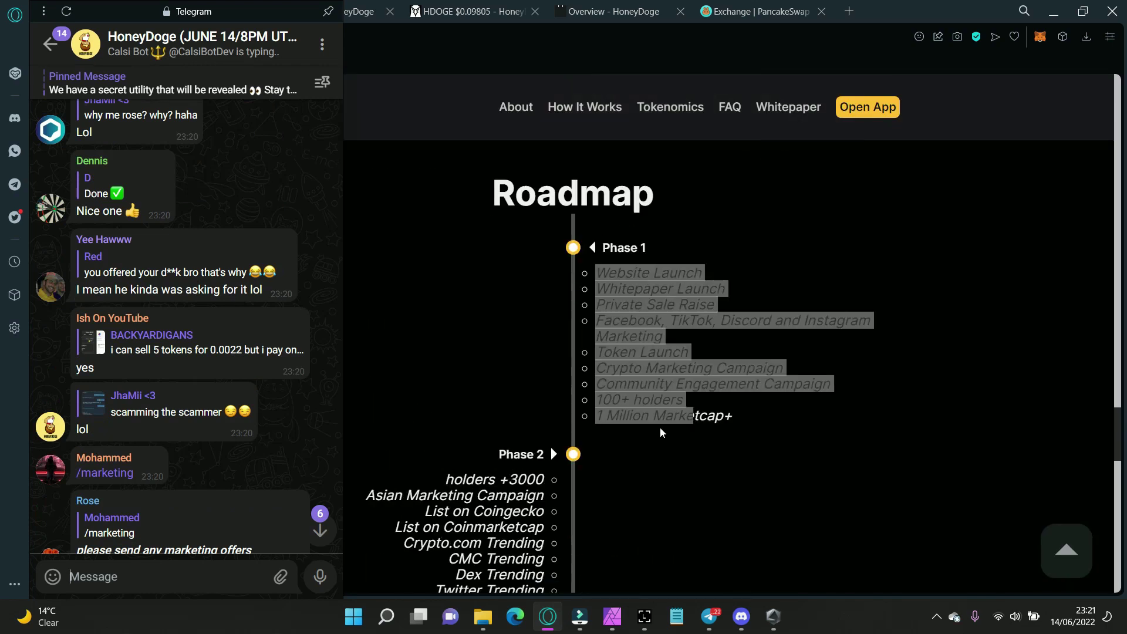
# Close the Telegram group chat panel and highlight HDOGE's $98K market cap on DexScreener
pyautogui.click(660, 430)
pyautogui.scroll(-2, 659, 428)
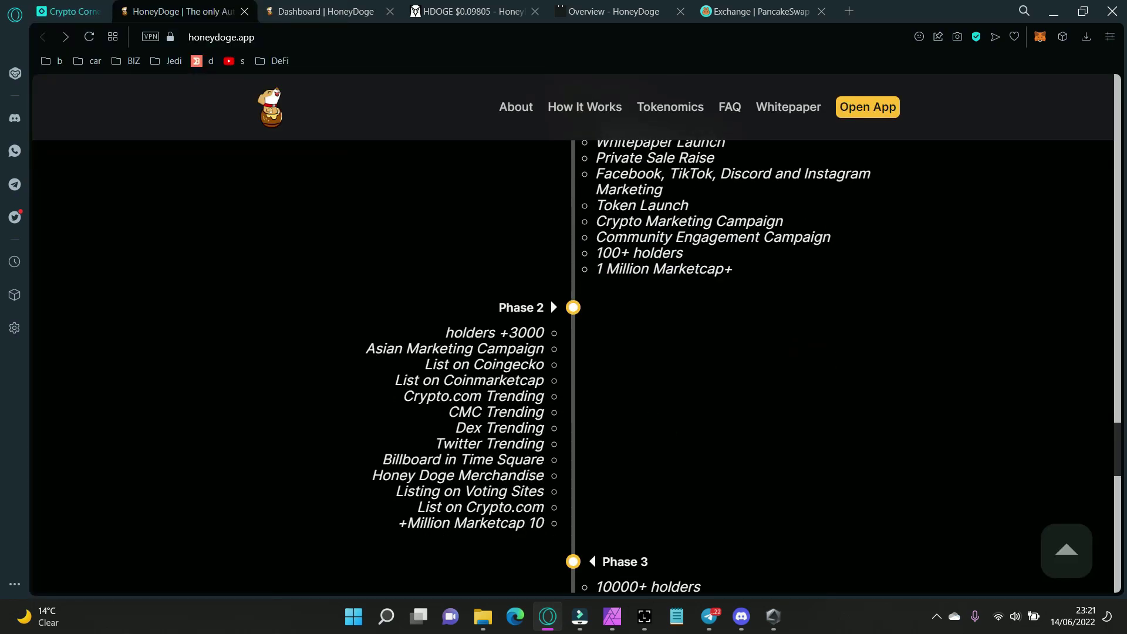
pyautogui.scroll(-2, 476, 395)
pyautogui.scroll(-5, 474, 395)
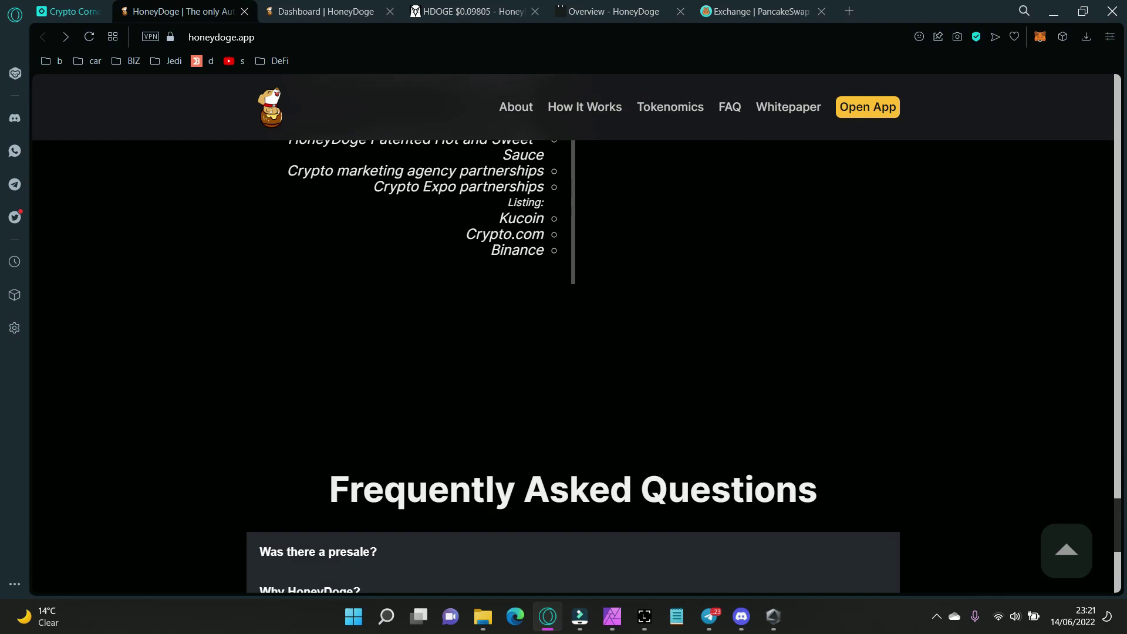
pyautogui.scroll(-4, 480, 435)
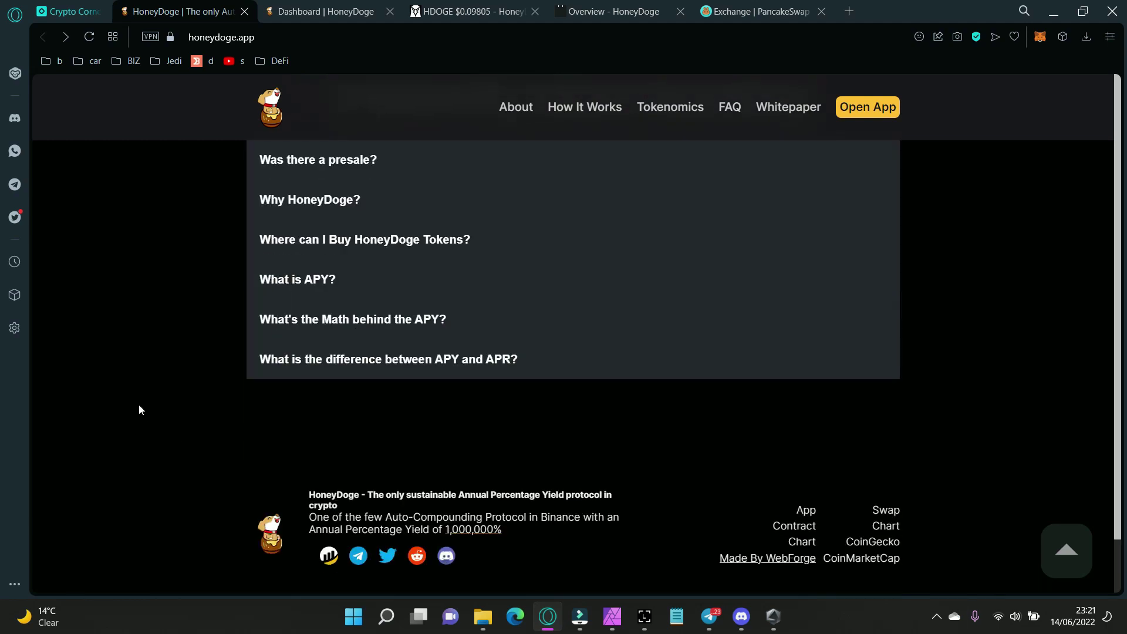
pyautogui.scroll(2, 168, 352)
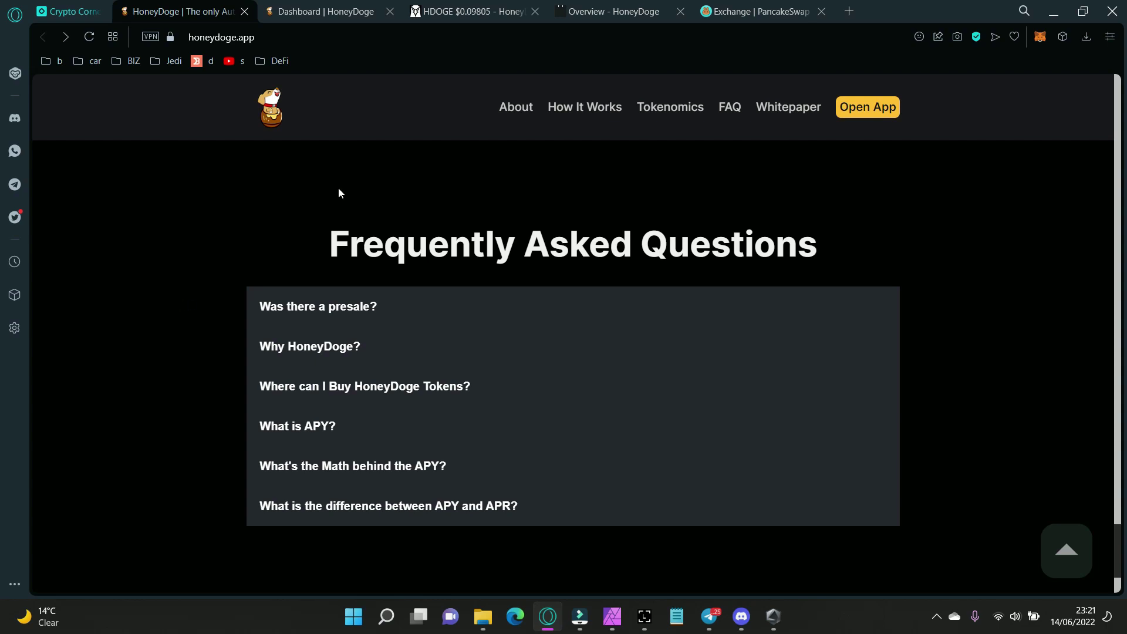
pyautogui.click(447, 18)
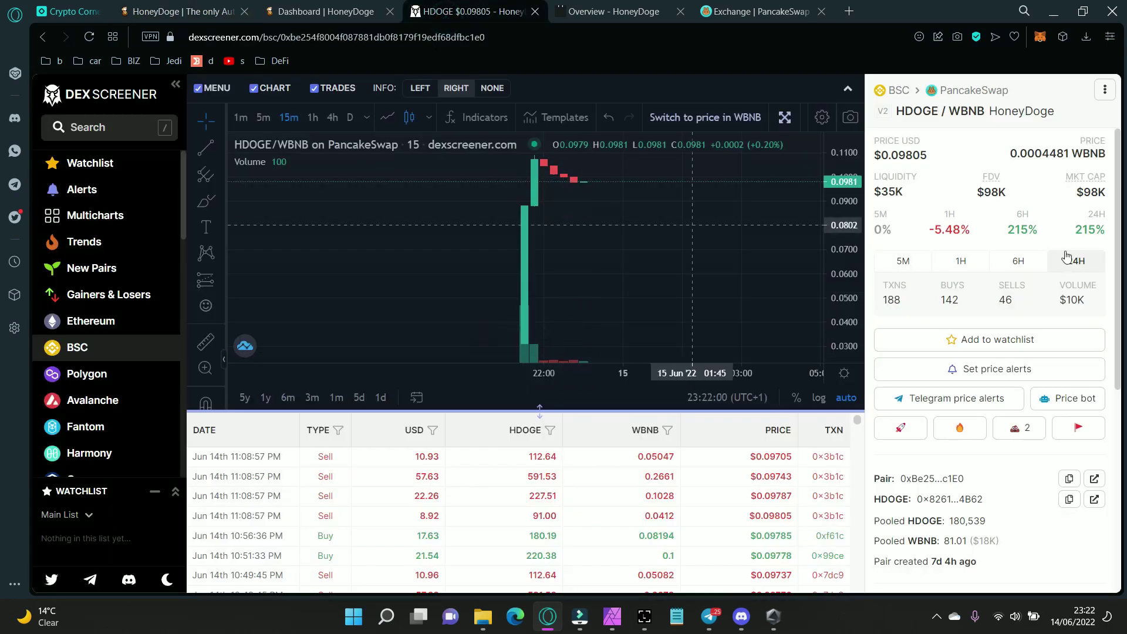
pyautogui.doubleClick(1086, 189)
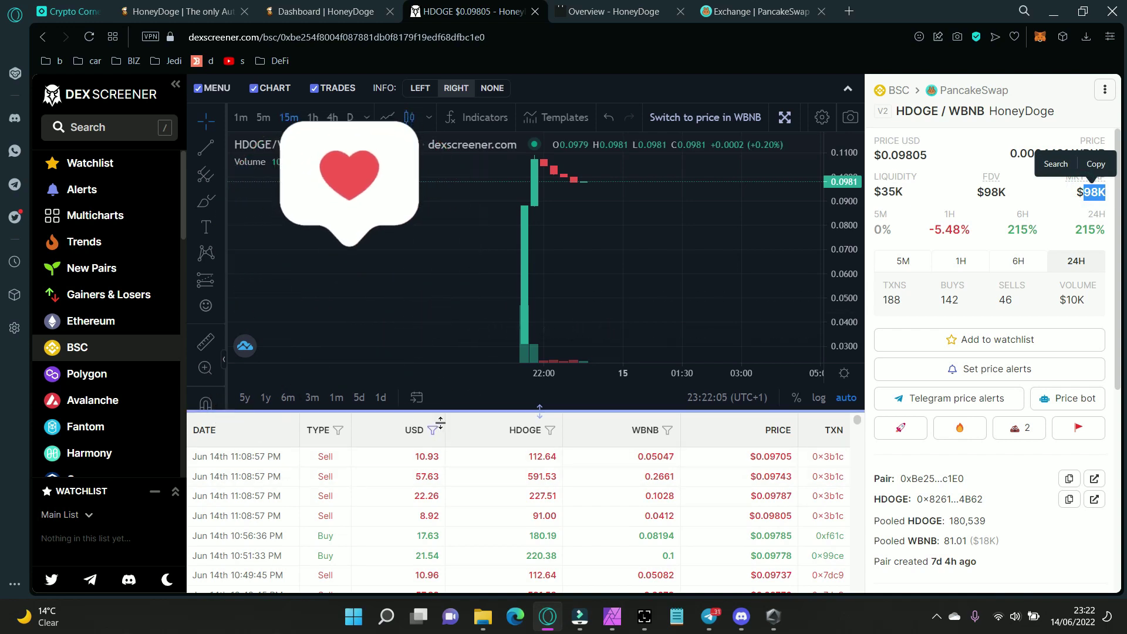
# Expand the presale, Why HoneyDoge, where-to-buy and What is APY answers, highlighting key lines
pyautogui.click(229, 12)
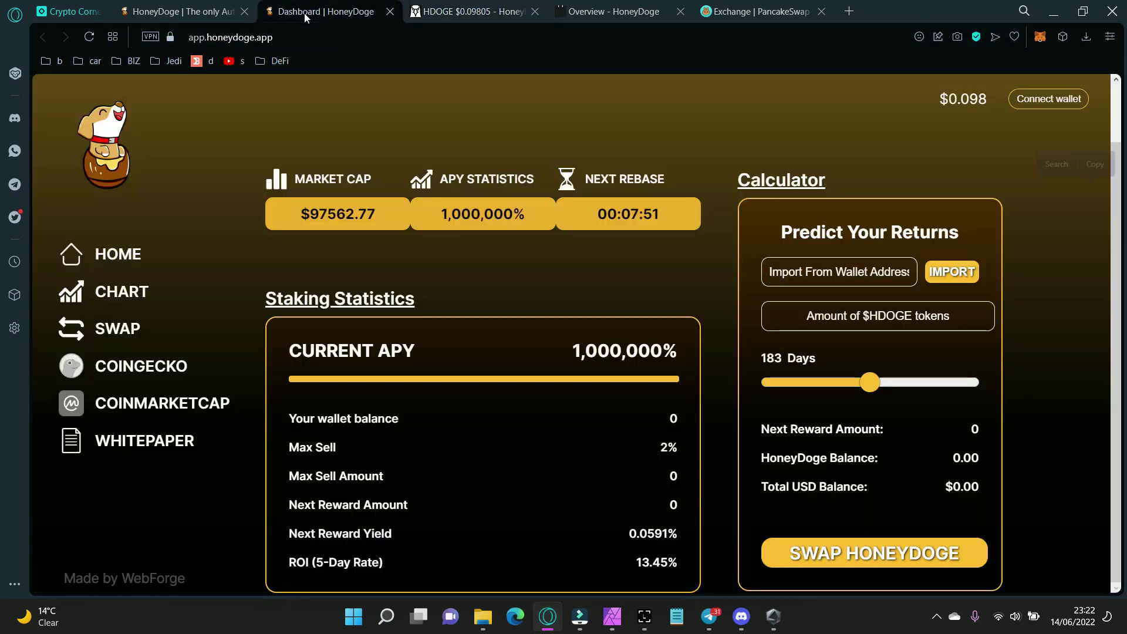
pyautogui.click(297, 312)
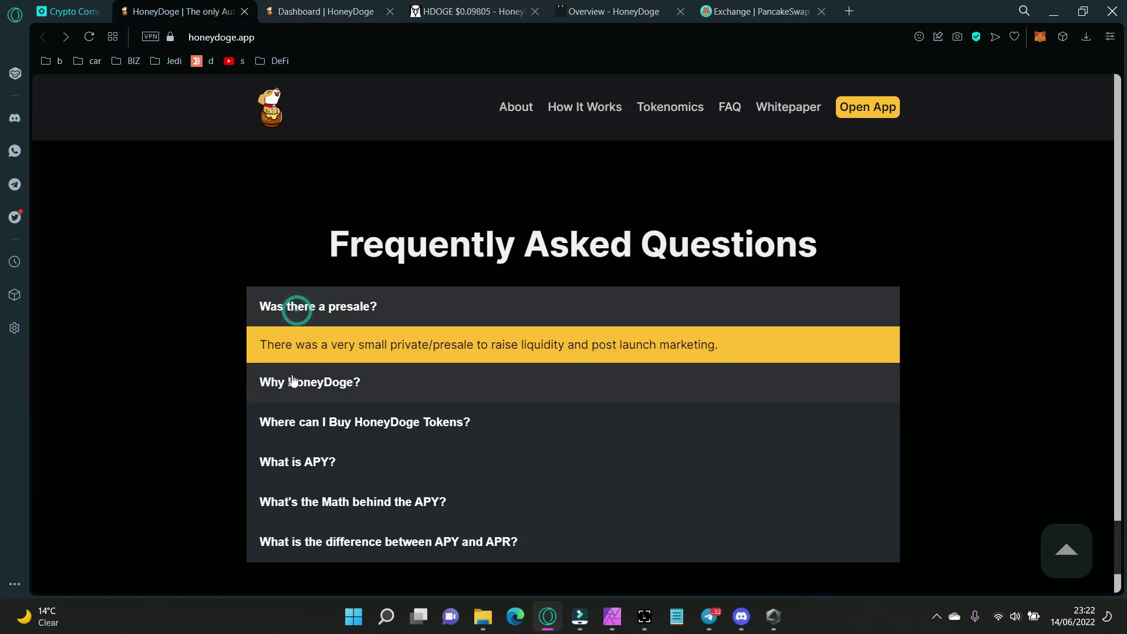
pyautogui.click(348, 380)
pyautogui.scroll(-2, 348, 381)
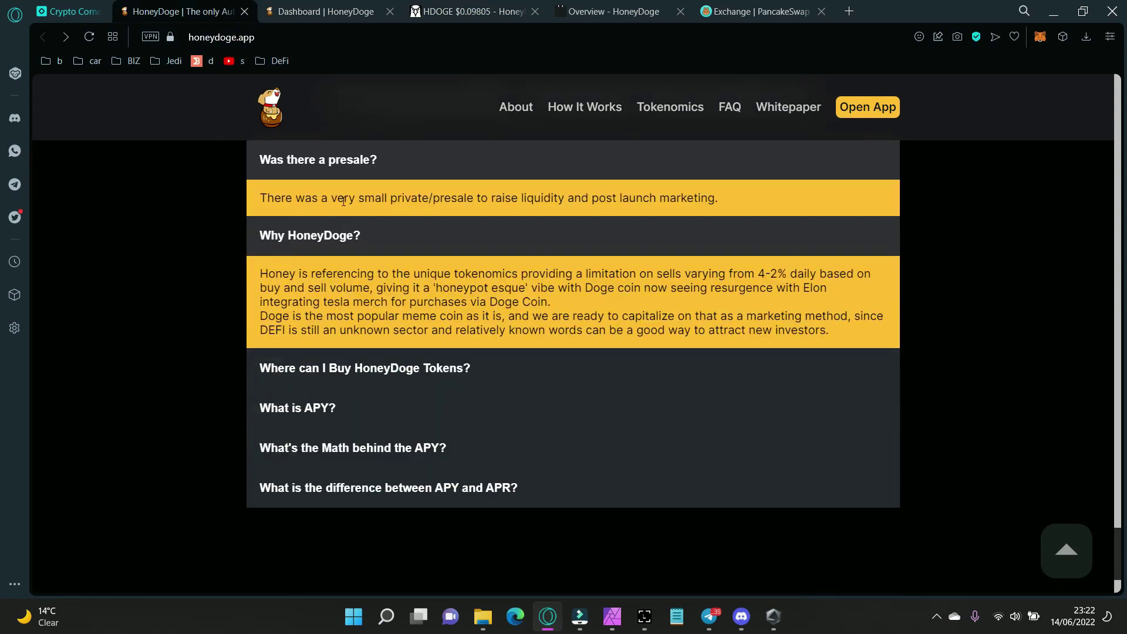
pyautogui.moveTo(345, 197); pyautogui.dragTo(644, 197)
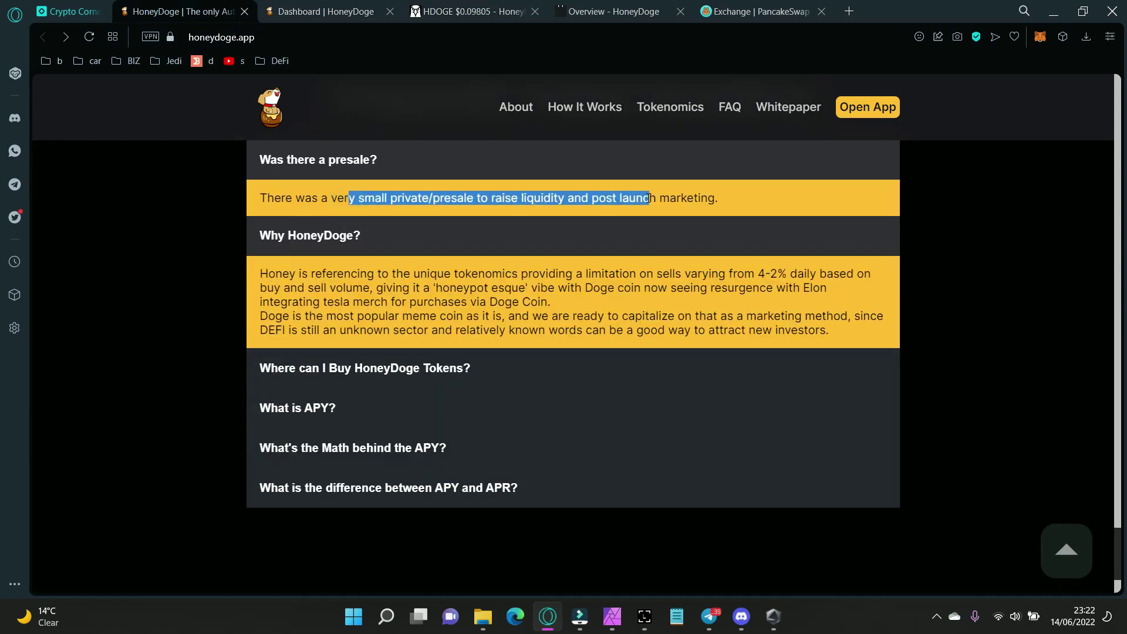
pyautogui.moveTo(276, 273); pyautogui.dragTo(343, 302)
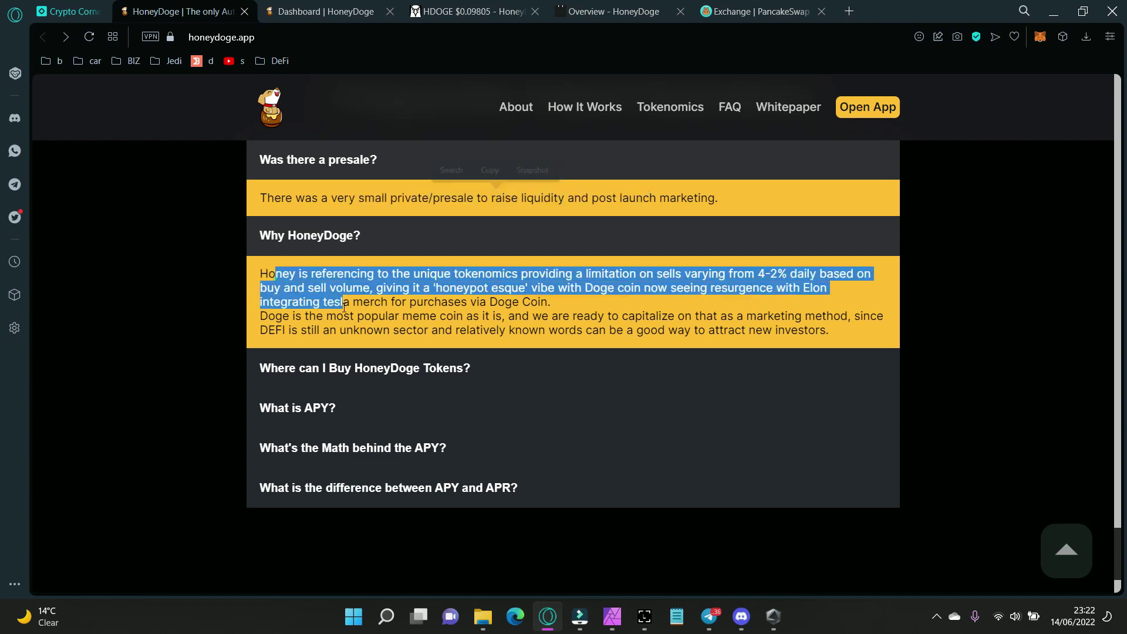
pyautogui.click(306, 370)
pyautogui.scroll(-2, 264, 396)
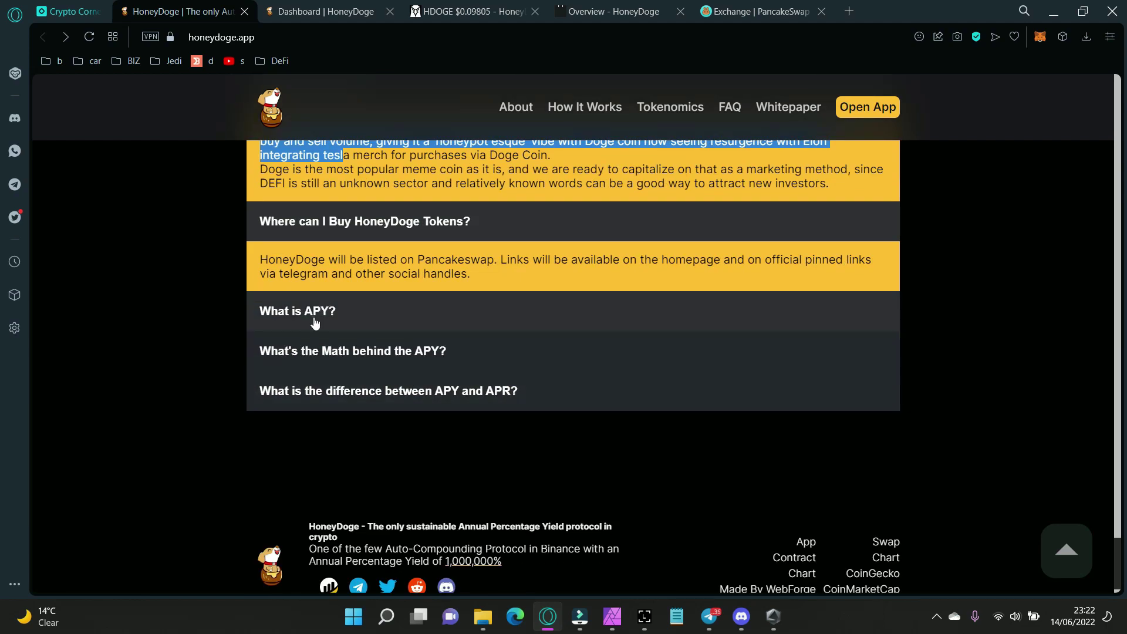
pyautogui.click(315, 323)
pyautogui.click(298, 349)
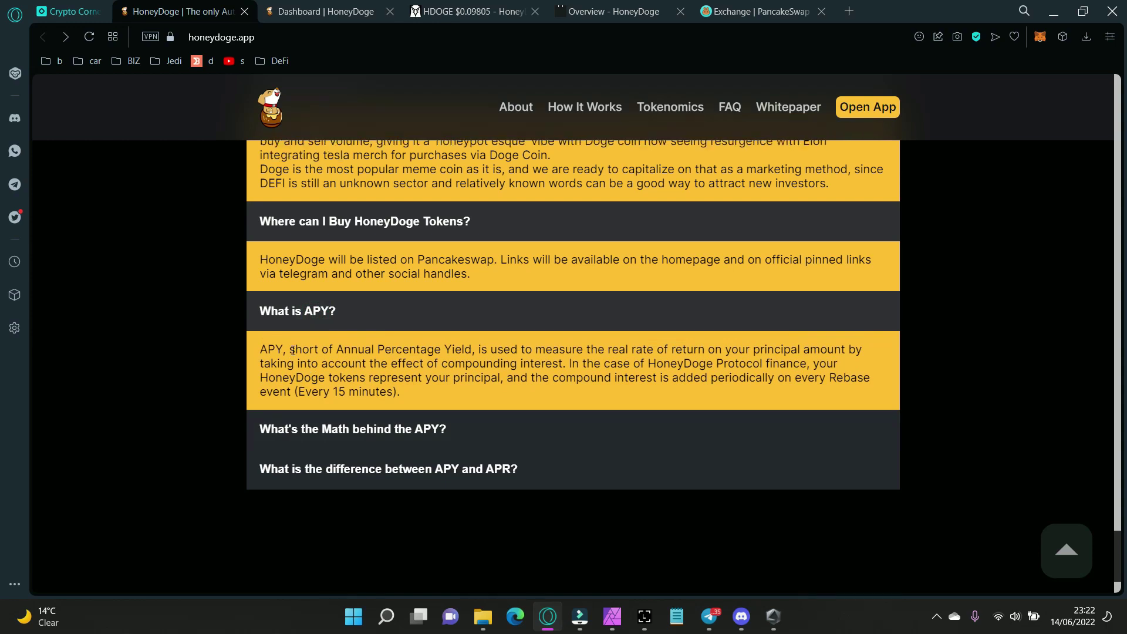
pyautogui.moveTo(298, 349); pyautogui.dragTo(472, 350)
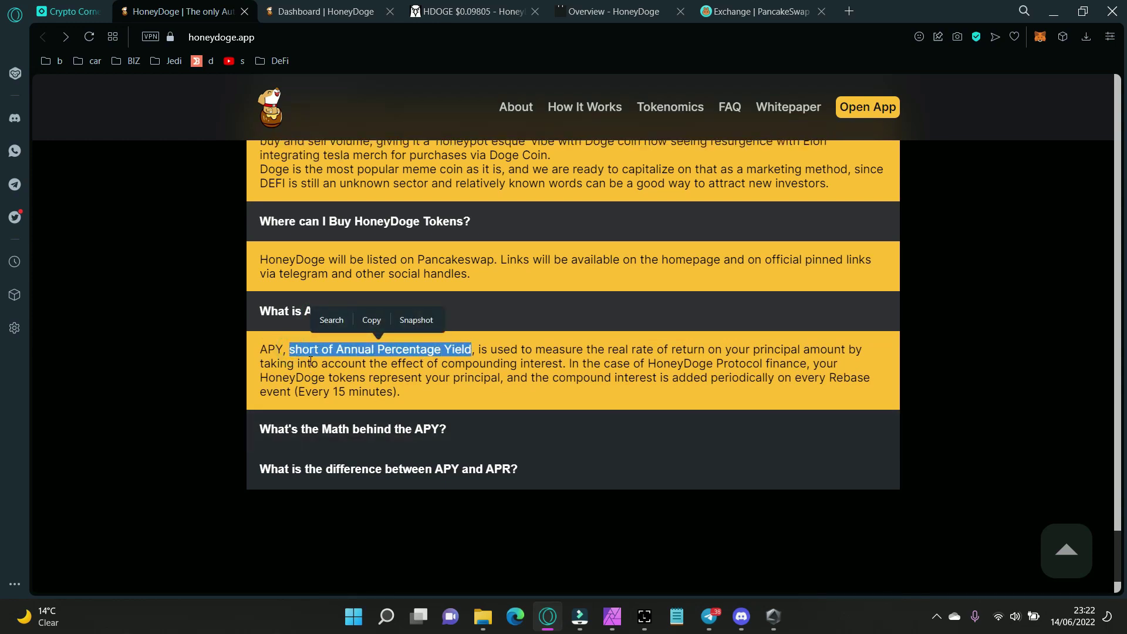
# Expand the APY math and APY-versus-APR answers, highlight the APR text, then jump to the top
pyautogui.click(378, 432)
pyautogui.scroll(-2, 149, 395)
pyautogui.click(358, 395)
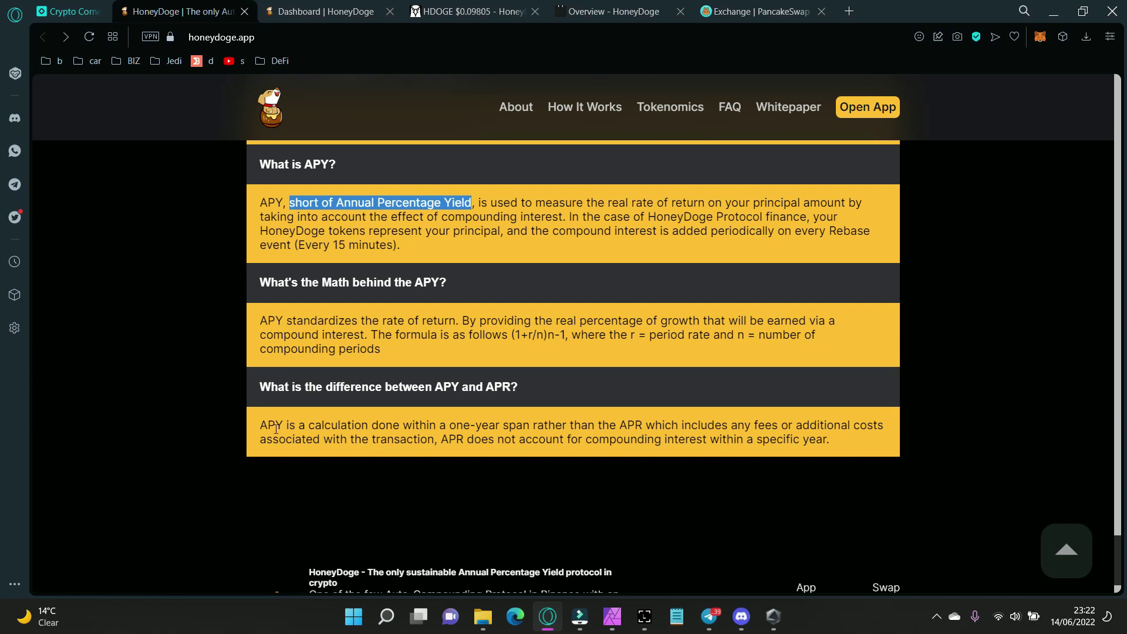
pyautogui.moveTo(261, 426); pyautogui.dragTo(832, 440)
pyautogui.click(443, 438)
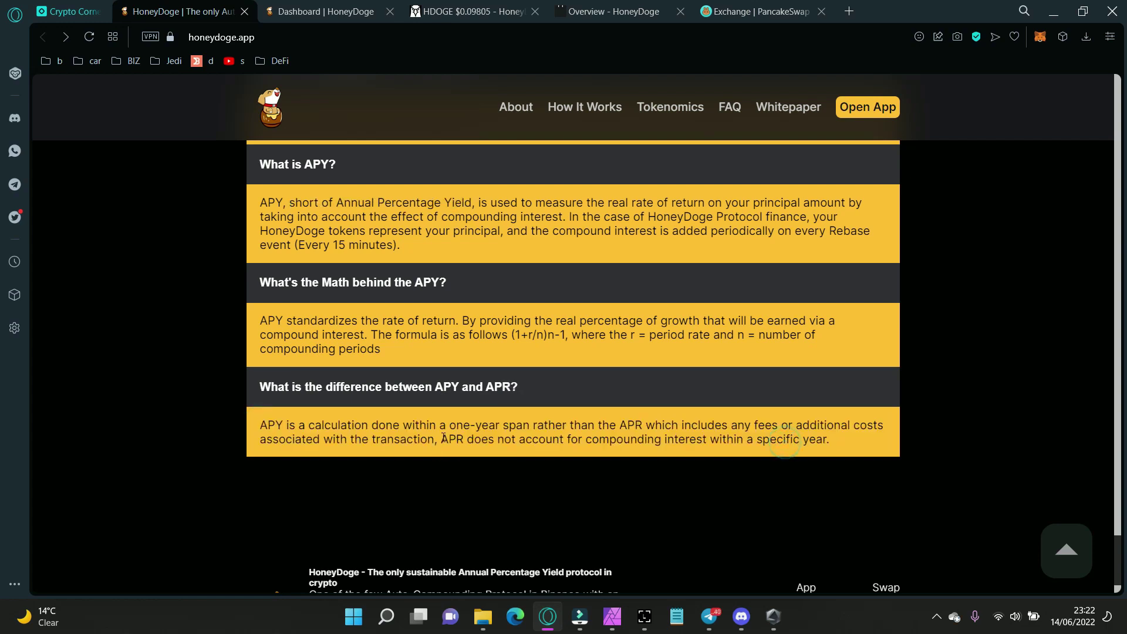
pyautogui.moveTo(447, 438); pyautogui.dragTo(668, 439)
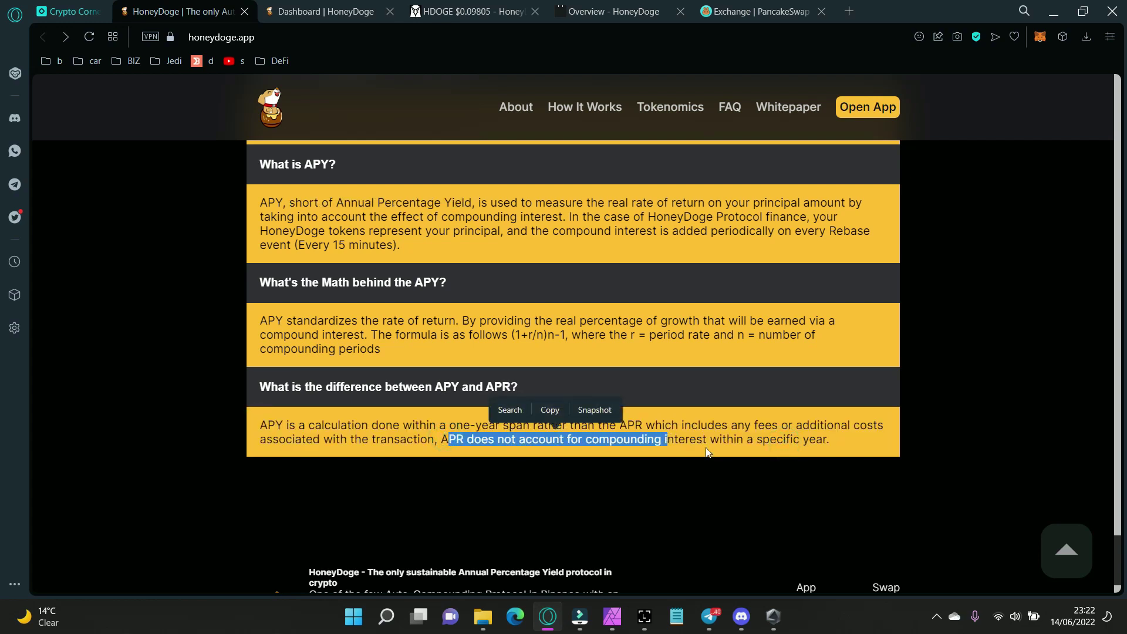
pyautogui.click(1067, 550)
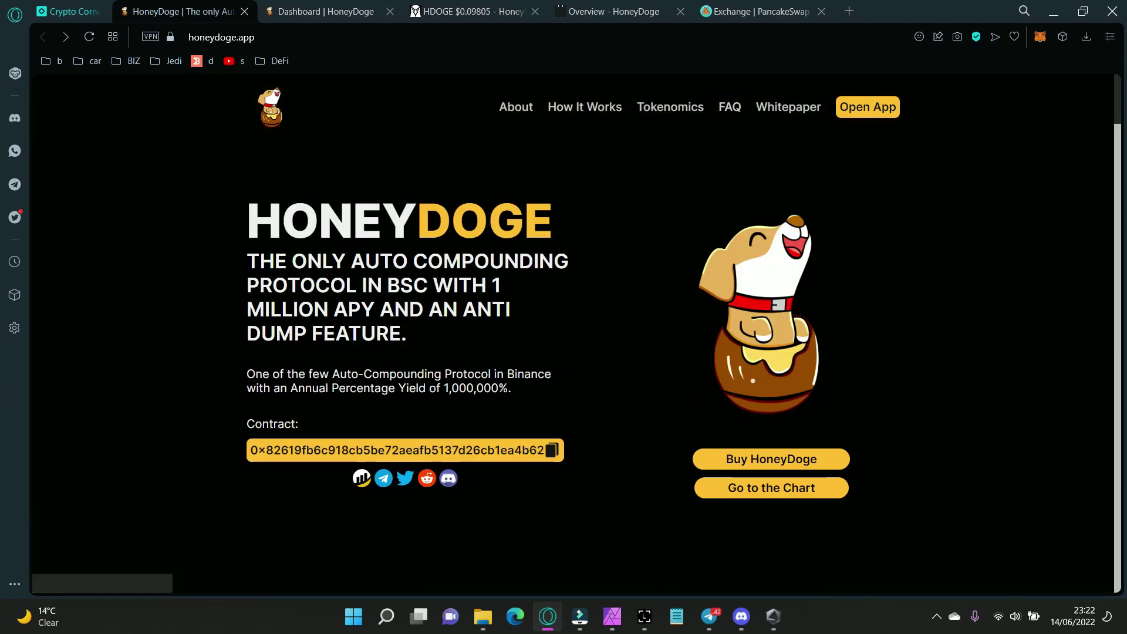
# Page through the GitBook docs from Fixed APY to Tokenomics, Capital Raise and F.A.Q., settling on Roadmap
pyautogui.click(466, 12)
pyautogui.click(617, 13)
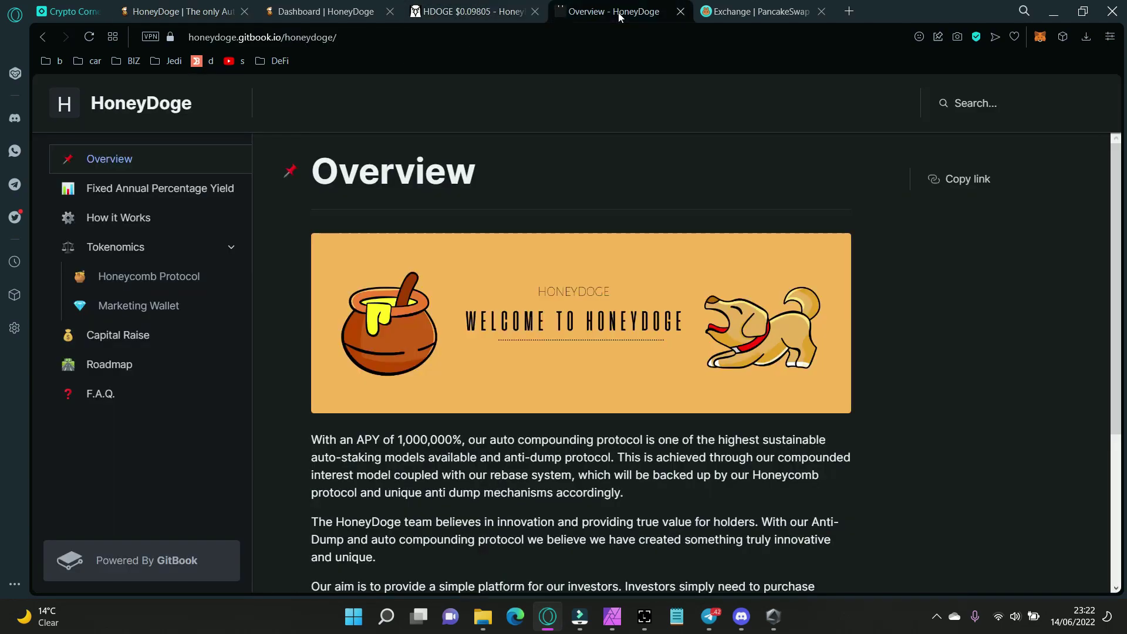
pyautogui.click(103, 193)
pyautogui.click(115, 218)
pyautogui.click(111, 249)
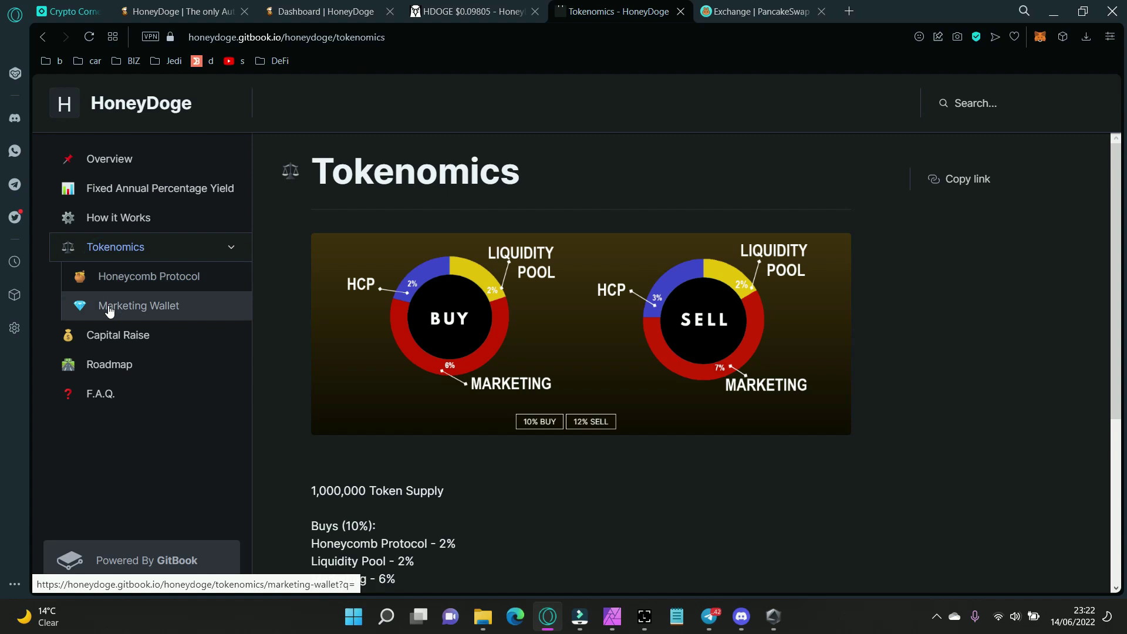
pyautogui.click(109, 309)
pyautogui.click(119, 337)
pyautogui.click(118, 357)
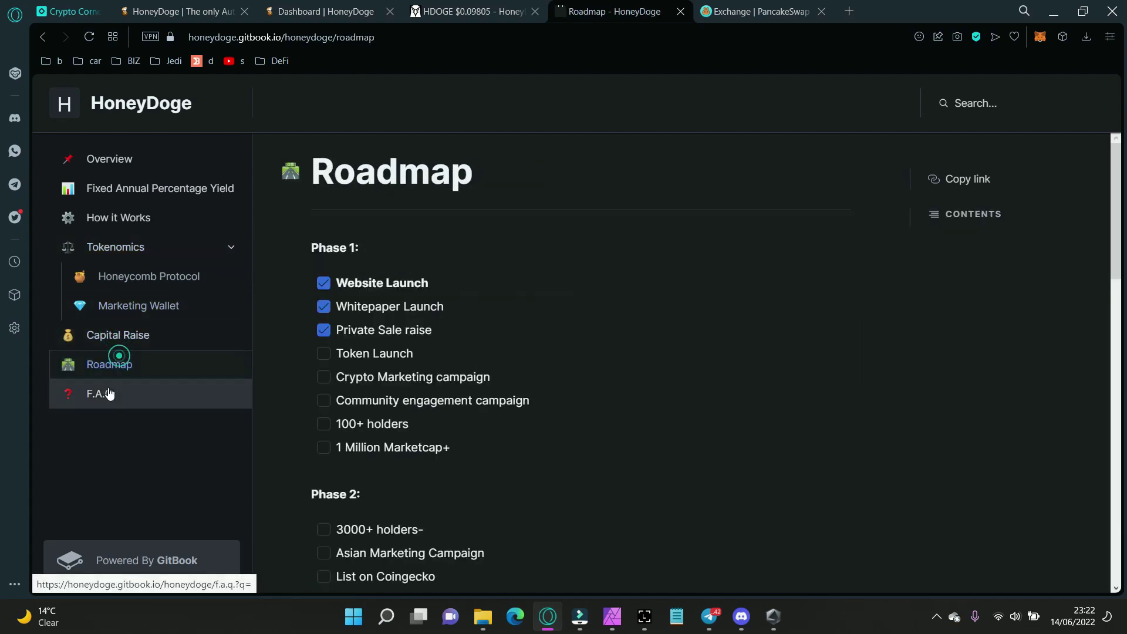
pyautogui.click(108, 393)
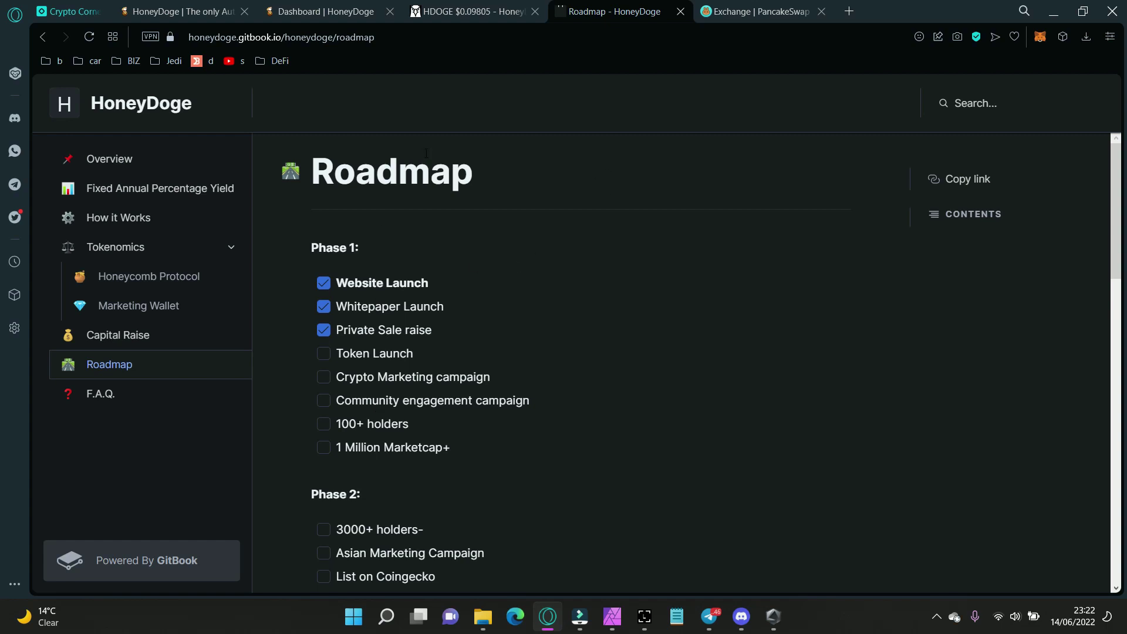
# Zoom the HDOGE/WBNB chart onto the launch candles and make the price chart taller than the trades table
pyautogui.click(440, 11)
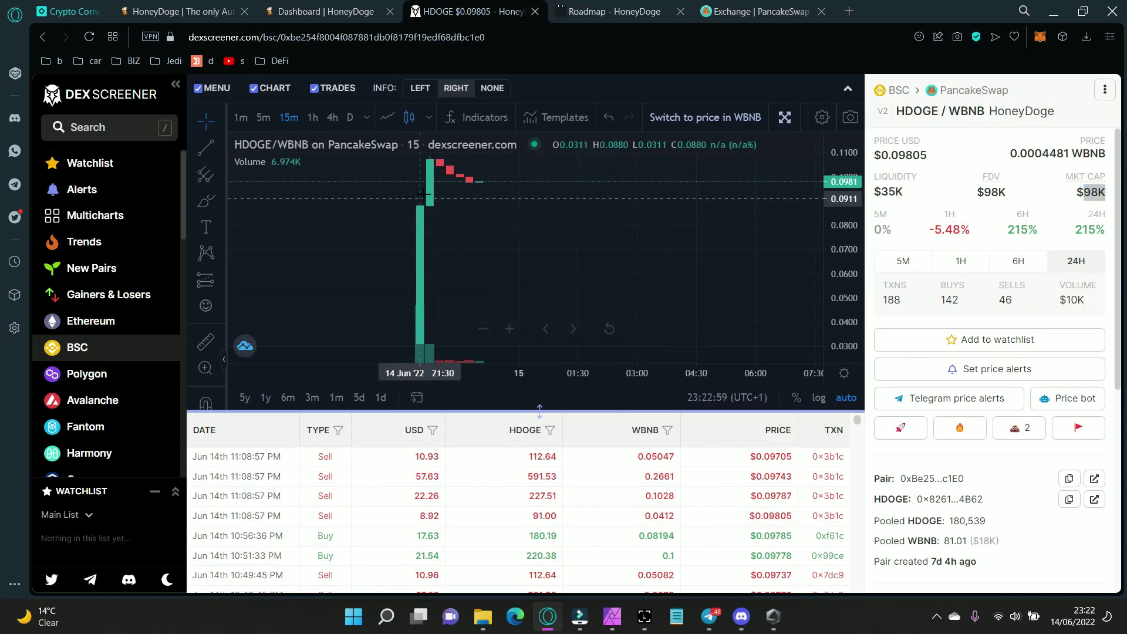
pyautogui.moveTo(425, 348)
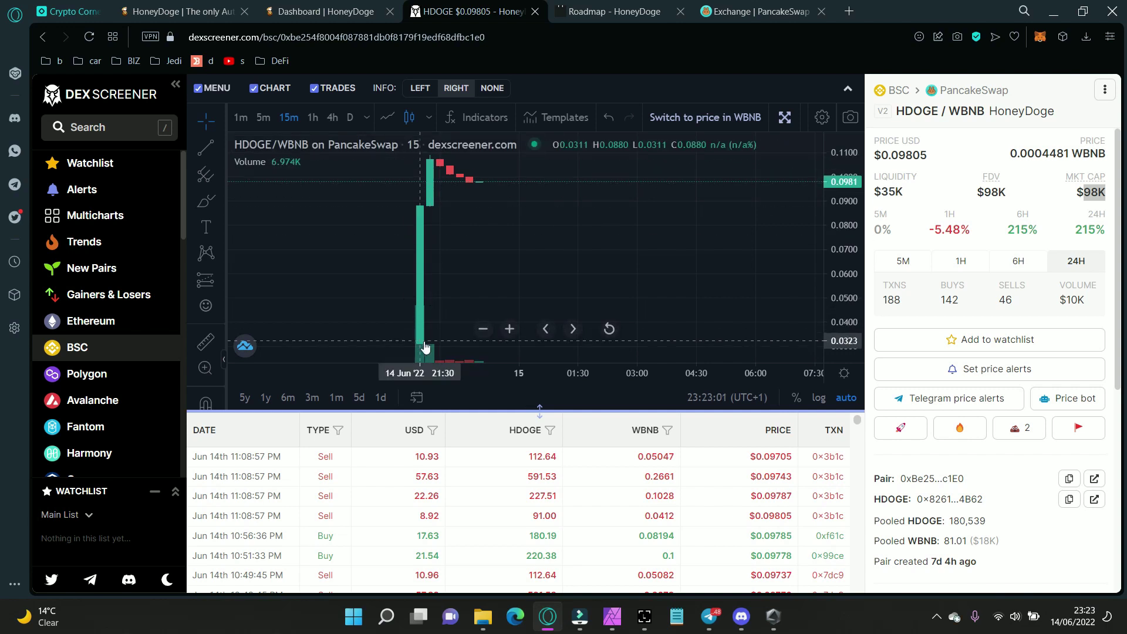
pyautogui.moveTo(425, 348); pyautogui.dragTo(451, 159)
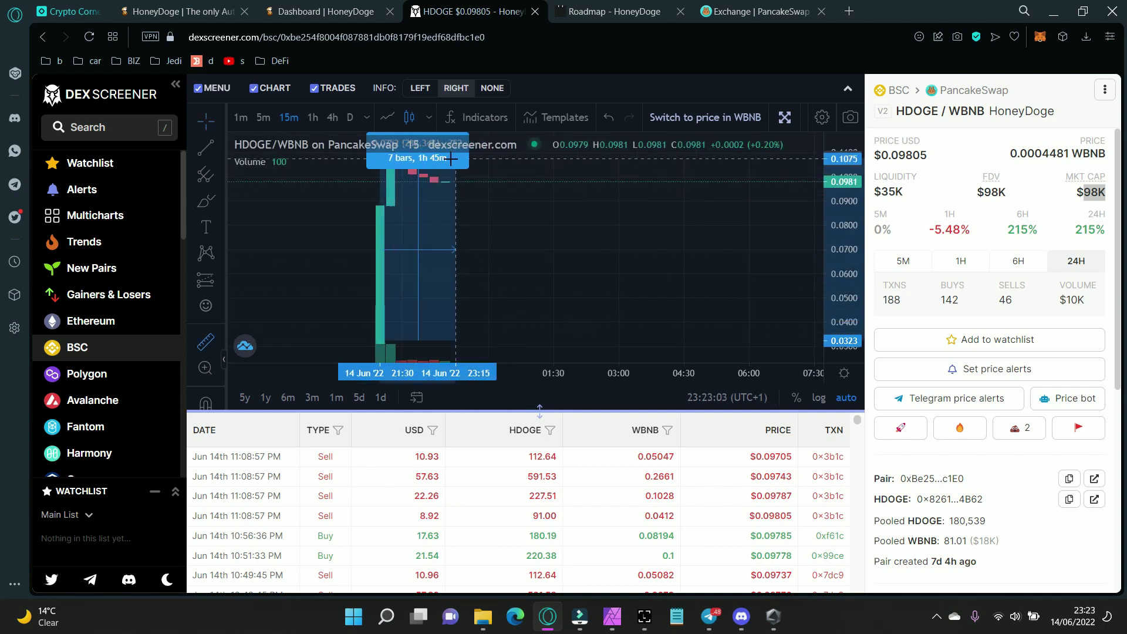
pyautogui.scroll(3, 451, 158)
pyautogui.moveTo(451, 159); pyautogui.dragTo(606, 359)
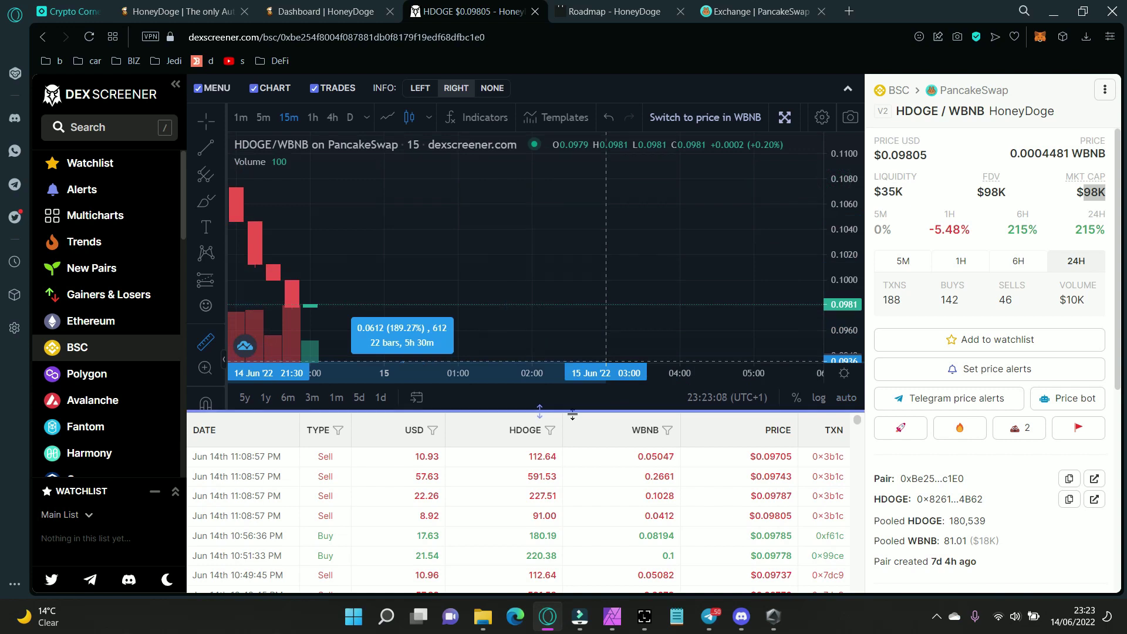
pyautogui.moveTo(571, 416); pyautogui.dragTo(571, 524)
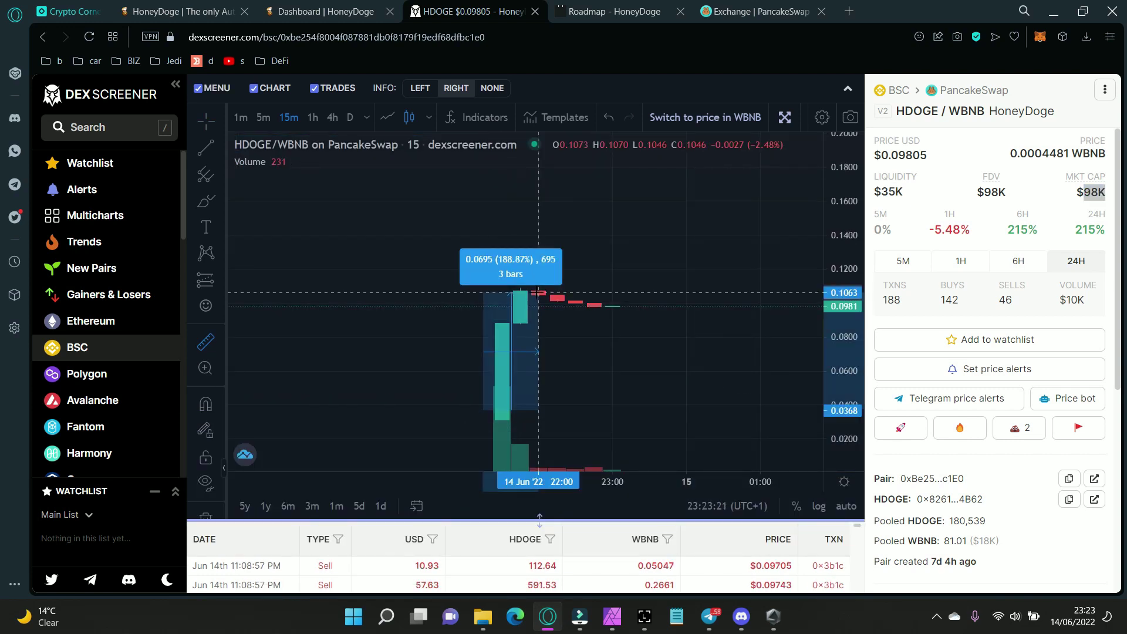
pyautogui.click(557, 411)
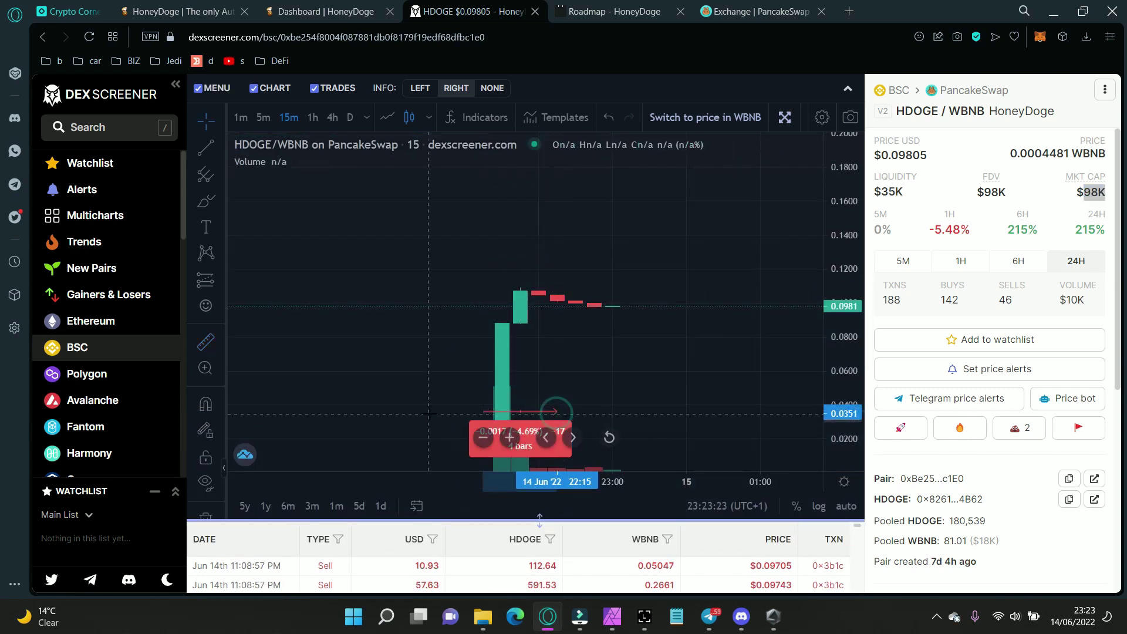
# Measure the launch candle's roughly 242% surge, clear the measurement and pan the chart
pyautogui.click(506, 420)
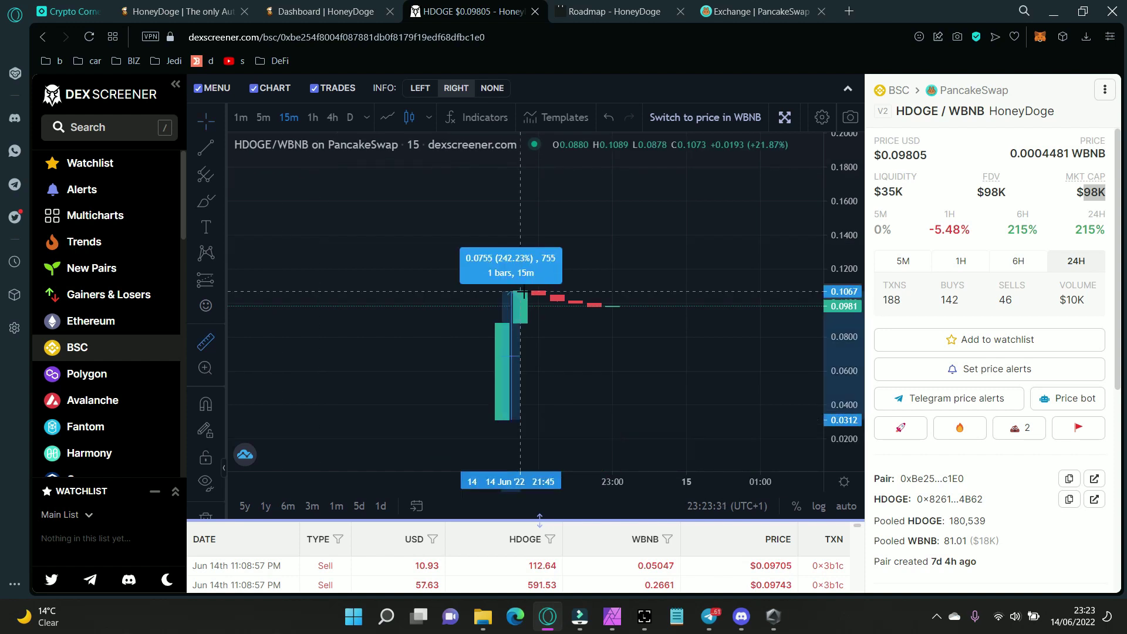
pyautogui.click(520, 291)
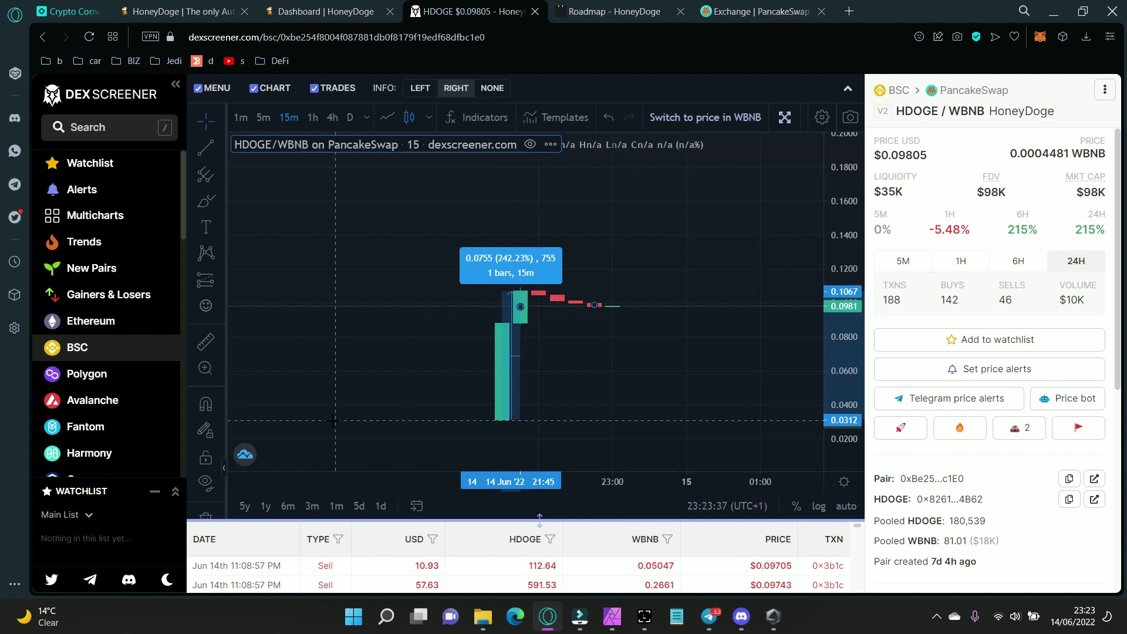
pyautogui.click(358, 365)
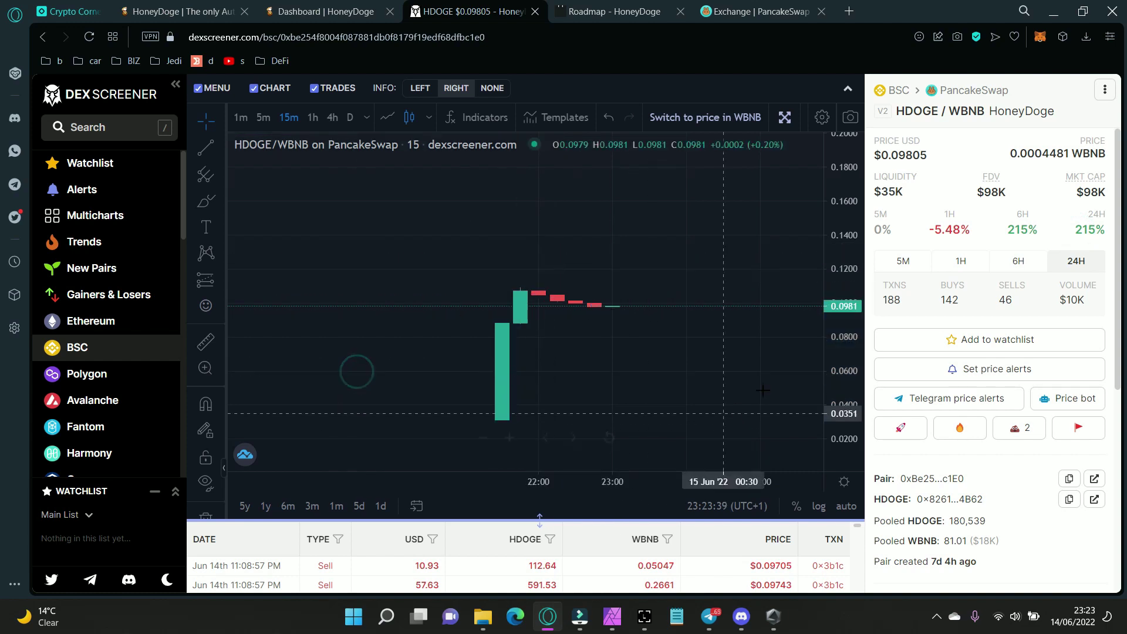
pyautogui.scroll(-3, 933, 495)
pyautogui.scroll(3, 933, 495)
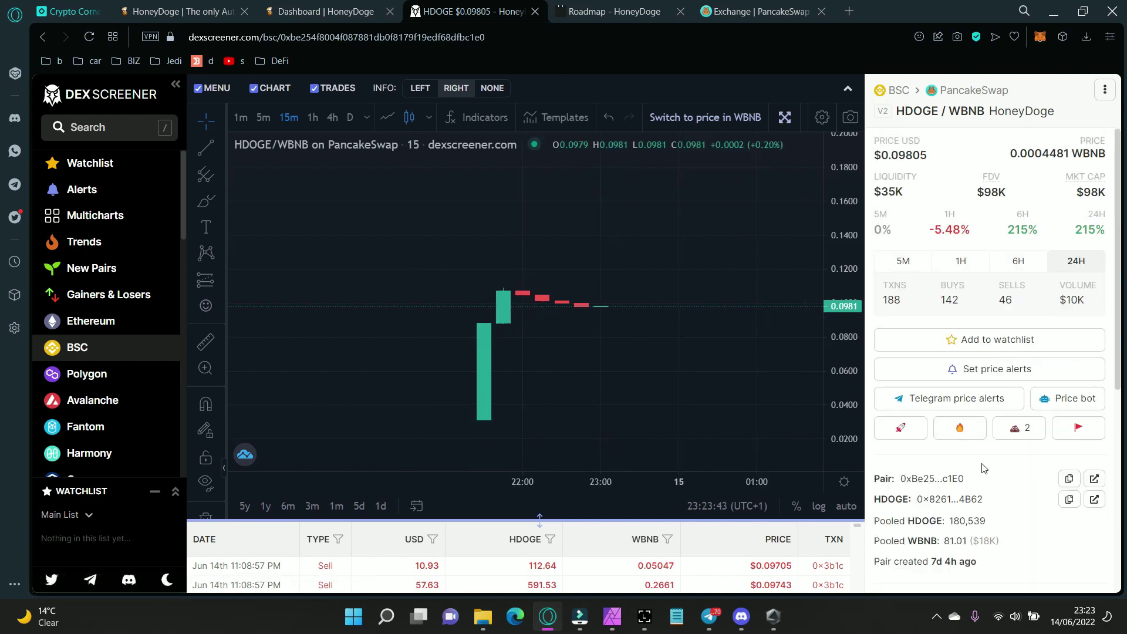
pyautogui.scroll(-4, 986, 465)
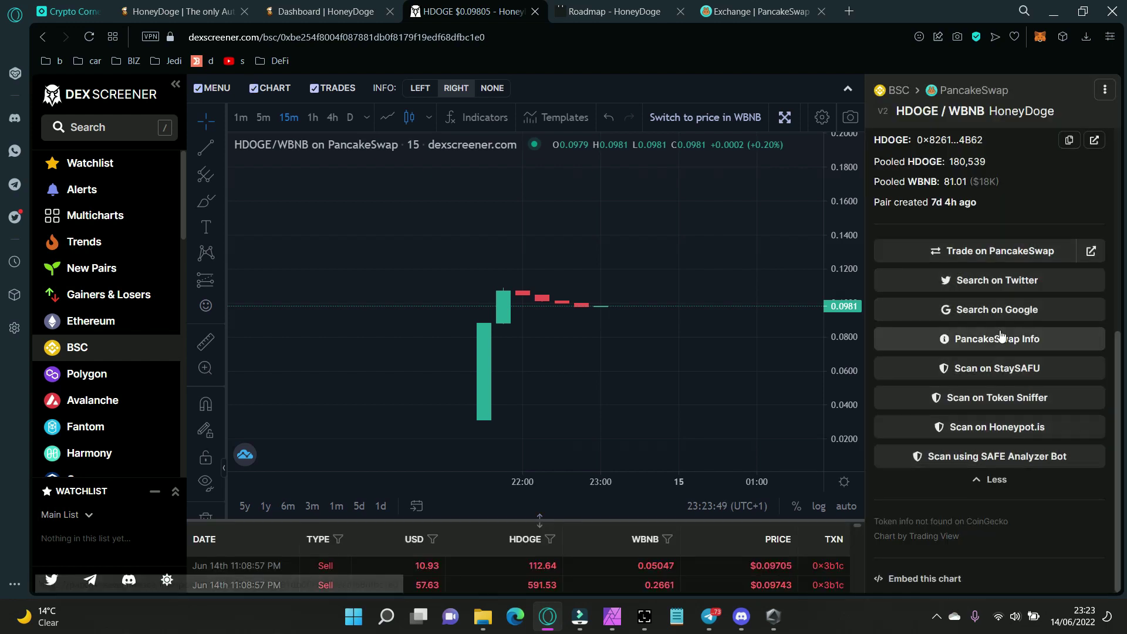
pyautogui.moveTo(440, 348); pyautogui.dragTo(442, 295)
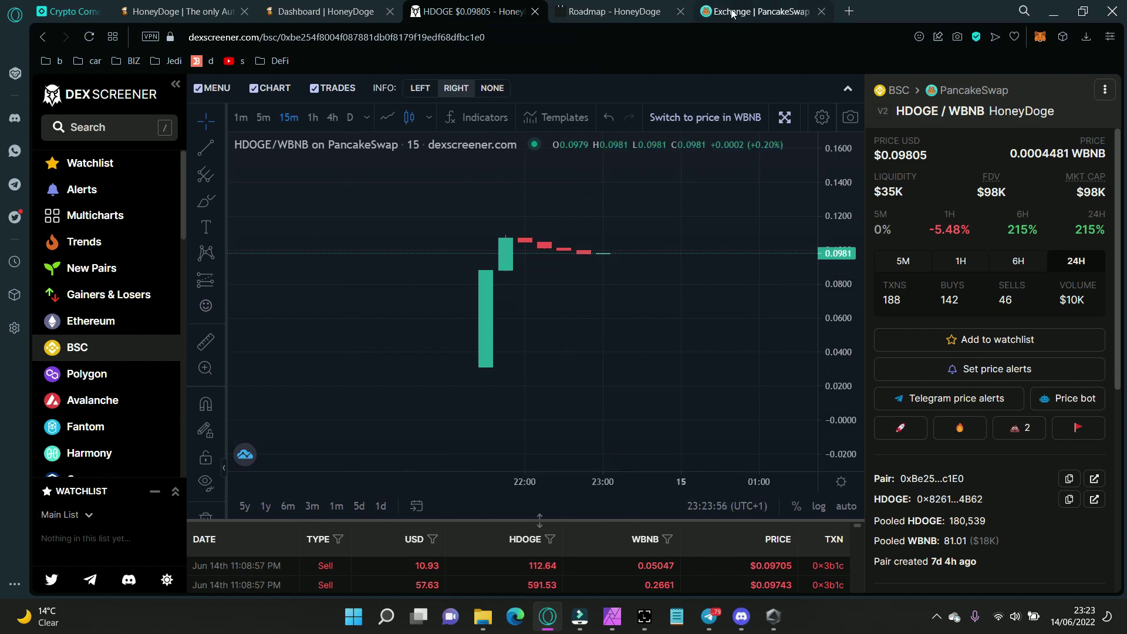
# Highlight the 2% Max Sell value in the dashboard's staking statistics, then move to PancakeSwap
pyautogui.click(340, 16)
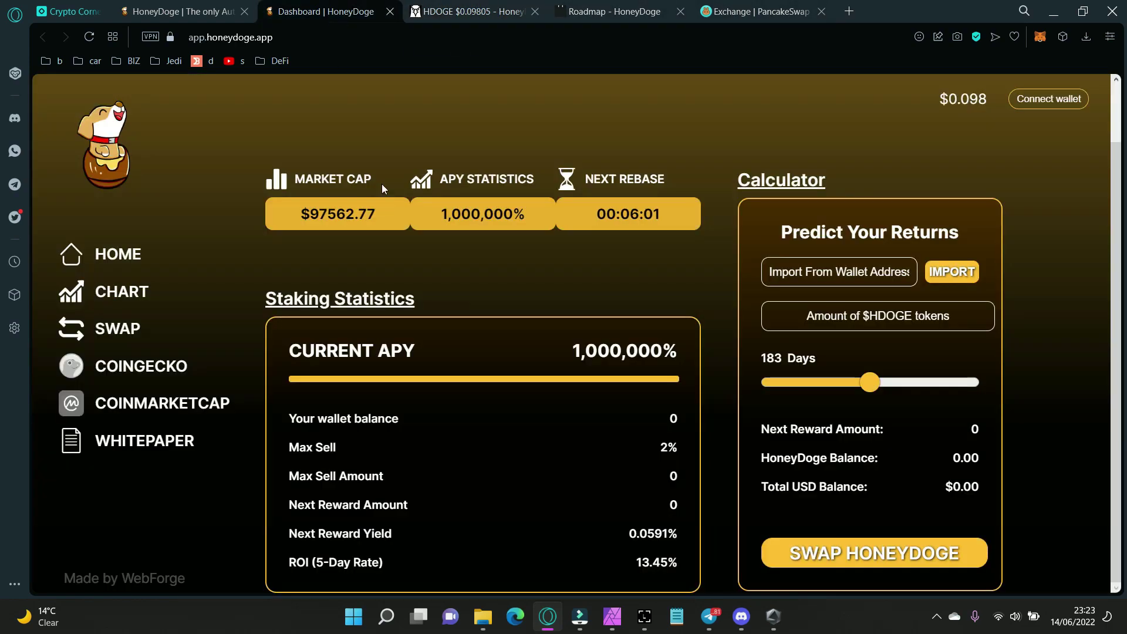
pyautogui.doubleClick(669, 447)
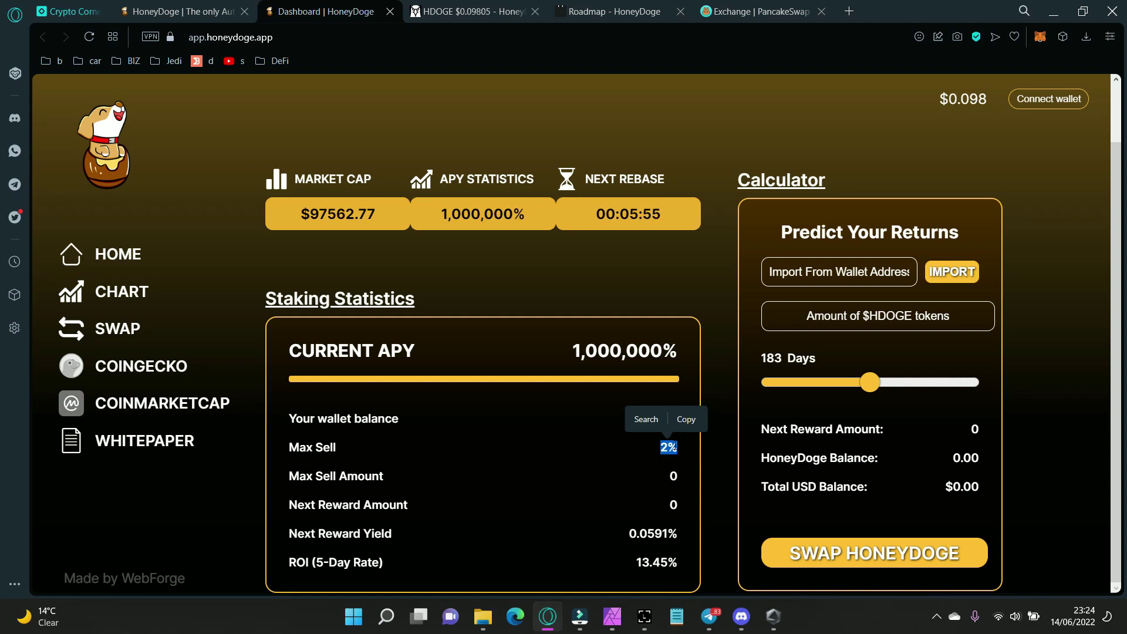
pyautogui.click(738, 15)
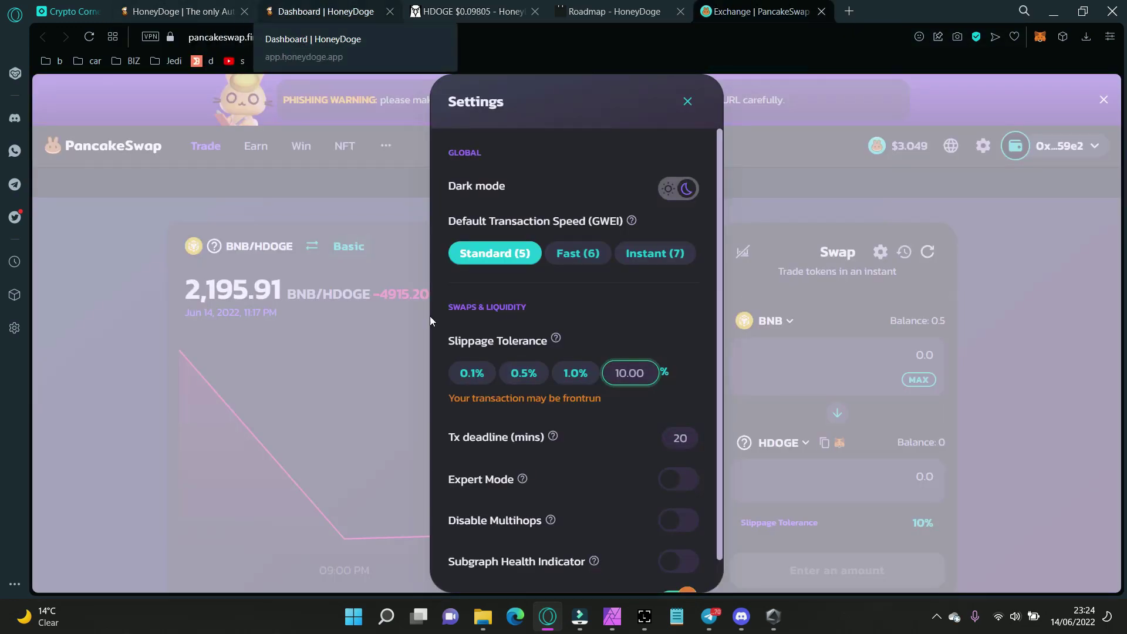
# Check the 10% slippage, then submit and confirm a 0.3 BNB for about 664 HDOGE swap
pyautogui.click(617, 373)
pyautogui.click(773, 368)
pyautogui.write('0.')
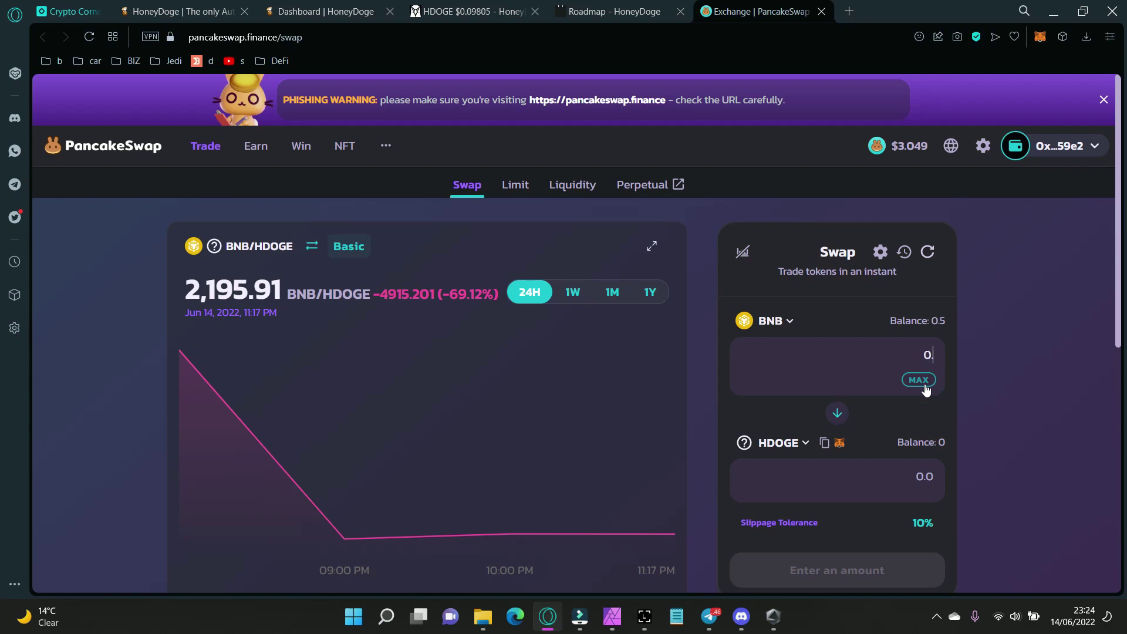
pyautogui.write('3')
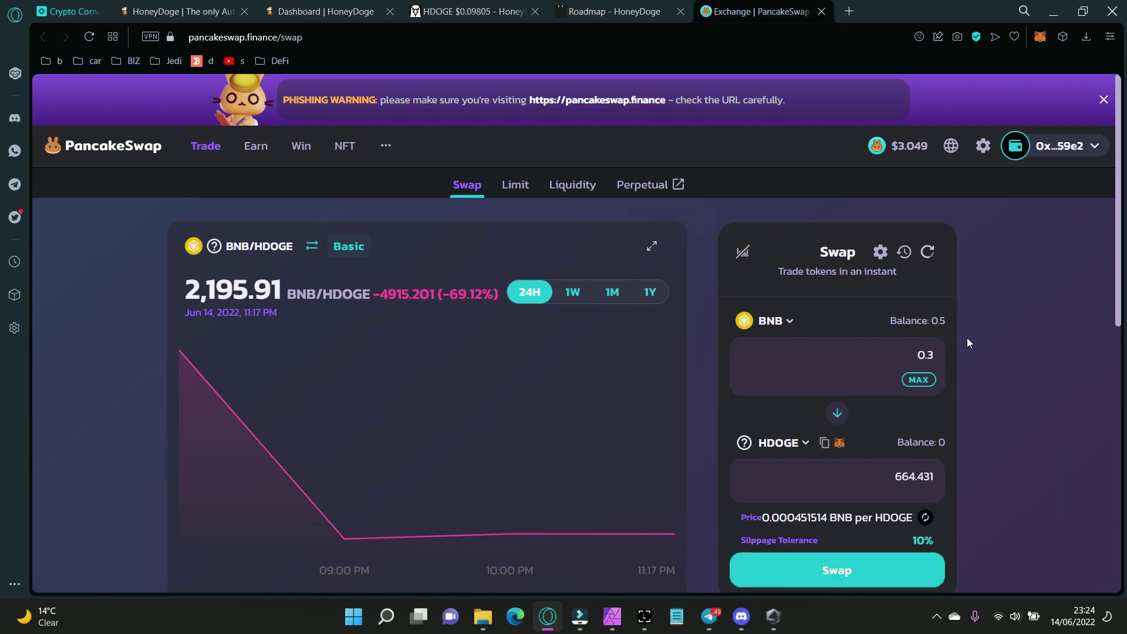
pyautogui.scroll(-2, 970, 330)
pyautogui.scroll(1, 973, 325)
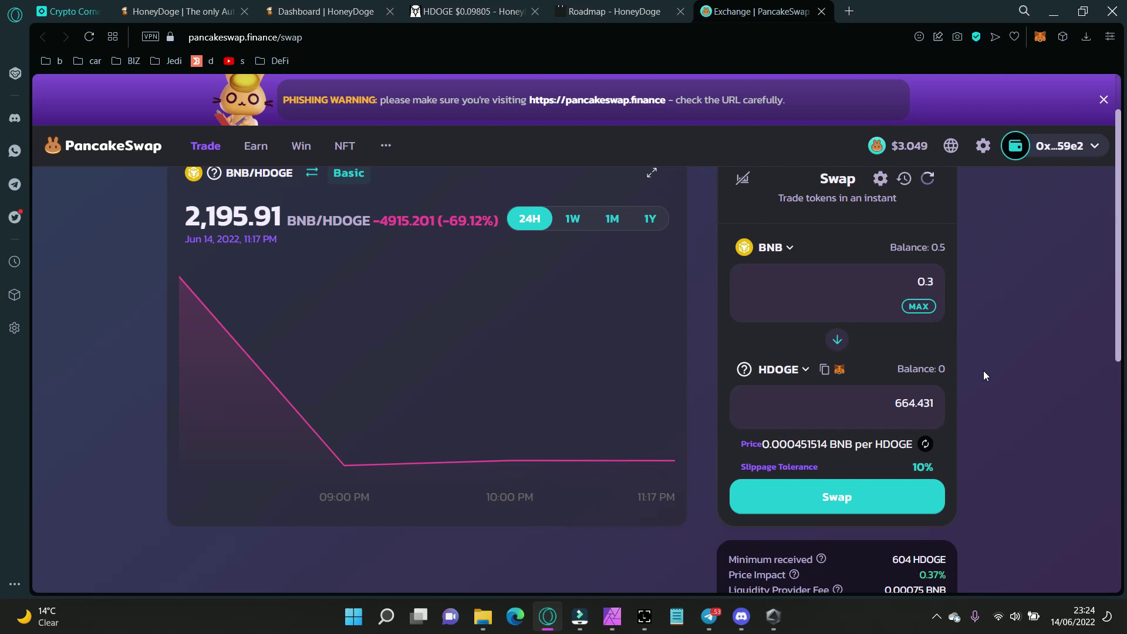
pyautogui.scroll(-1, 1002, 383)
pyautogui.scroll(1, 1001, 382)
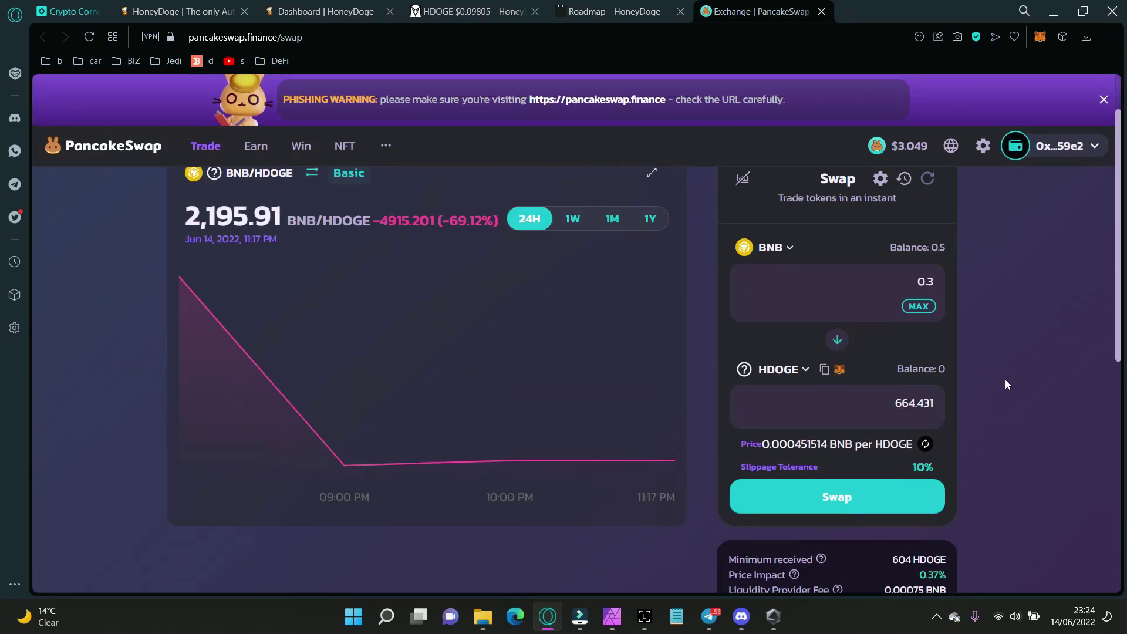
pyautogui.click(819, 498)
pyautogui.click(582, 475)
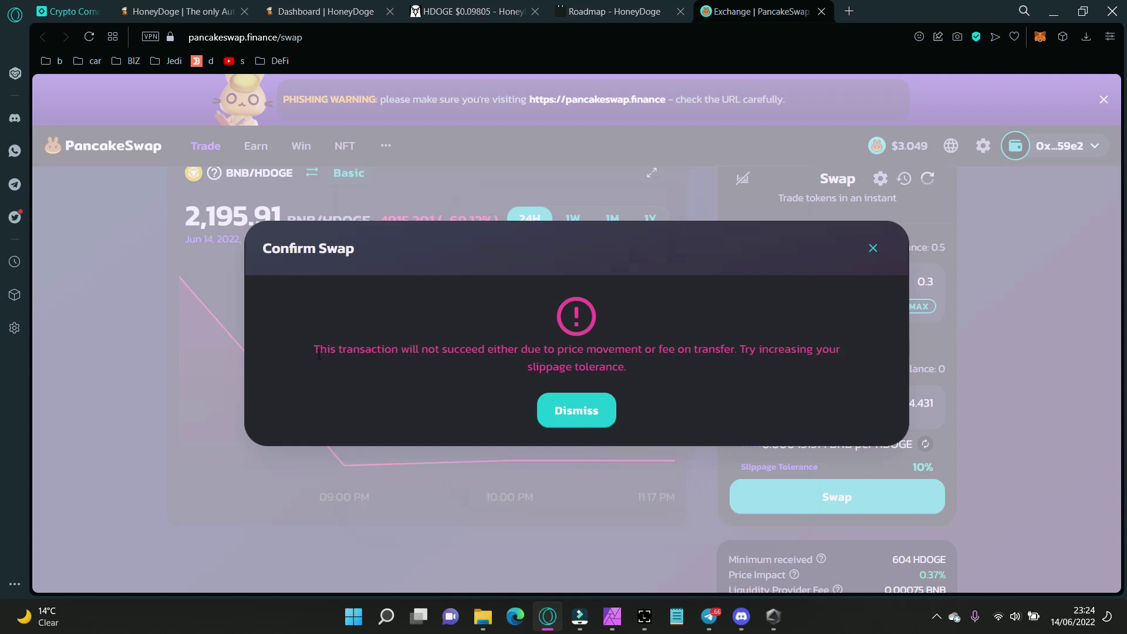
# Dismiss the slippage error, raise slippage to 11% and retry the swap, which fails again
pyautogui.moveTo(319, 355); pyautogui.dragTo(692, 385)
pyautogui.click(577, 411)
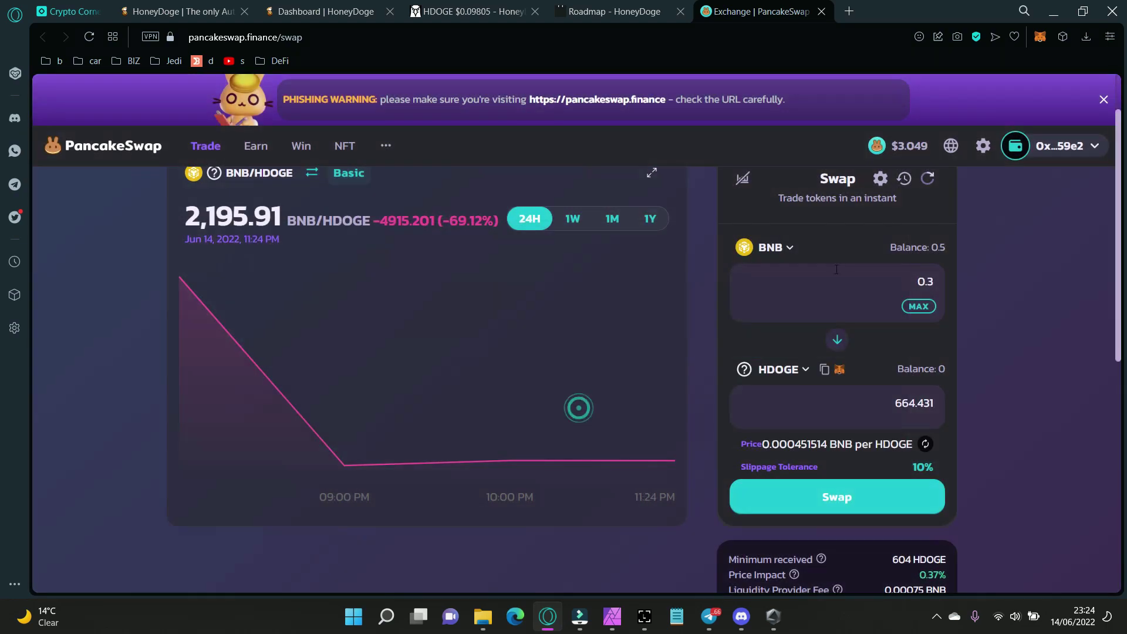
pyautogui.click(881, 179)
pyautogui.click(629, 373)
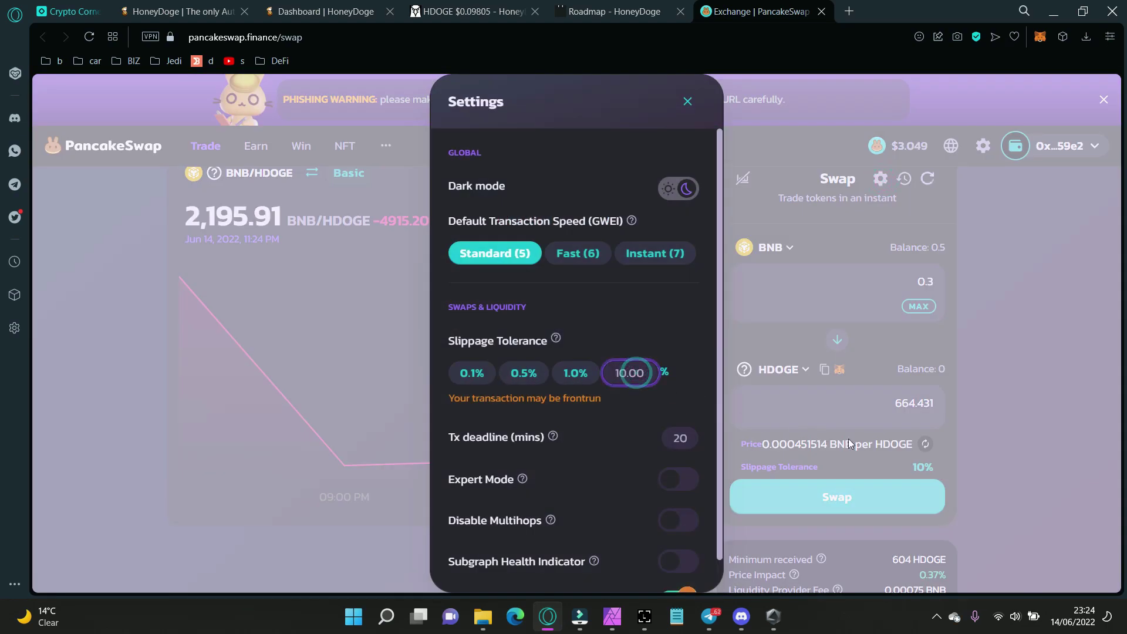
pyautogui.write('11')
pyautogui.click(1008, 400)
pyautogui.click(851, 498)
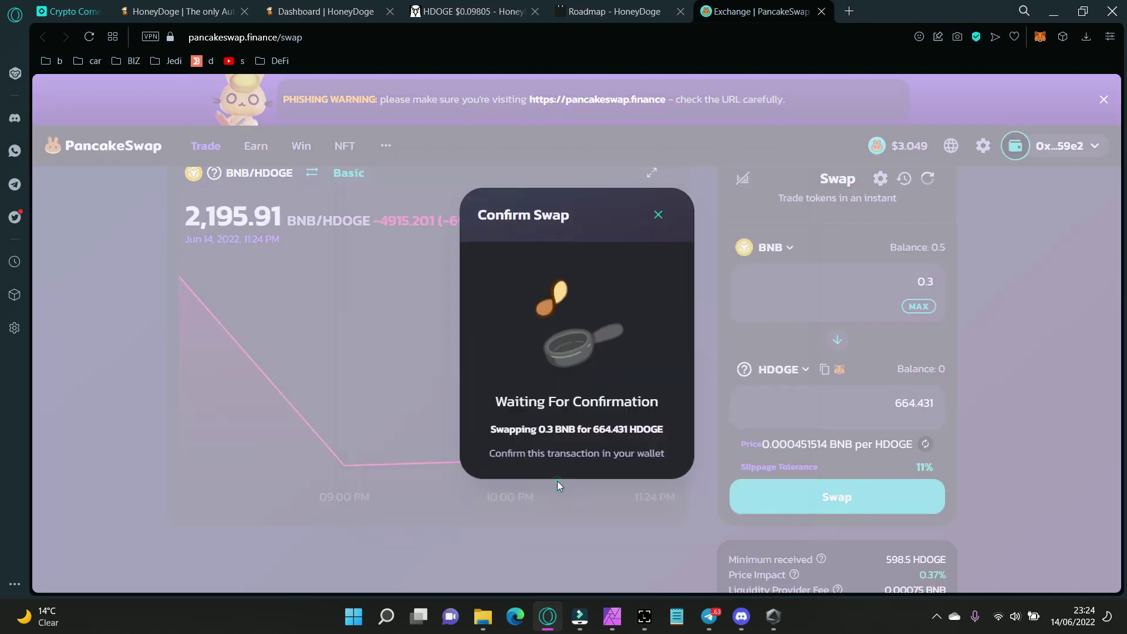
pyautogui.click(576, 411)
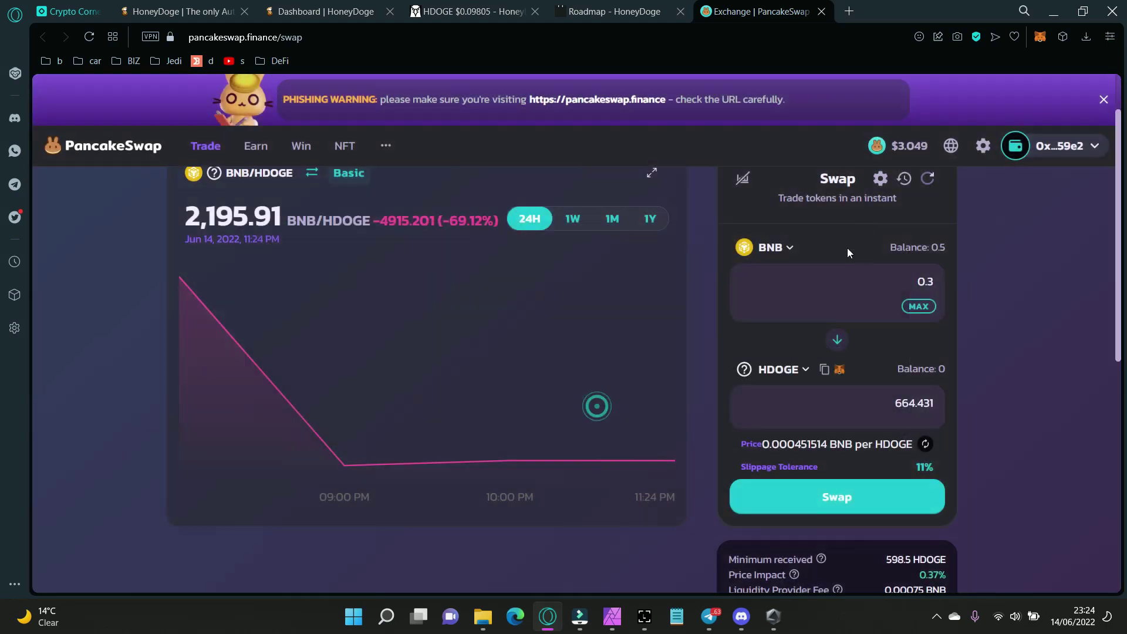
# Raise slippage to 12%, confirm the 0.3 BNB swap in MetaMask and dismiss the phishing warning
pyautogui.click(882, 179)
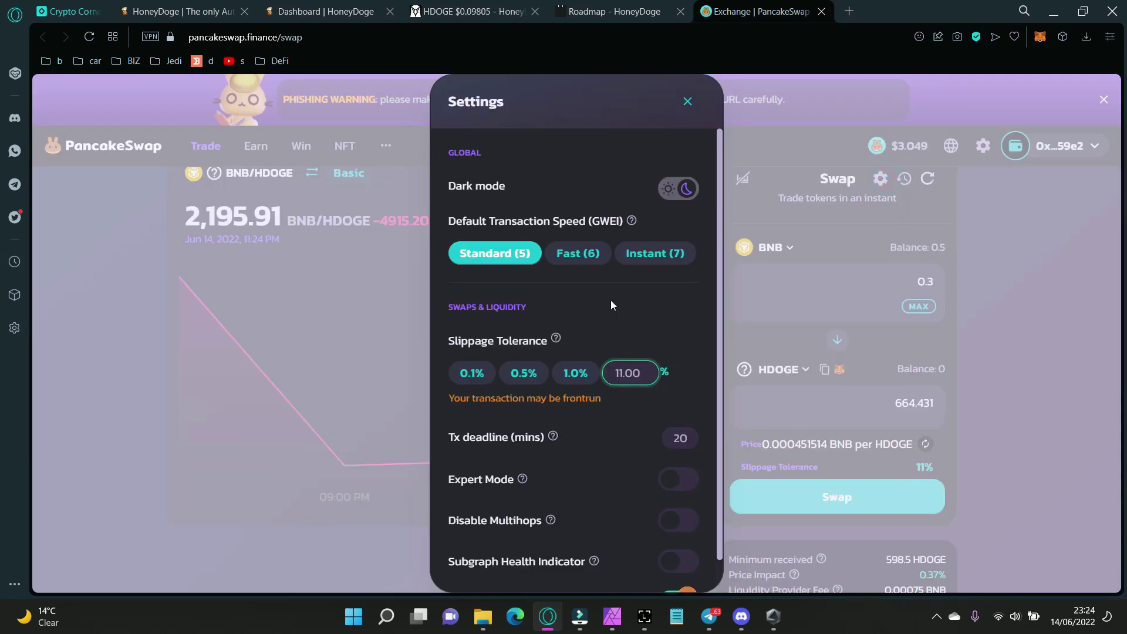
pyautogui.click(645, 372)
pyautogui.write('12')
pyautogui.press('Escape')
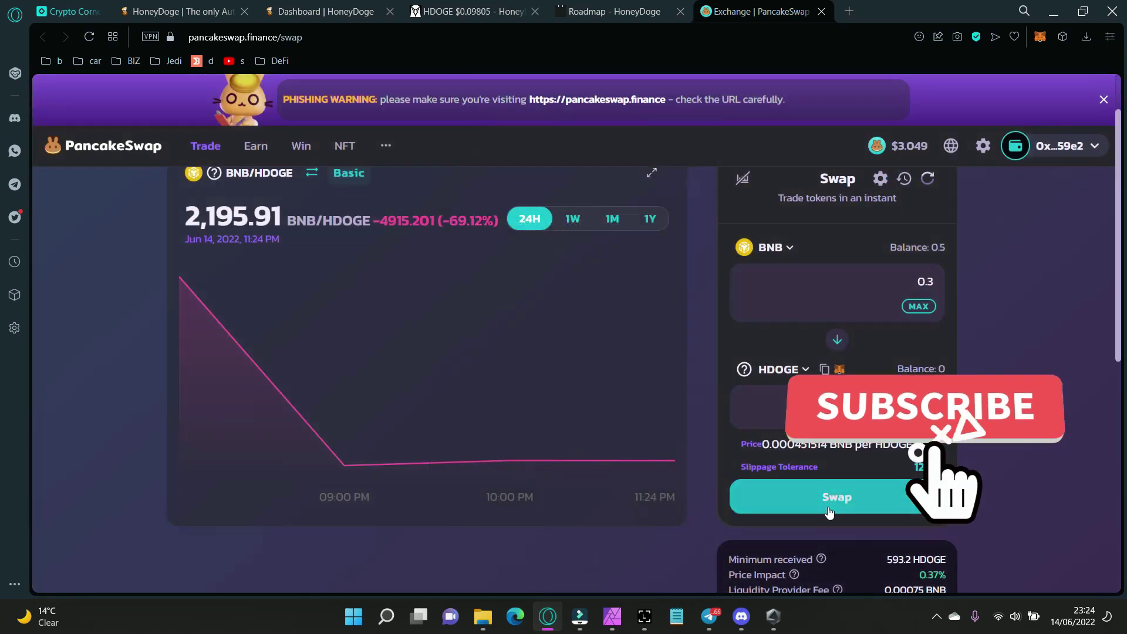
pyautogui.click(819, 498)
pyautogui.click(535, 479)
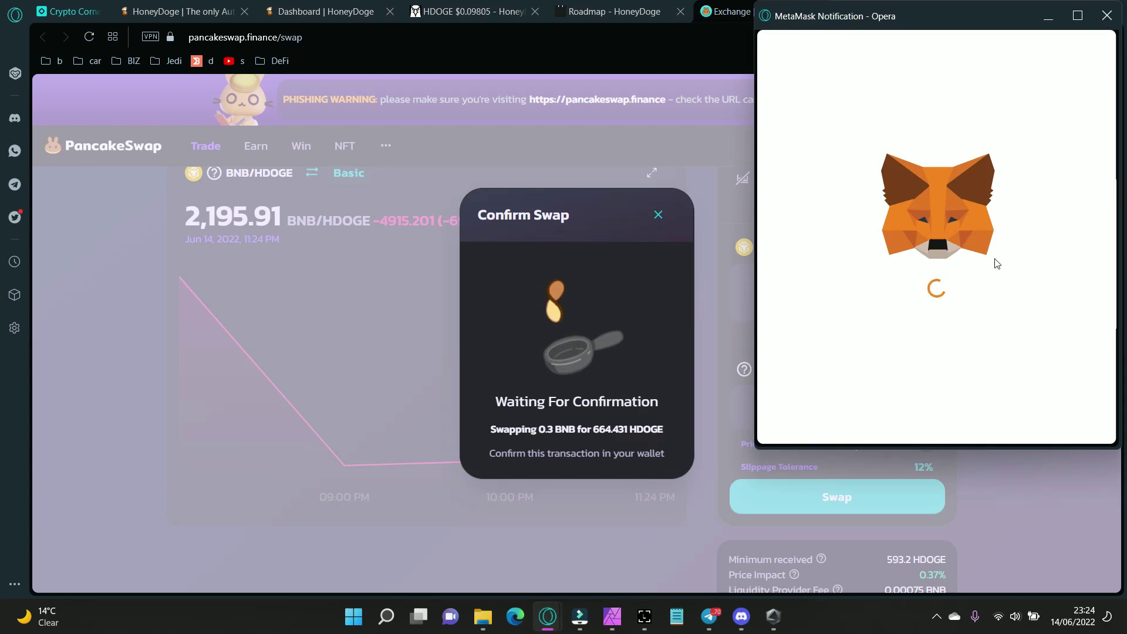
pyautogui.scroll(-3, 963, 370)
pyautogui.click(1014, 426)
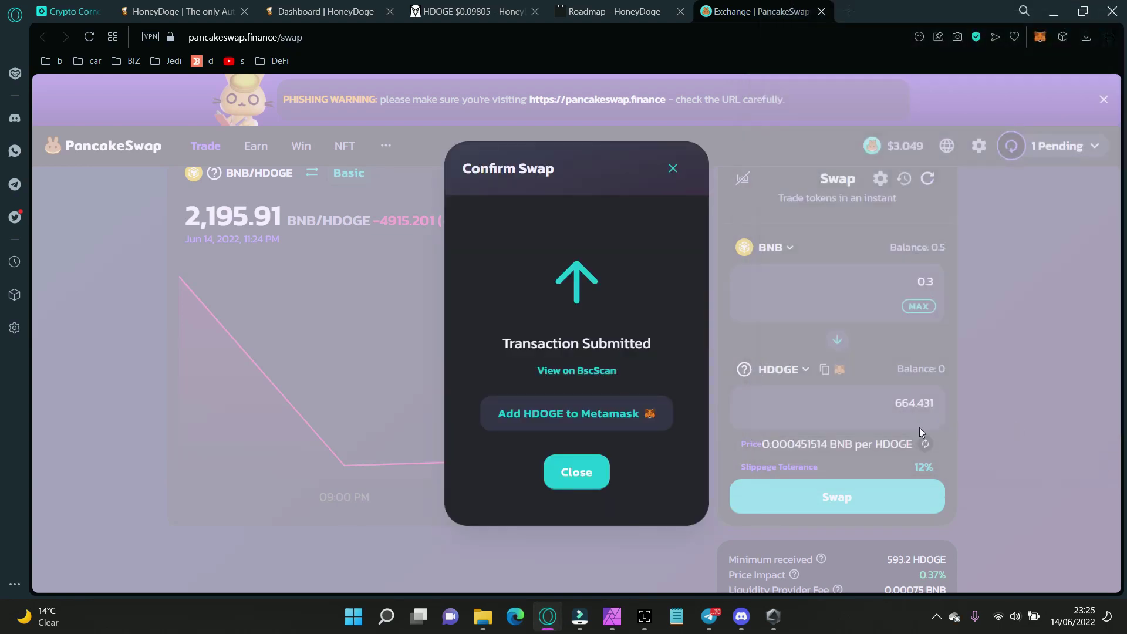
pyautogui.click(823, 428)
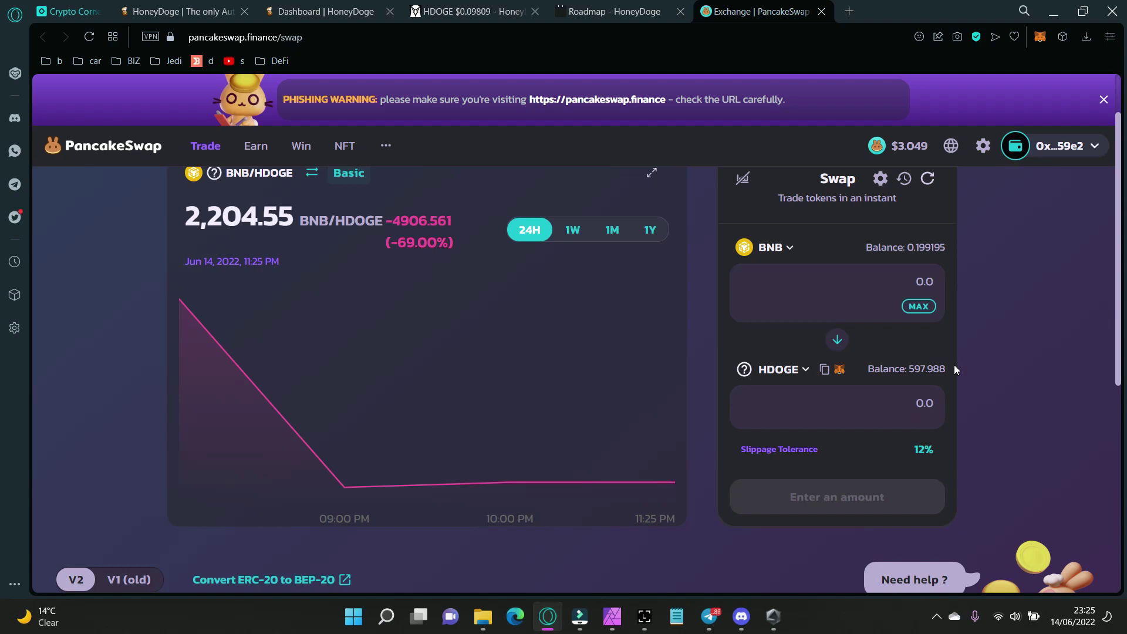
pyautogui.click(1102, 103)
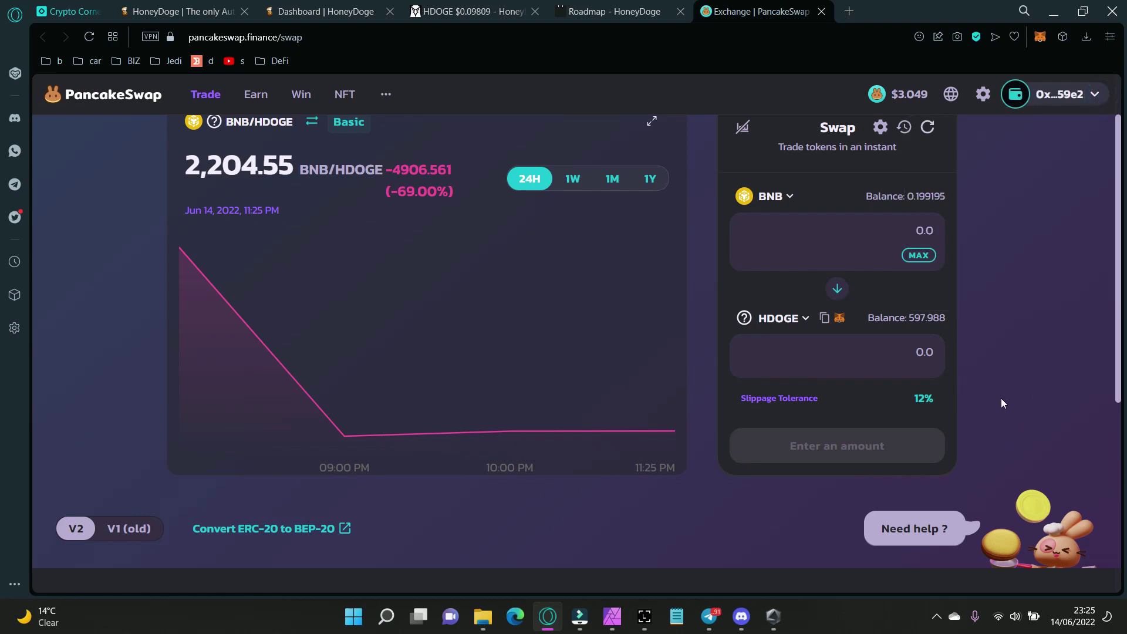
pyautogui.scroll(2, 1001, 399)
# Connect the Hot account to the HoneyDoge dashboard through the Opera browser wallet
pyautogui.click(326, 11)
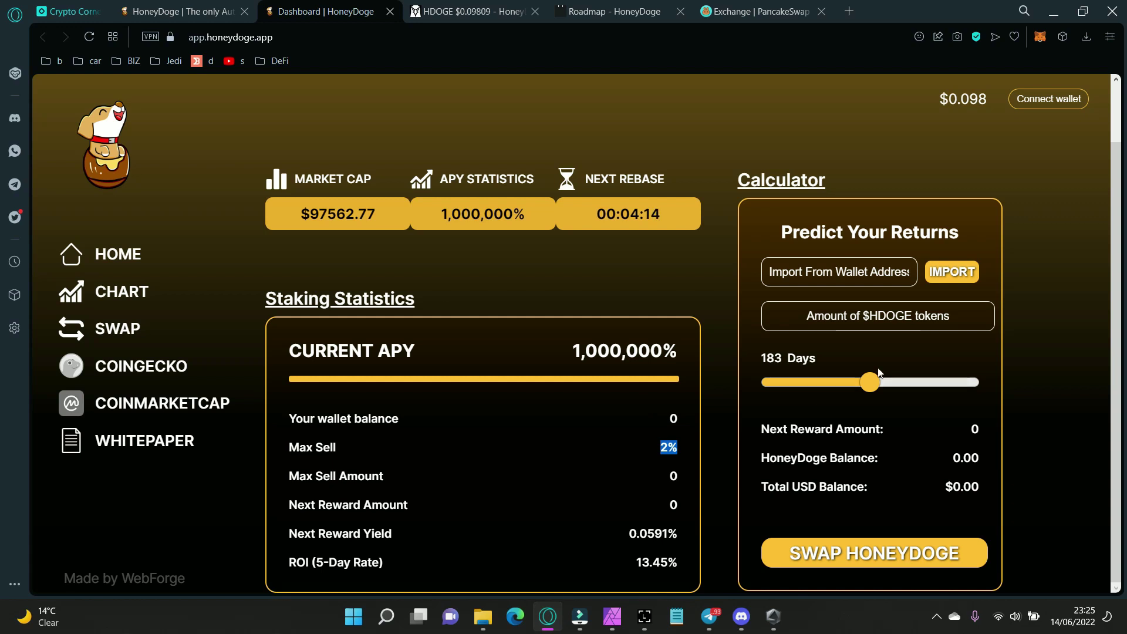
pyautogui.click(1048, 99)
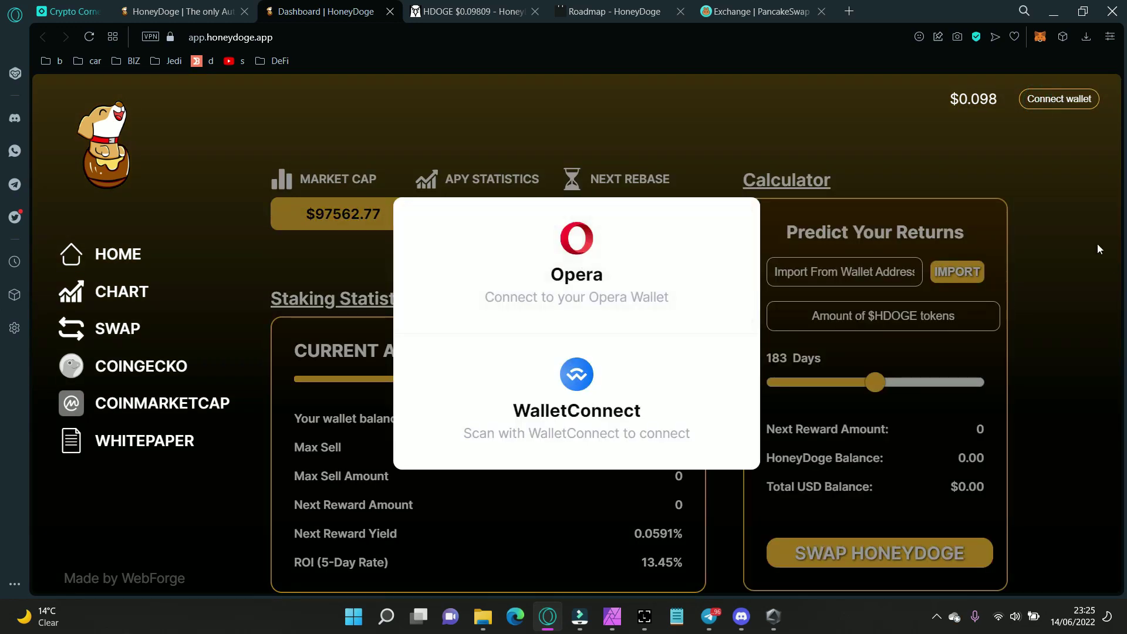
pyautogui.click(1097, 248)
pyautogui.click(1043, 101)
pyautogui.click(478, 299)
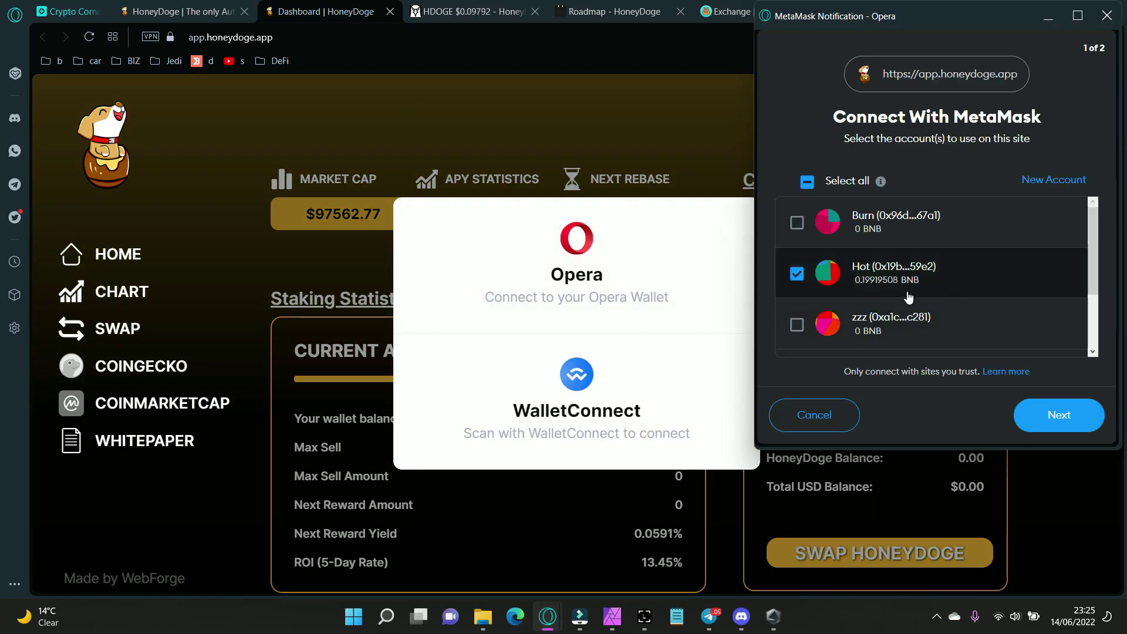
pyautogui.click(1069, 423)
pyautogui.click(1059, 414)
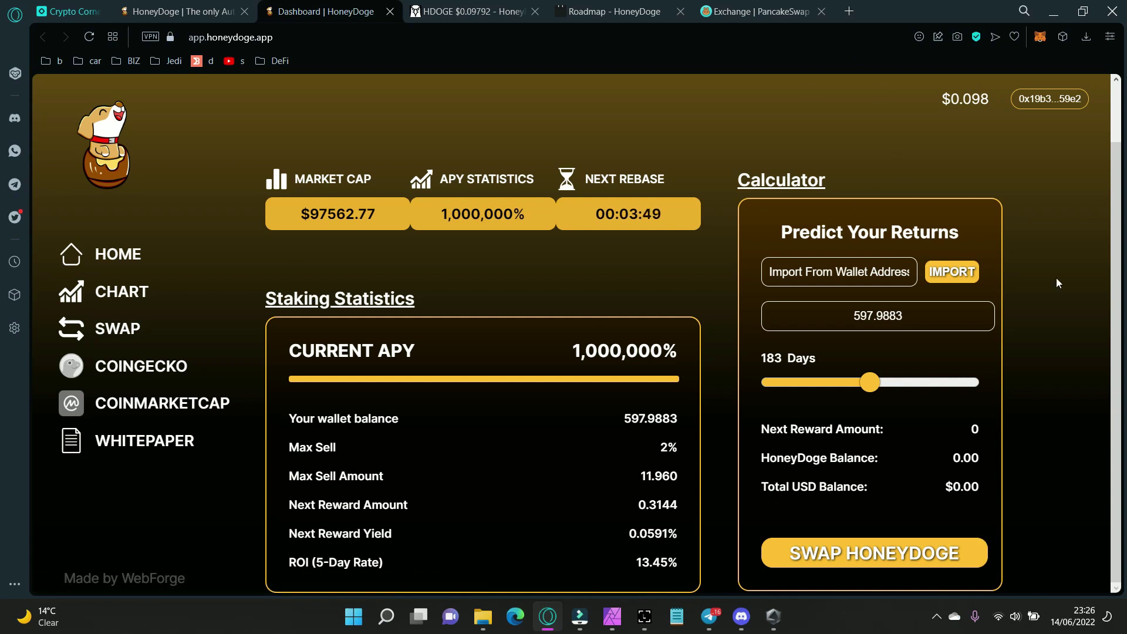
# Highlight the 597.9883 wallet balance and 11.960 max sell amount in the staking statistics
pyautogui.doubleClick(627, 419)
pyautogui.click(471, 467)
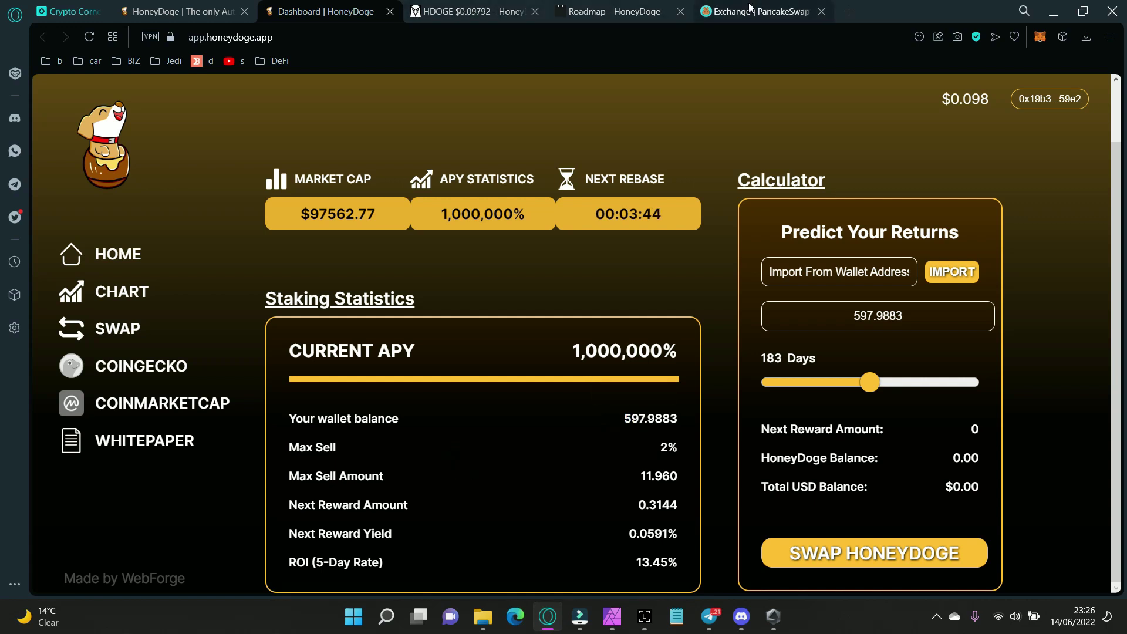
pyautogui.hotkey('ctrl', 'Tab')
pyautogui.click(320, 12)
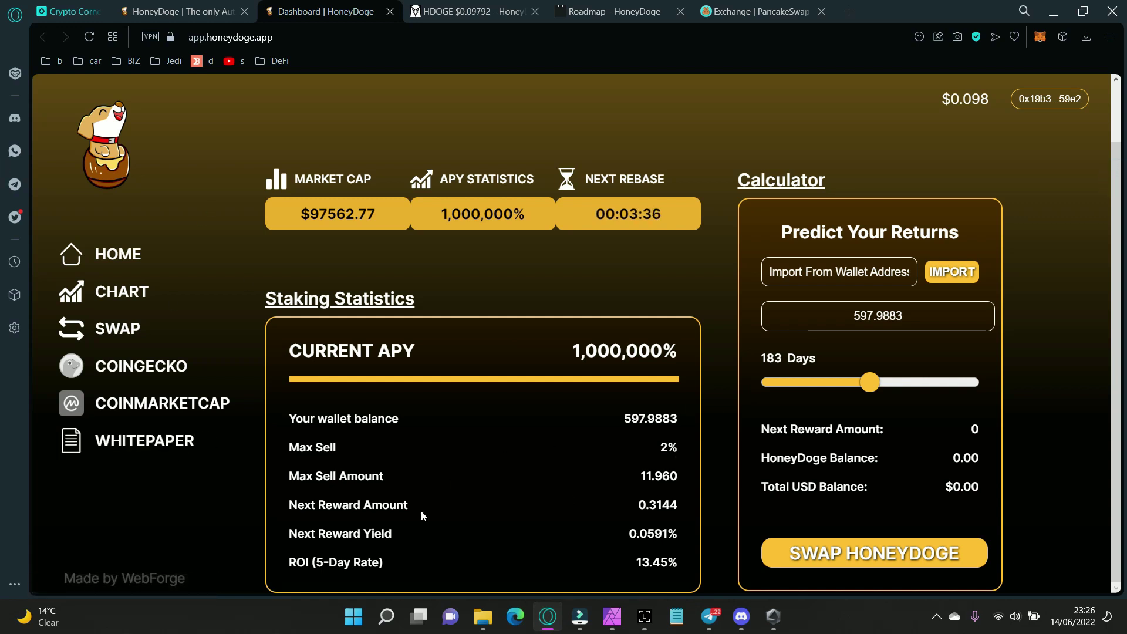
pyautogui.moveTo(289, 476); pyautogui.dragTo(682, 476)
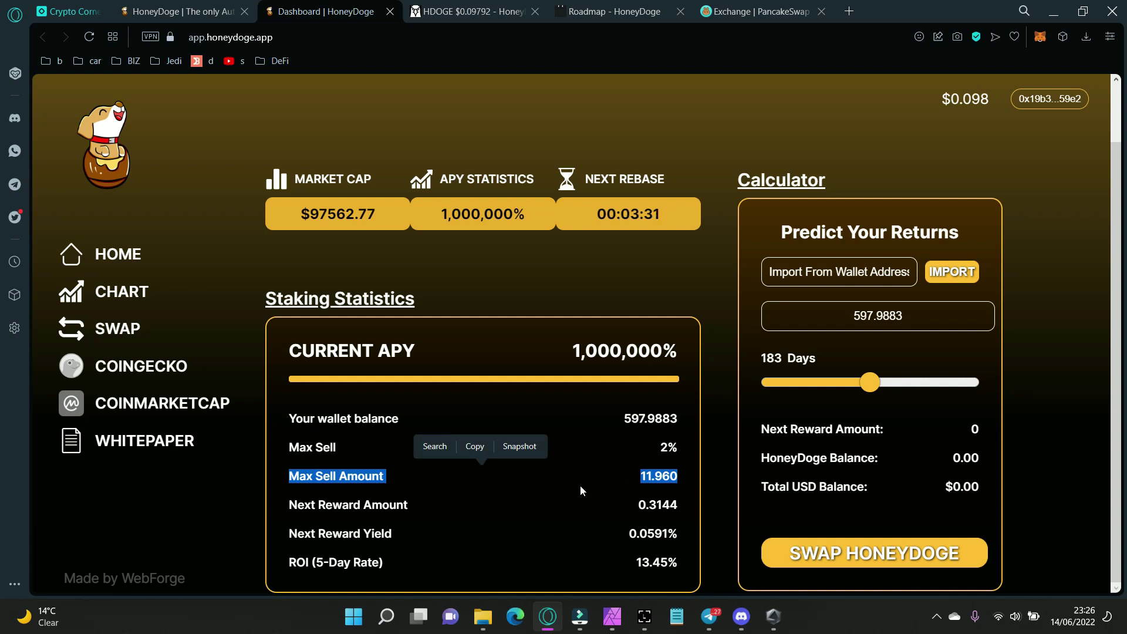
pyautogui.click(598, 507)
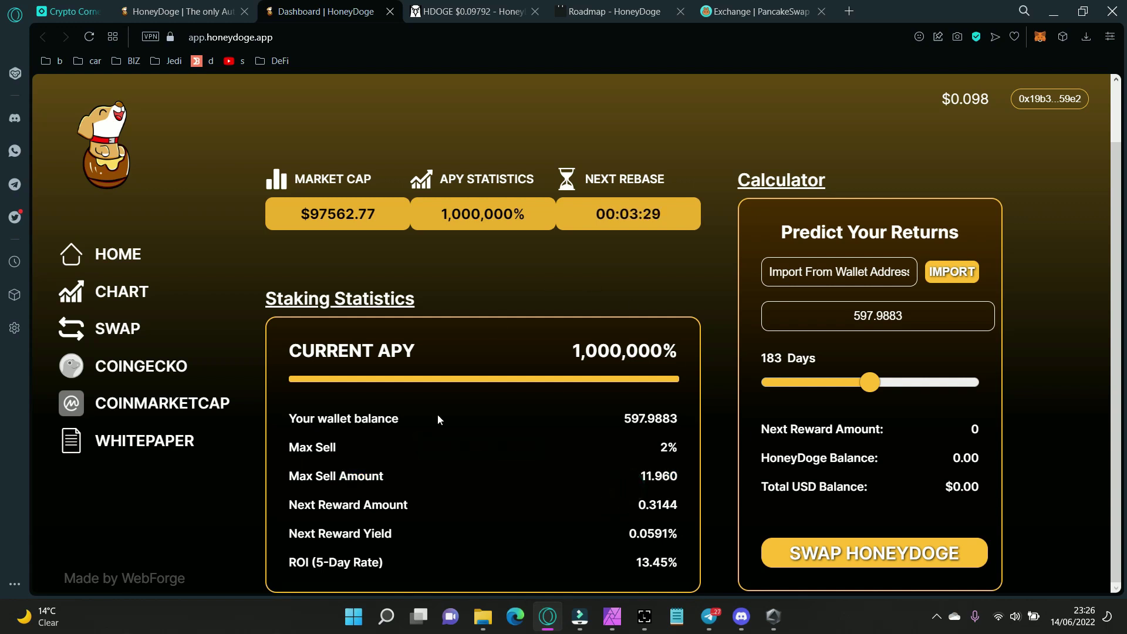
pyautogui.moveTo(624, 422); pyautogui.dragTo(678, 424)
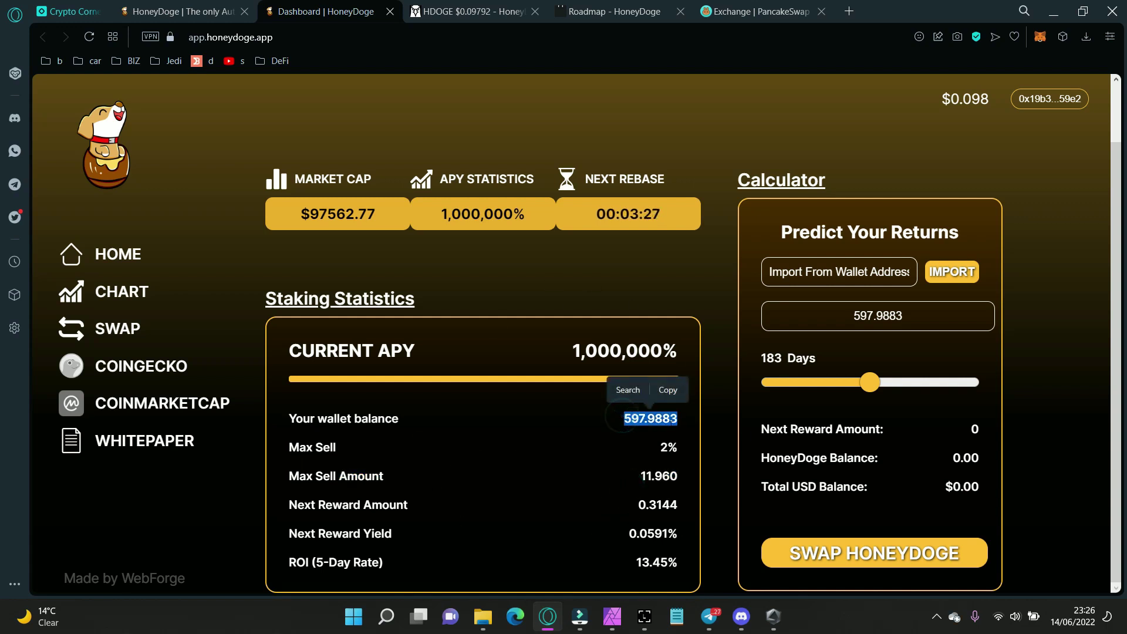
pyautogui.moveTo(679, 477)
pyautogui.mouseDown()
pyautogui.moveTo(639, 477)
pyautogui.moveTo(628, 545)
pyautogui.mouseUp()
pyautogui.click(628, 545)
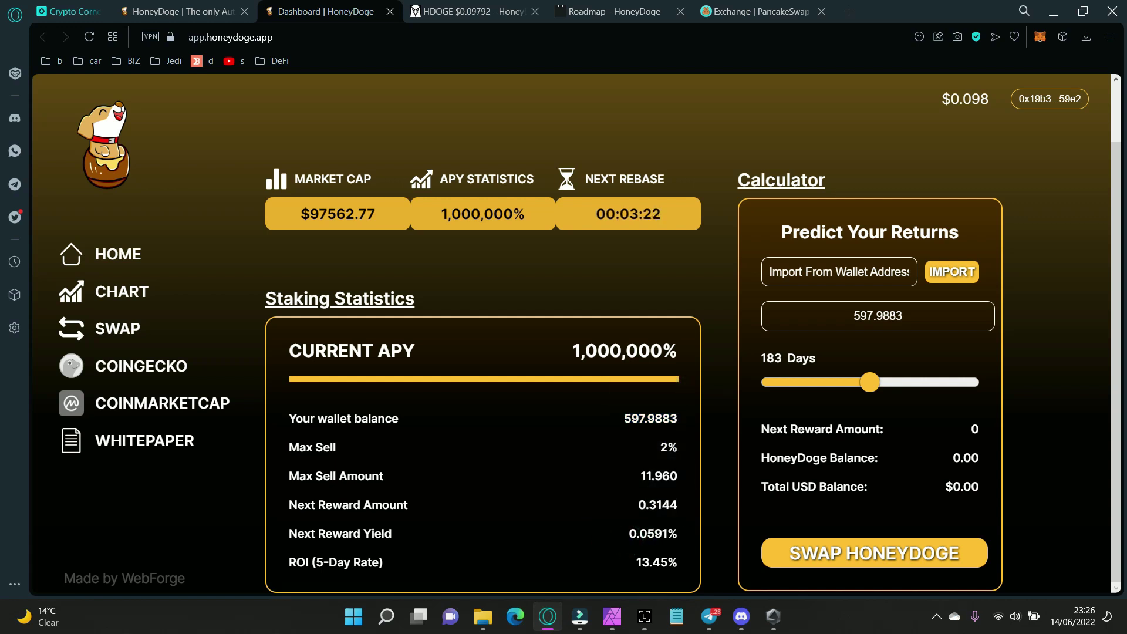
# Reverse the swap to sell HDOGE for BNB, recheck the 12.00 slippage and return to the dashboard
pyautogui.click(757, 11)
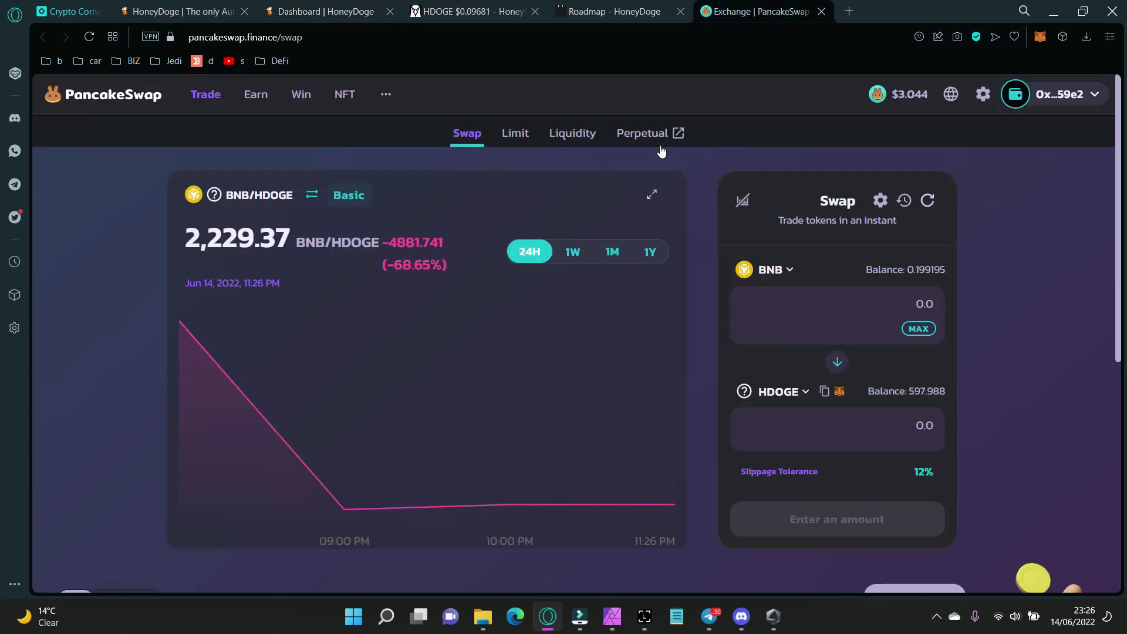
pyautogui.click(837, 362)
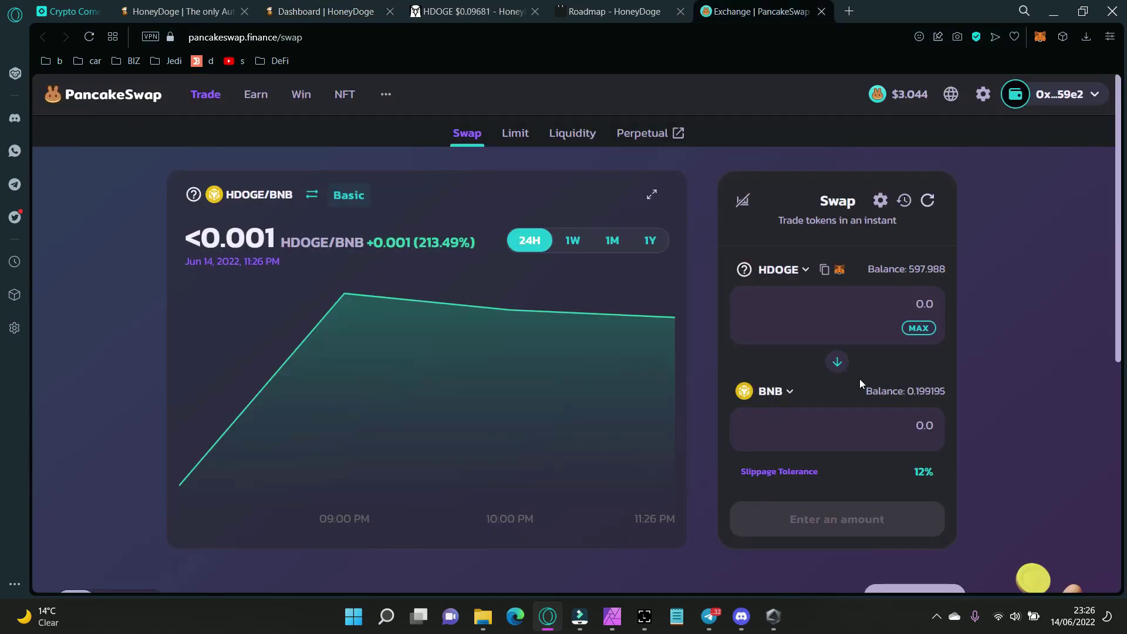
pyautogui.click(879, 199)
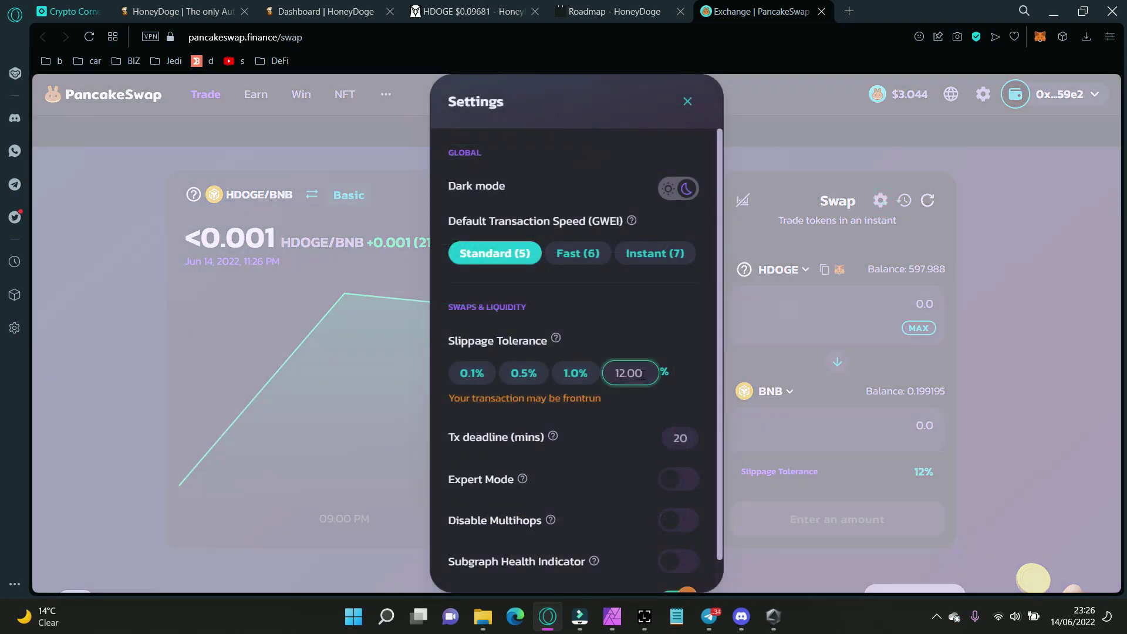
pyautogui.click(643, 374)
pyautogui.click(687, 103)
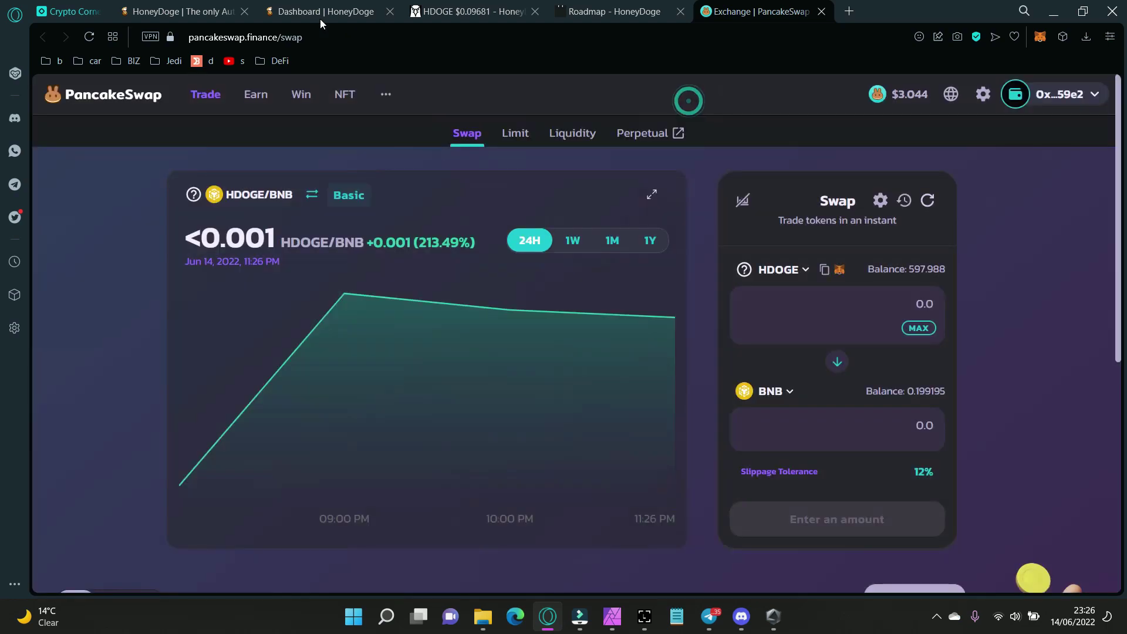
pyautogui.click(314, 13)
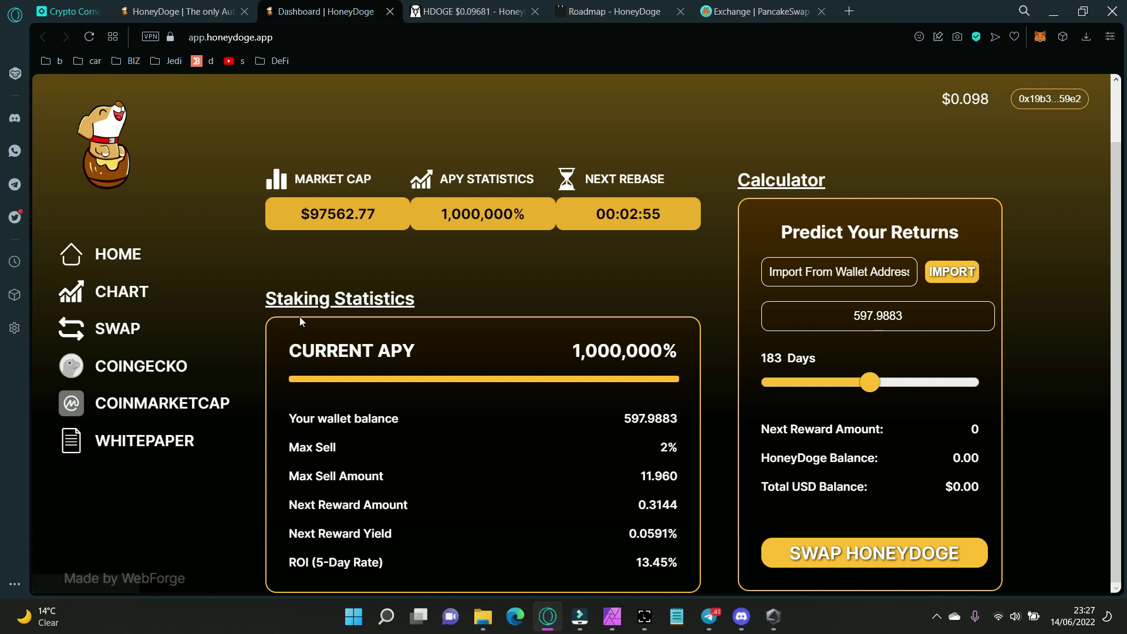
# Highlight the auto-compounding heading on the HoneyDoge landing page and clear the selection
pyautogui.click(193, 23)
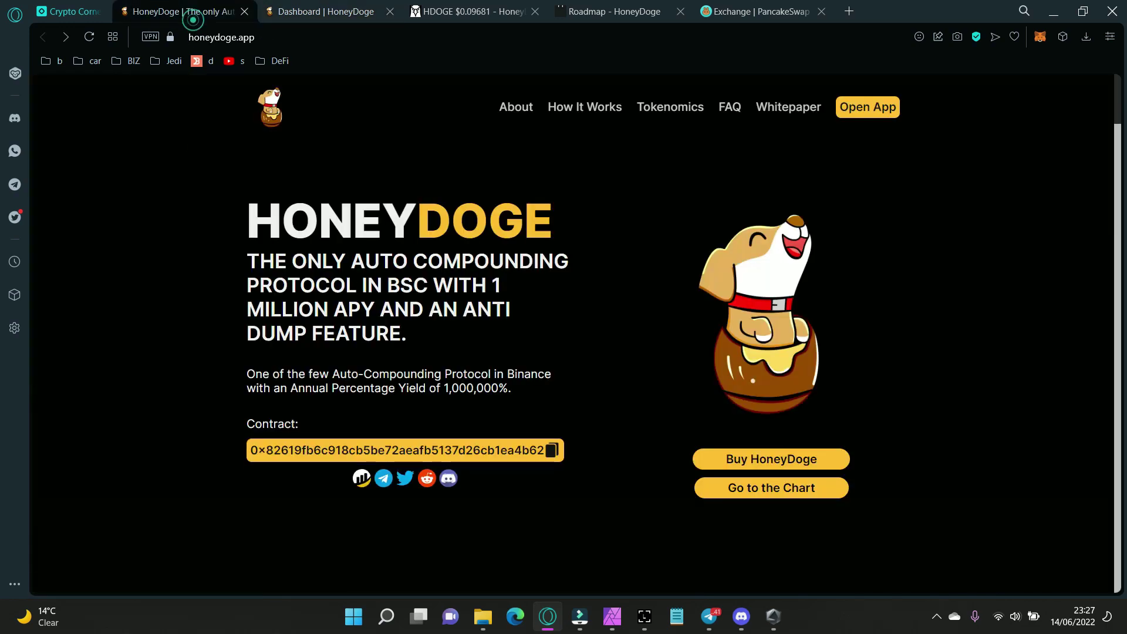
pyautogui.moveTo(256, 214); pyautogui.dragTo(541, 346)
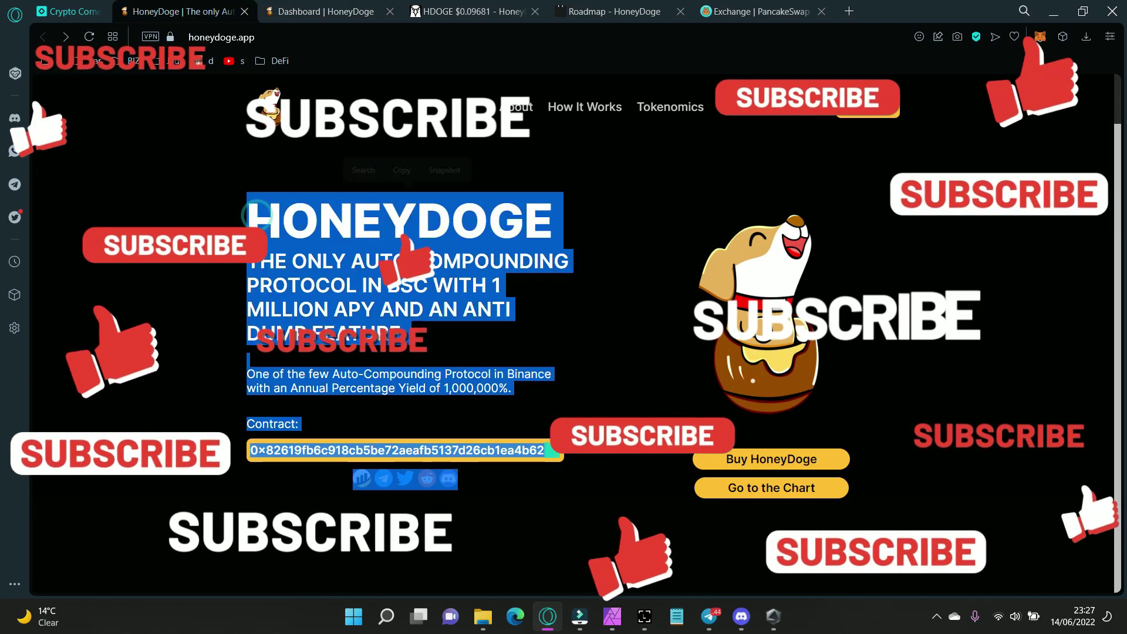
pyautogui.click(630, 330)
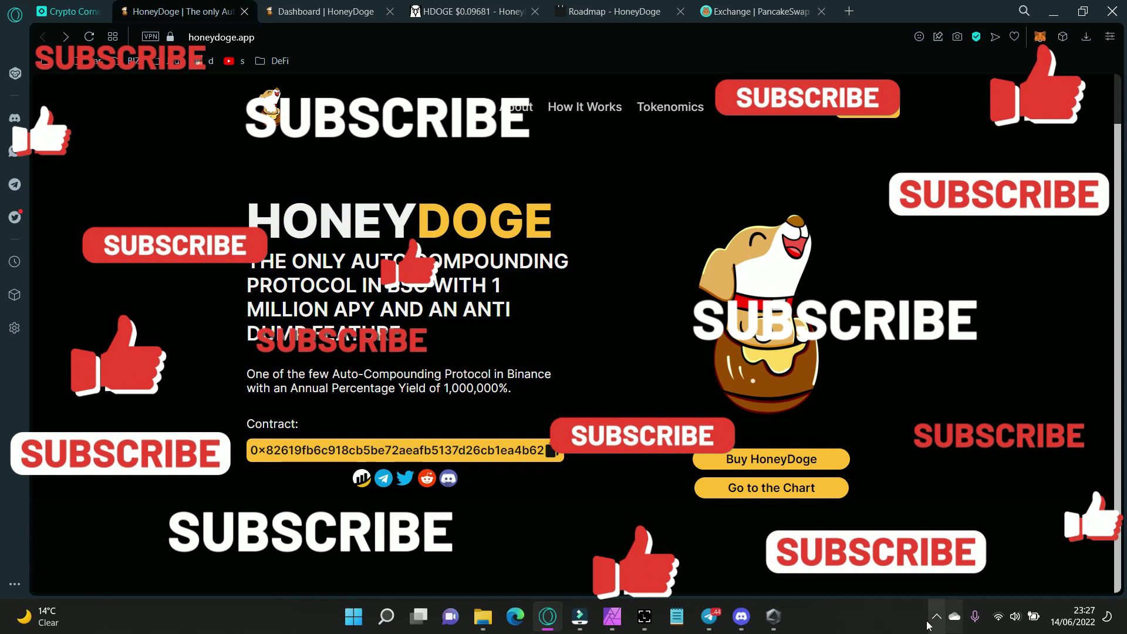